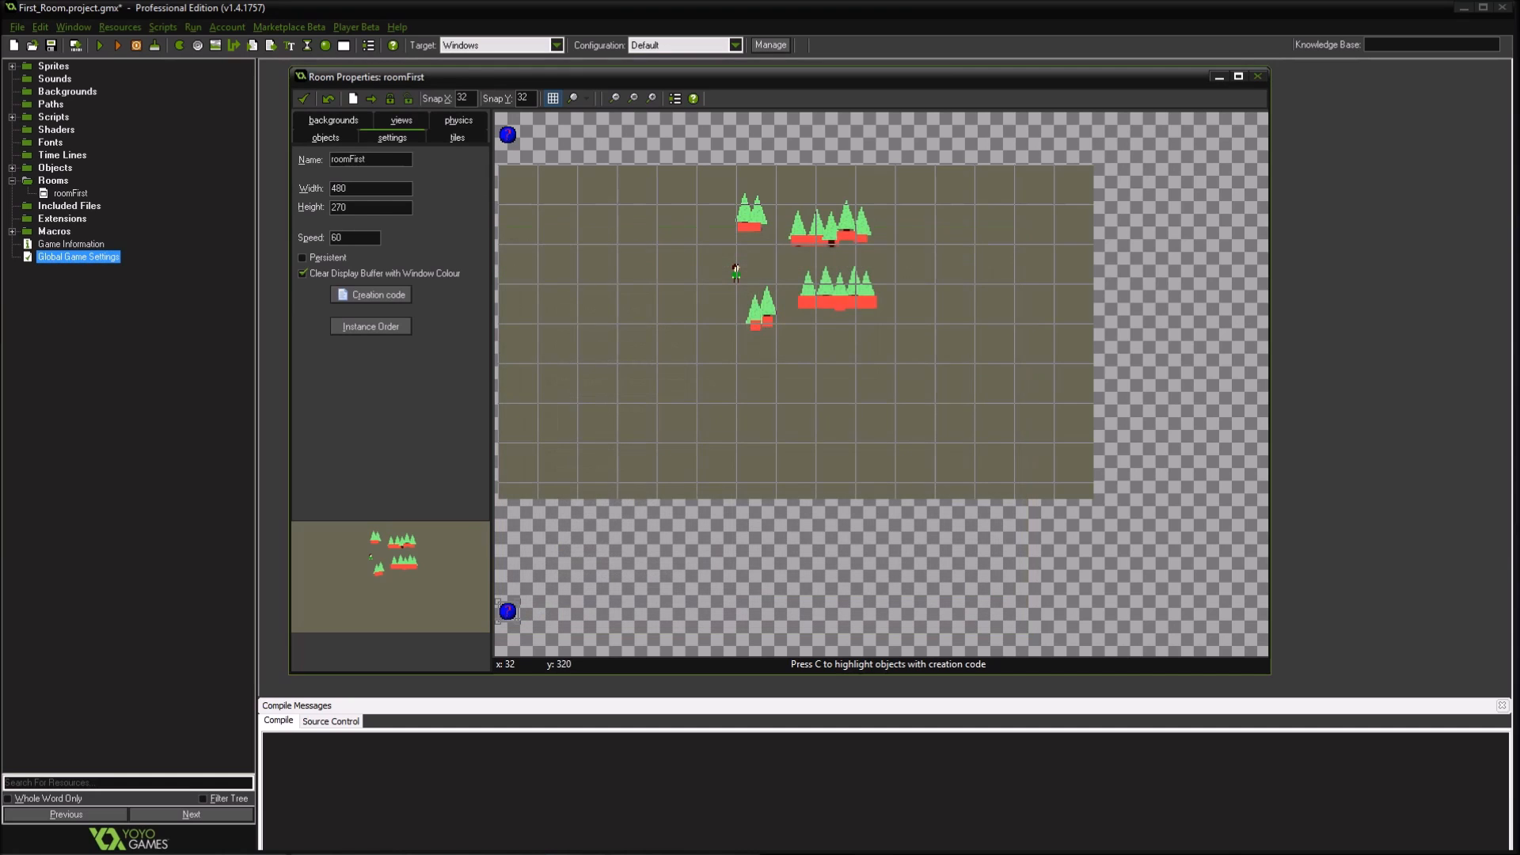
# Run the game, walk the boy around the trees to test movement and depth, and close the game window
pyautogui.click(99, 45)
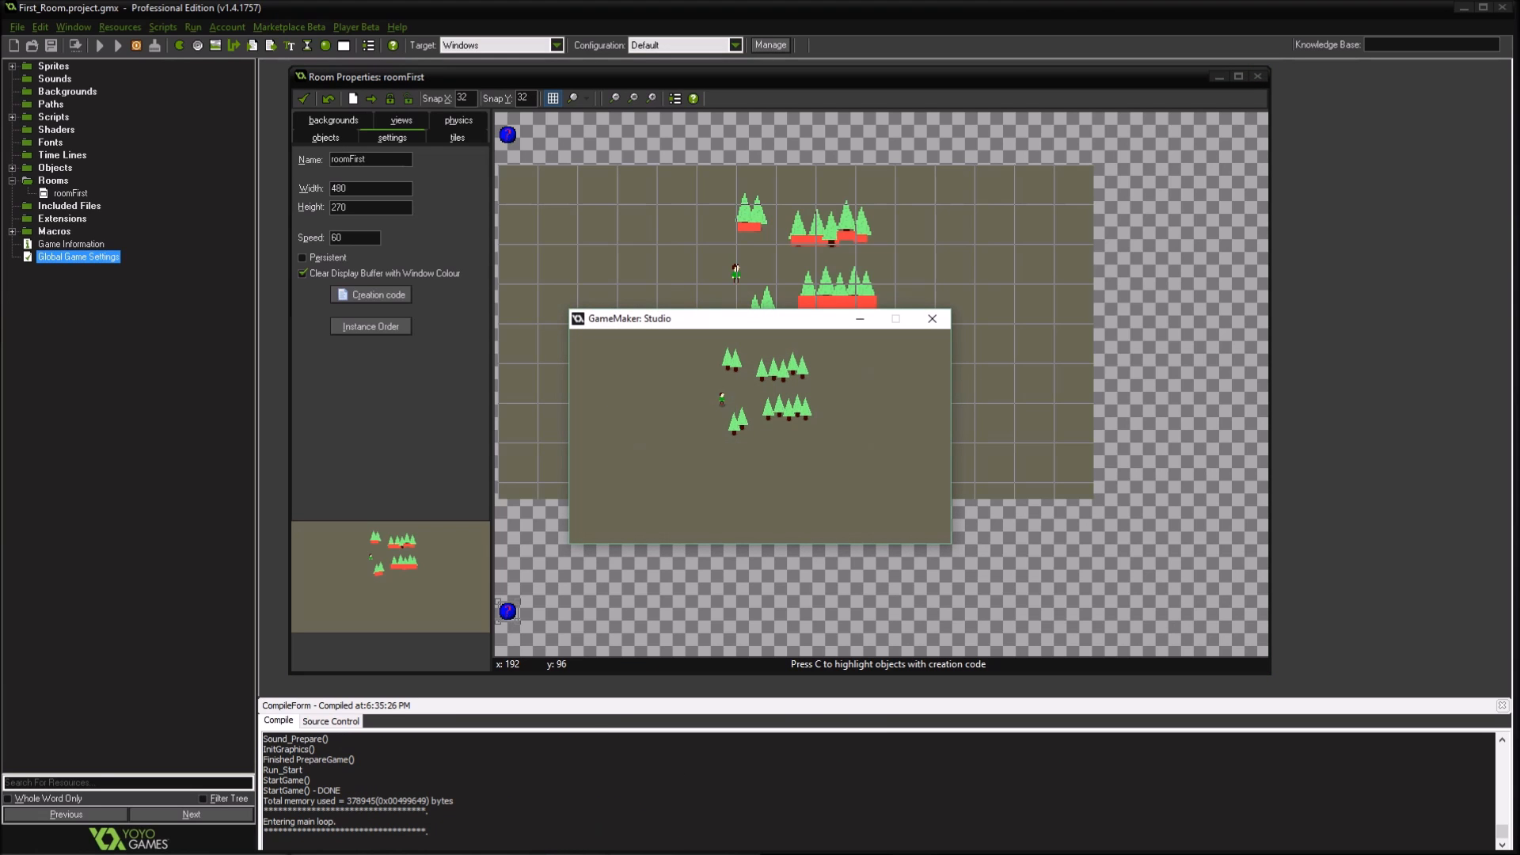
pyautogui.moveTo(764, 319); pyautogui.dragTo(710, 331)
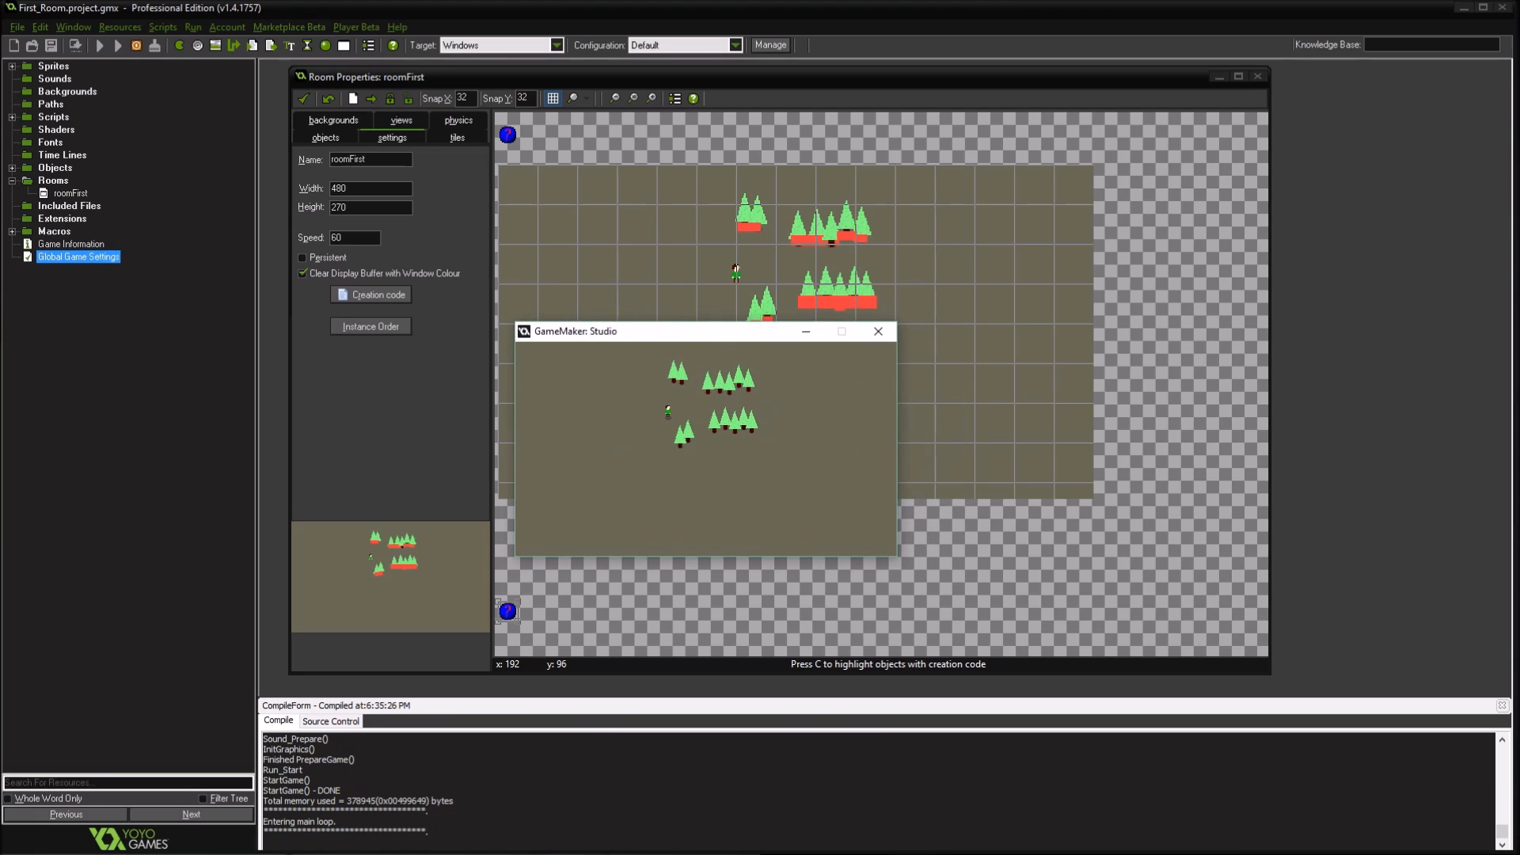
pyautogui.press('Down')
pyautogui.press('Right')
pyautogui.press('Up')
pyautogui.press('Right')
pyautogui.press('Up')
pyautogui.press('Left')
pyautogui.press('Down')
pyautogui.press('Left')
pyautogui.press('Up')
pyautogui.click(878, 331)
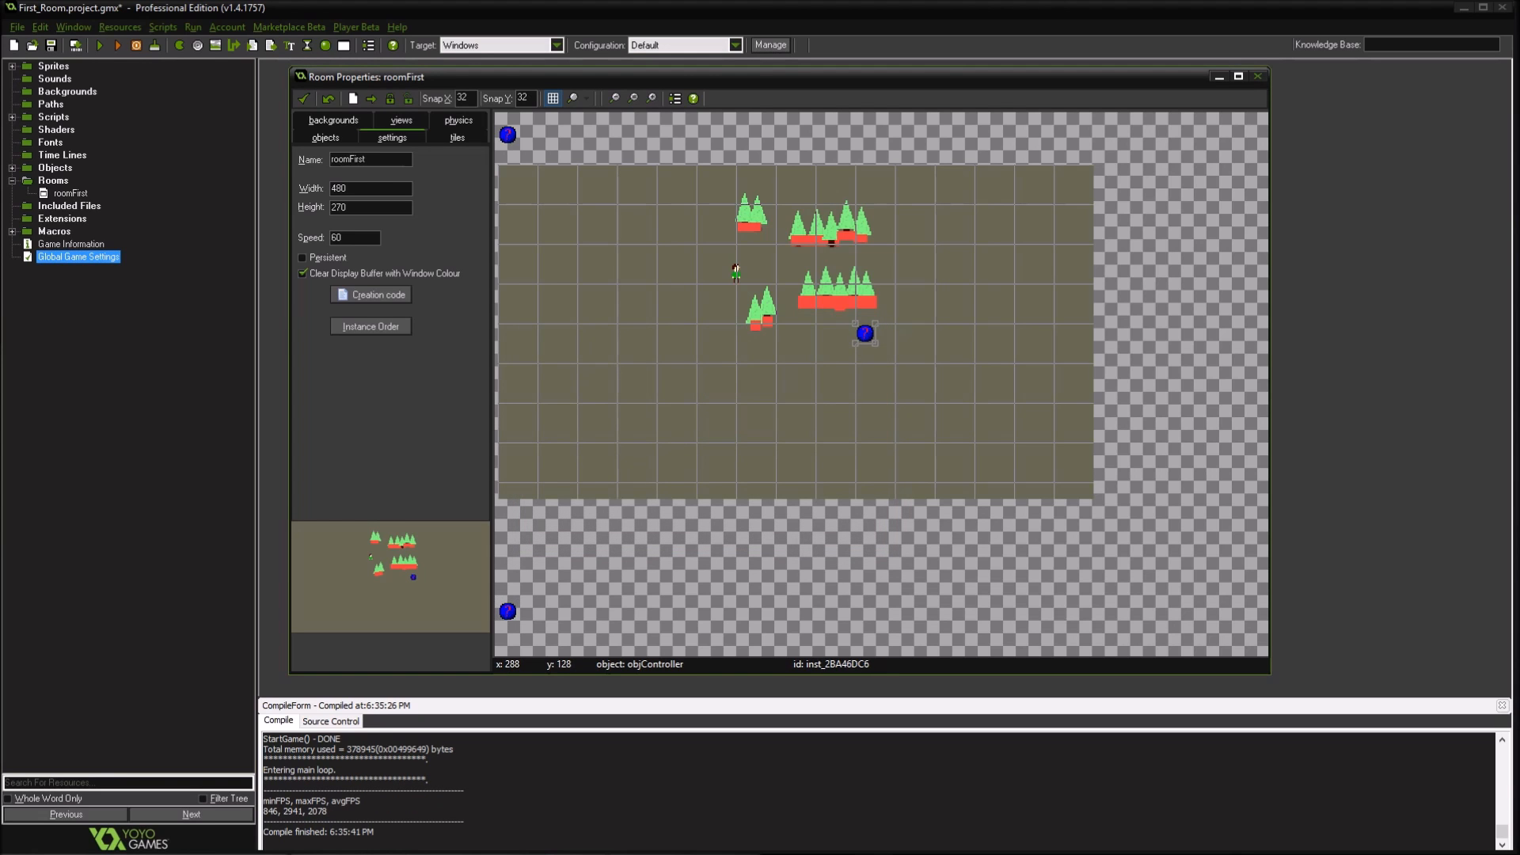
# Delete the two extra objController instances, the one beneath the tree clusters and the one below the room
pyautogui.rightClick(865, 332)
pyautogui.click(881, 346)
pyautogui.rightClick(508, 611)
pyautogui.click(541, 623)
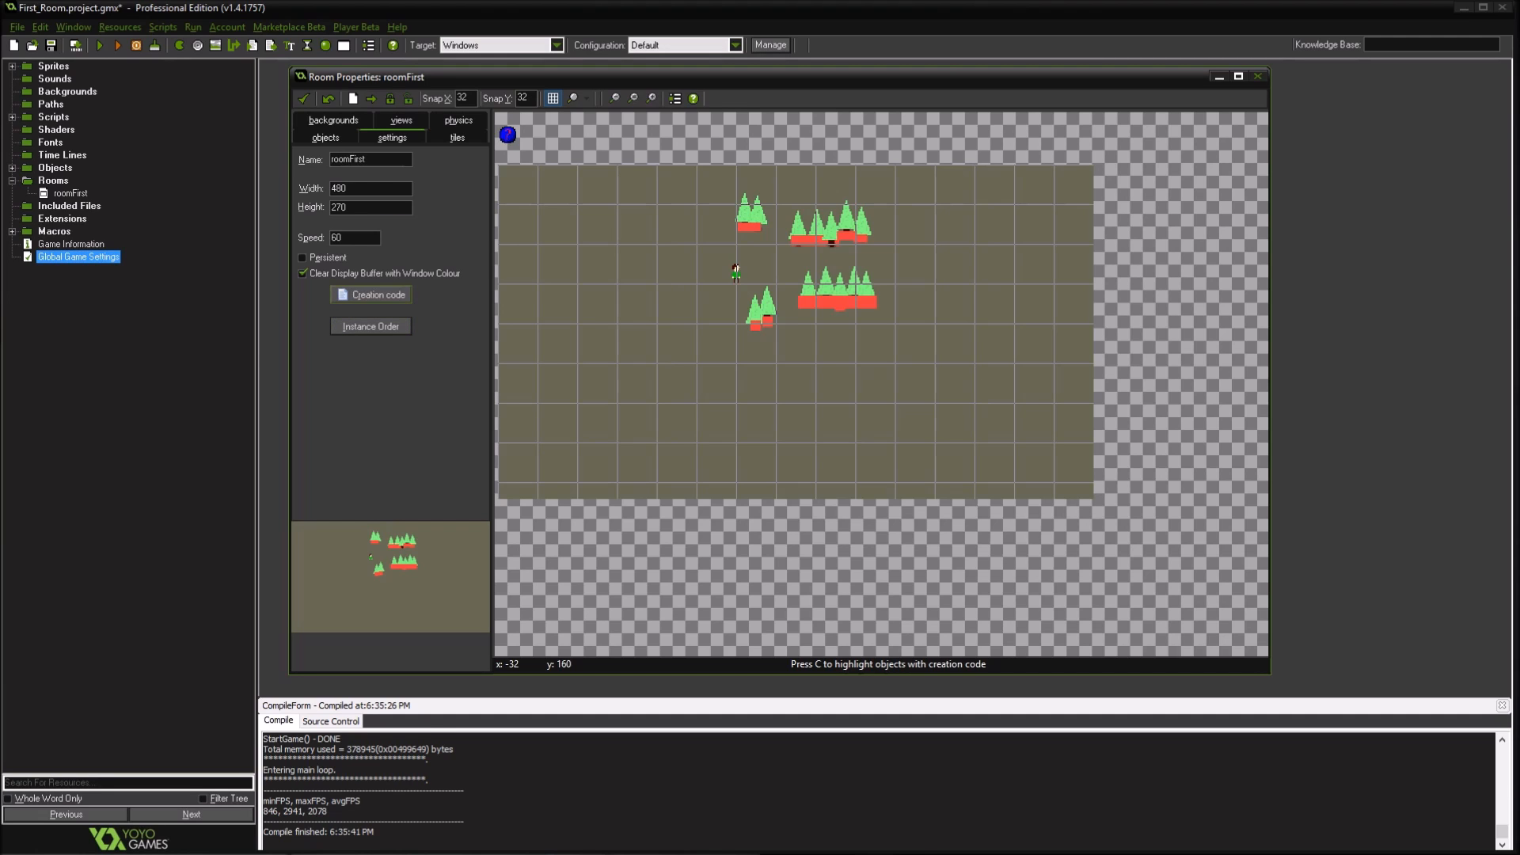
# Set the size of roomFirst to a width of 1920 and a height of 1080
pyautogui.doubleClick(339, 188)
pyautogui.click(401, 120)
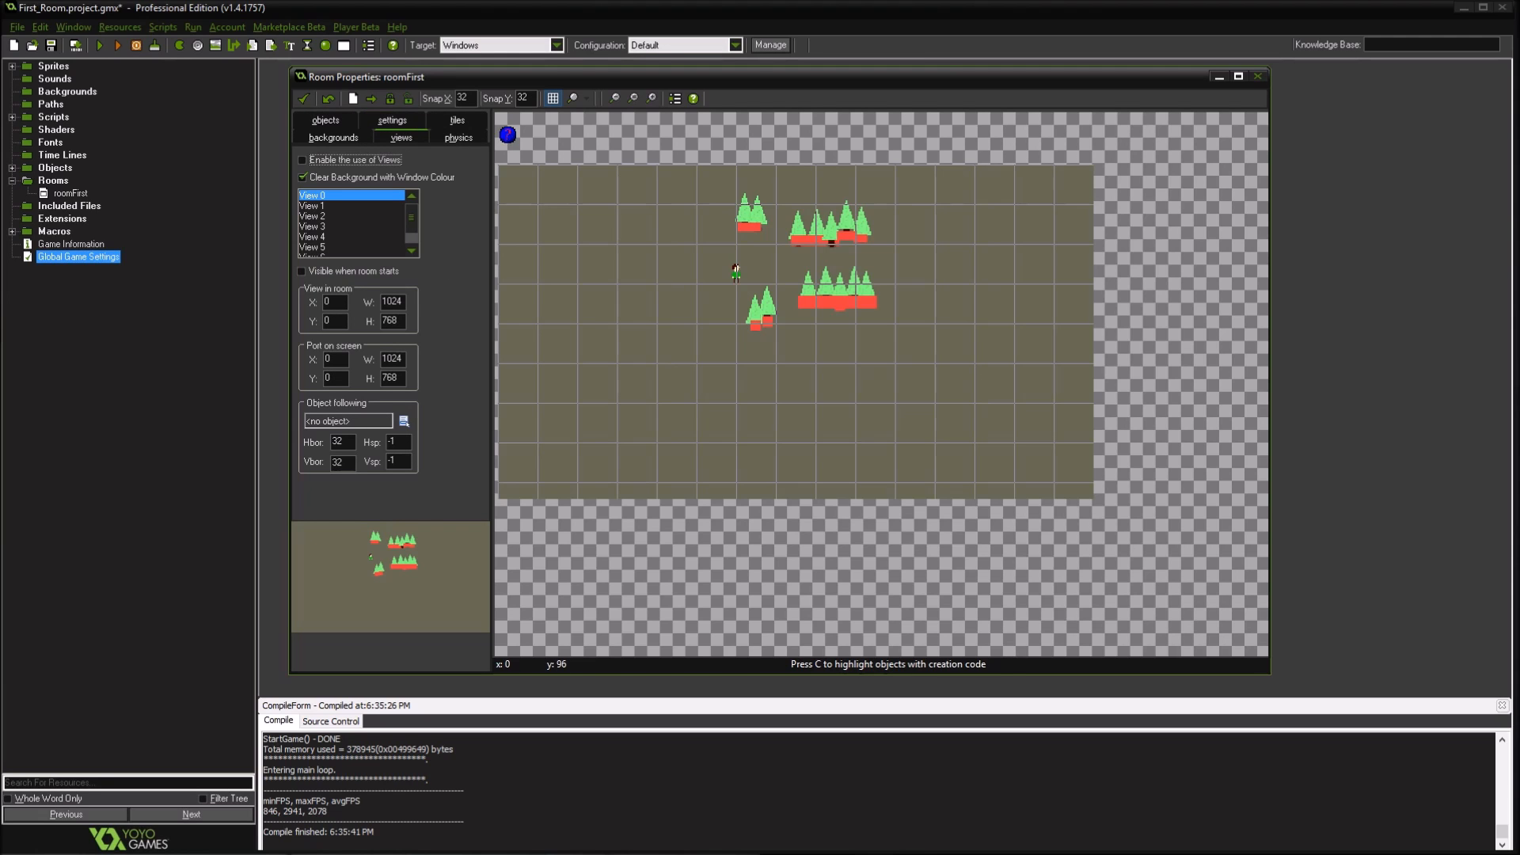
pyautogui.click(392, 120)
pyautogui.press('Tab')
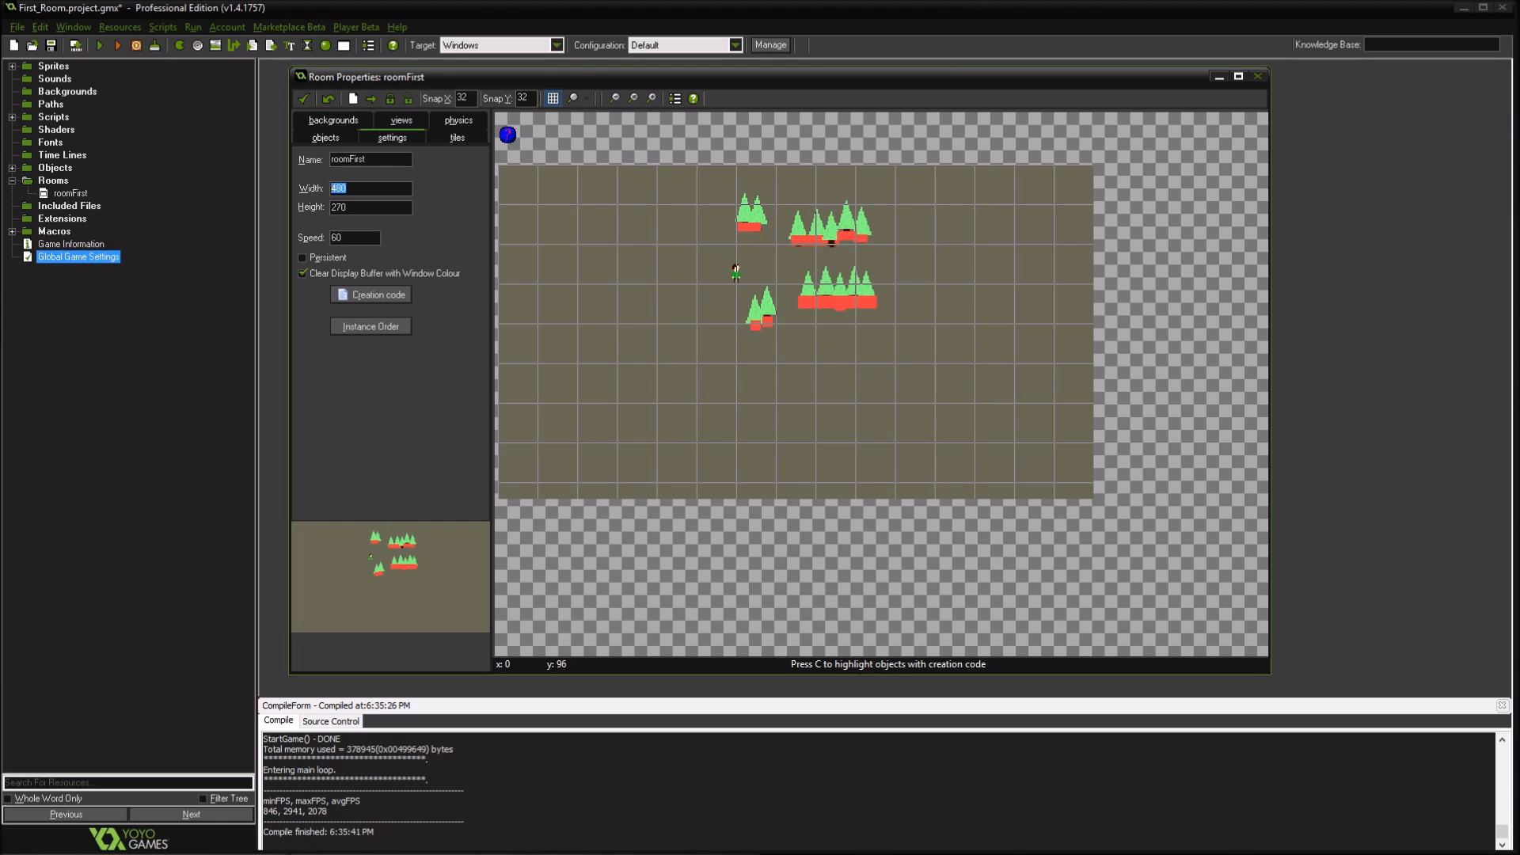
pyautogui.write('1920')
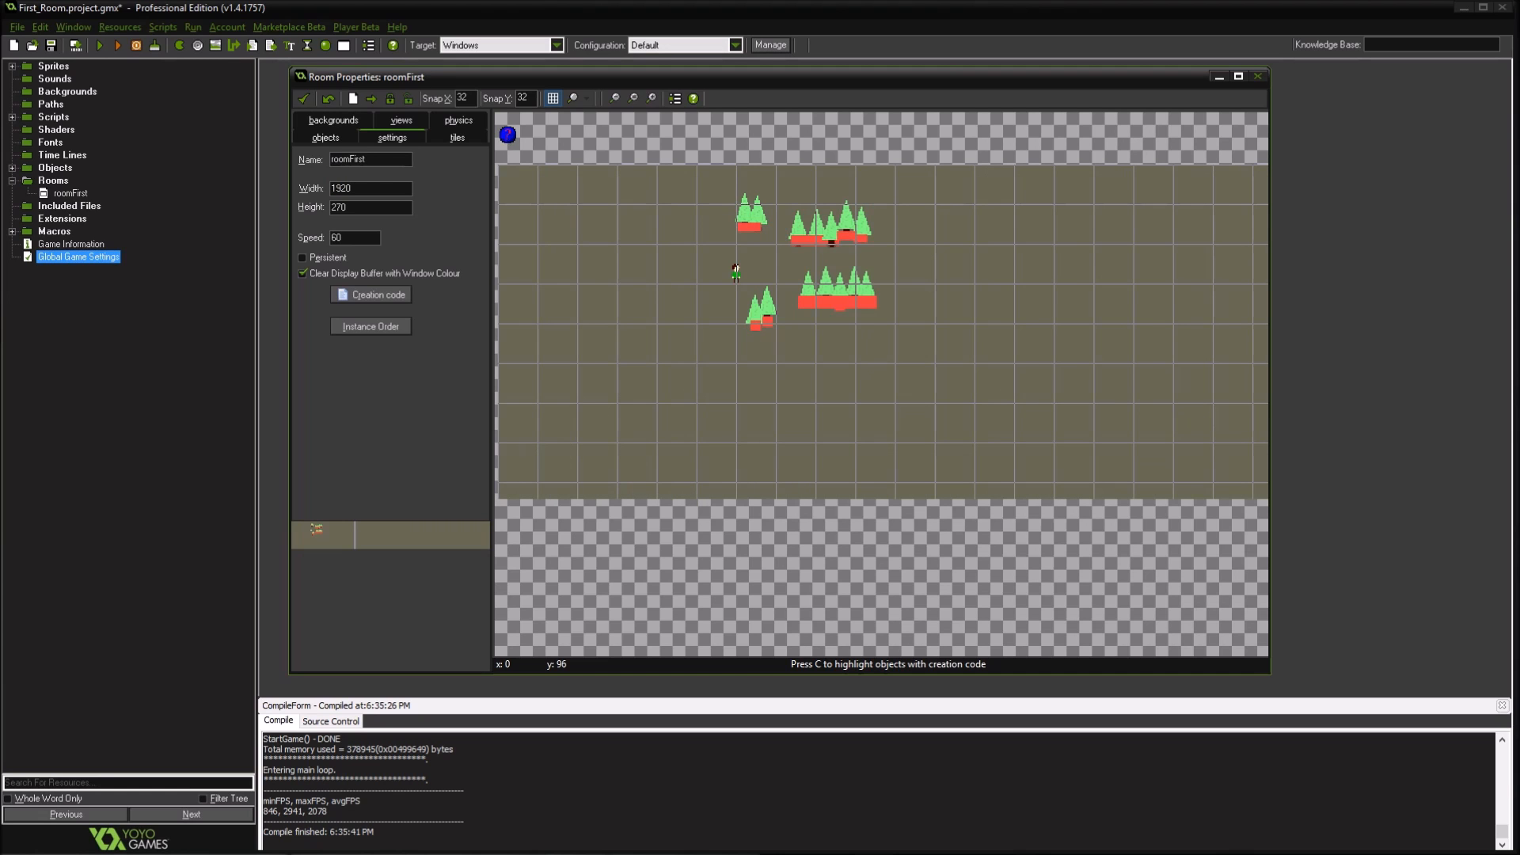
pyautogui.write('1080')
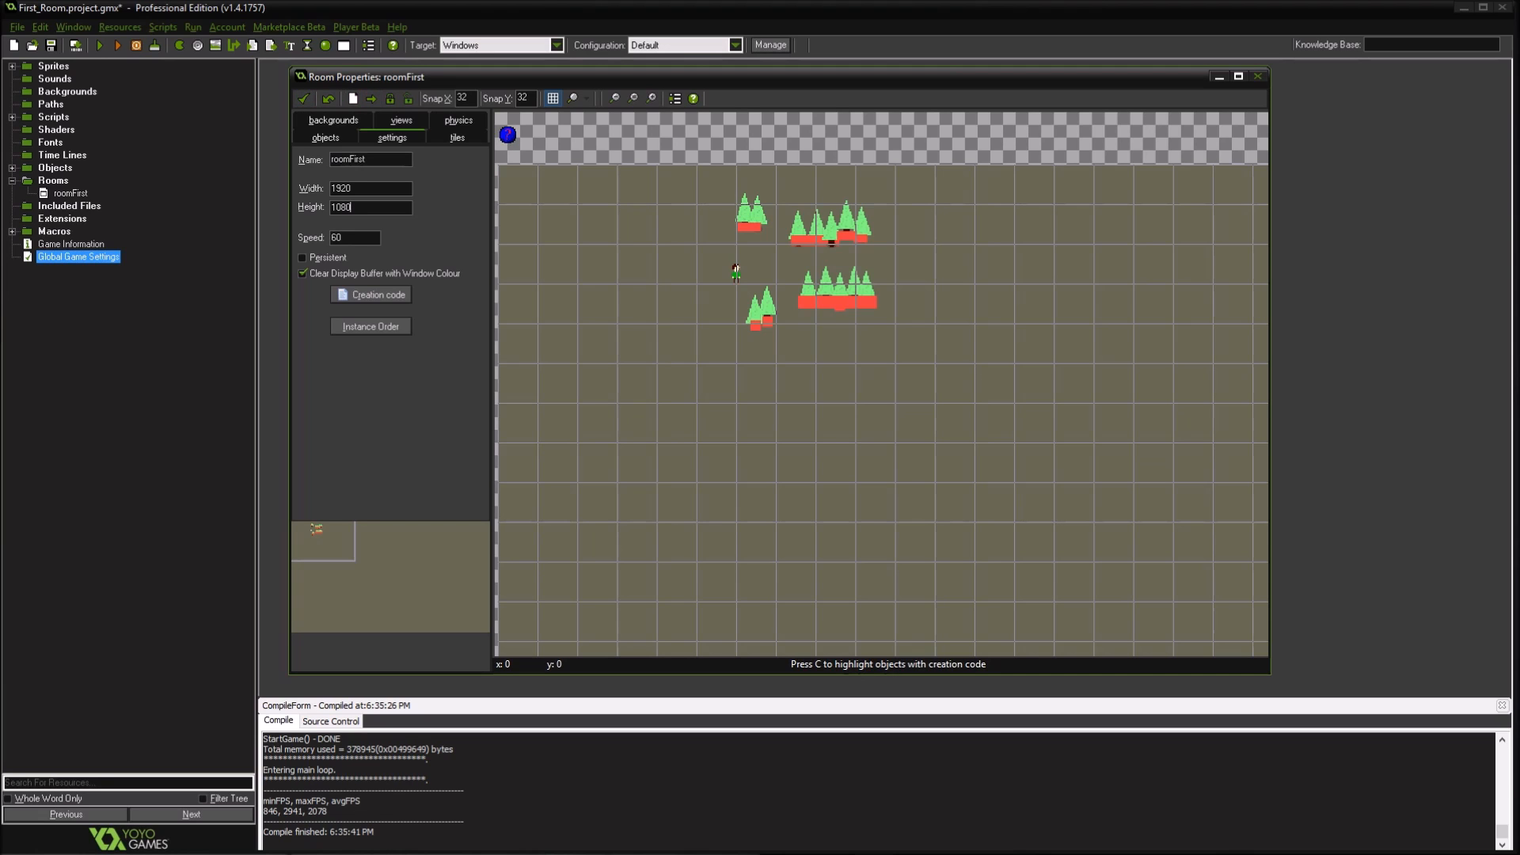
# Test the enlarged room by running the game and walking the boy around, and close the game window
pyautogui.click(118, 45)
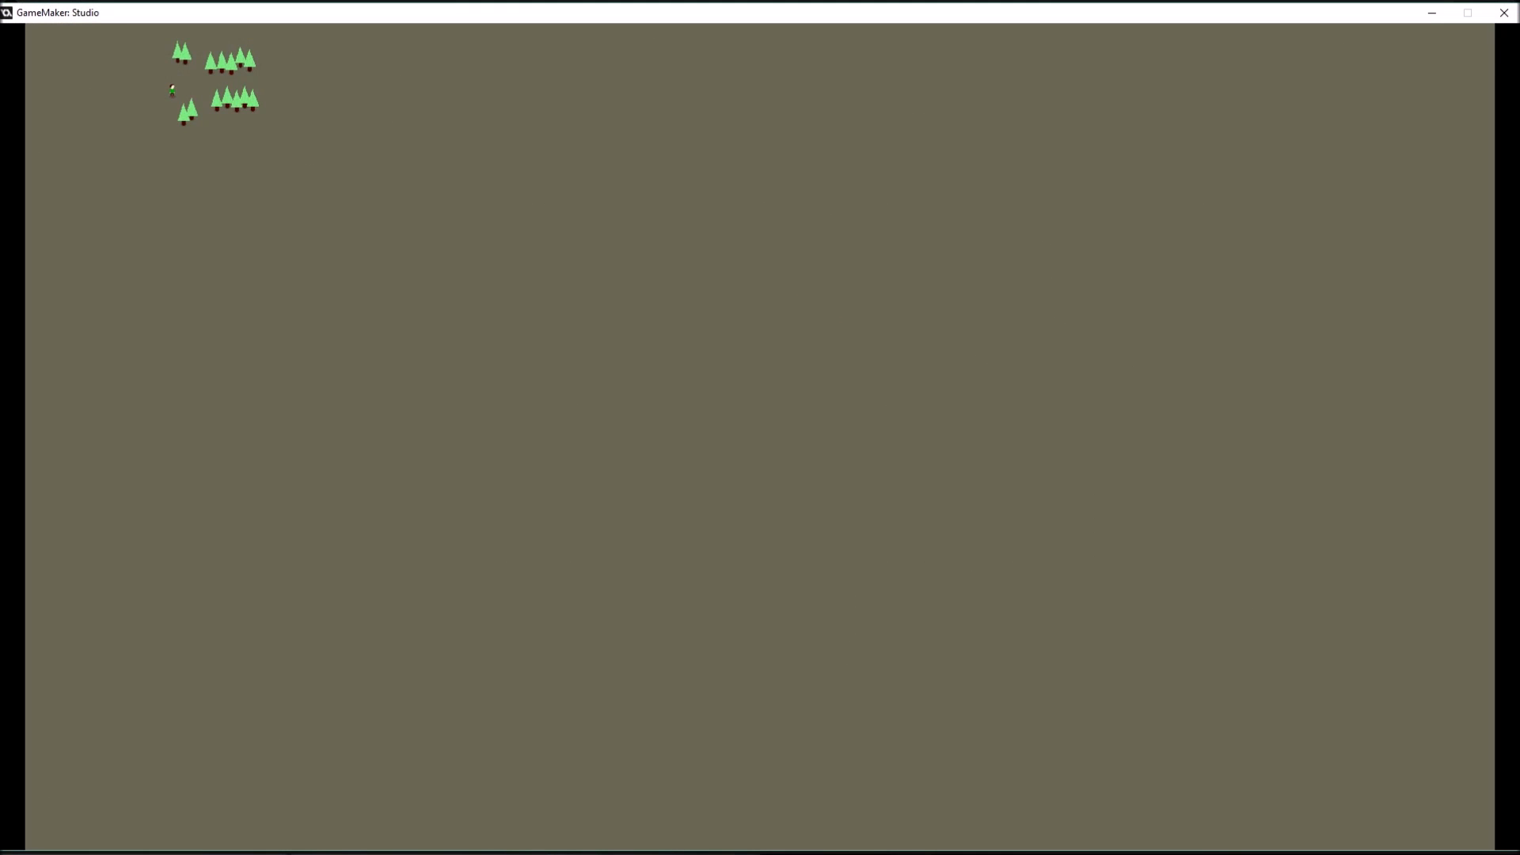
pyautogui.press('Down')
pyautogui.press('Right')
pyautogui.press('Up')
pyautogui.press('Right')
pyautogui.press('Left')
pyautogui.press('Right')
pyautogui.press('Left')
pyautogui.press('Up')
pyautogui.press('Right')
pyautogui.click(1503, 12)
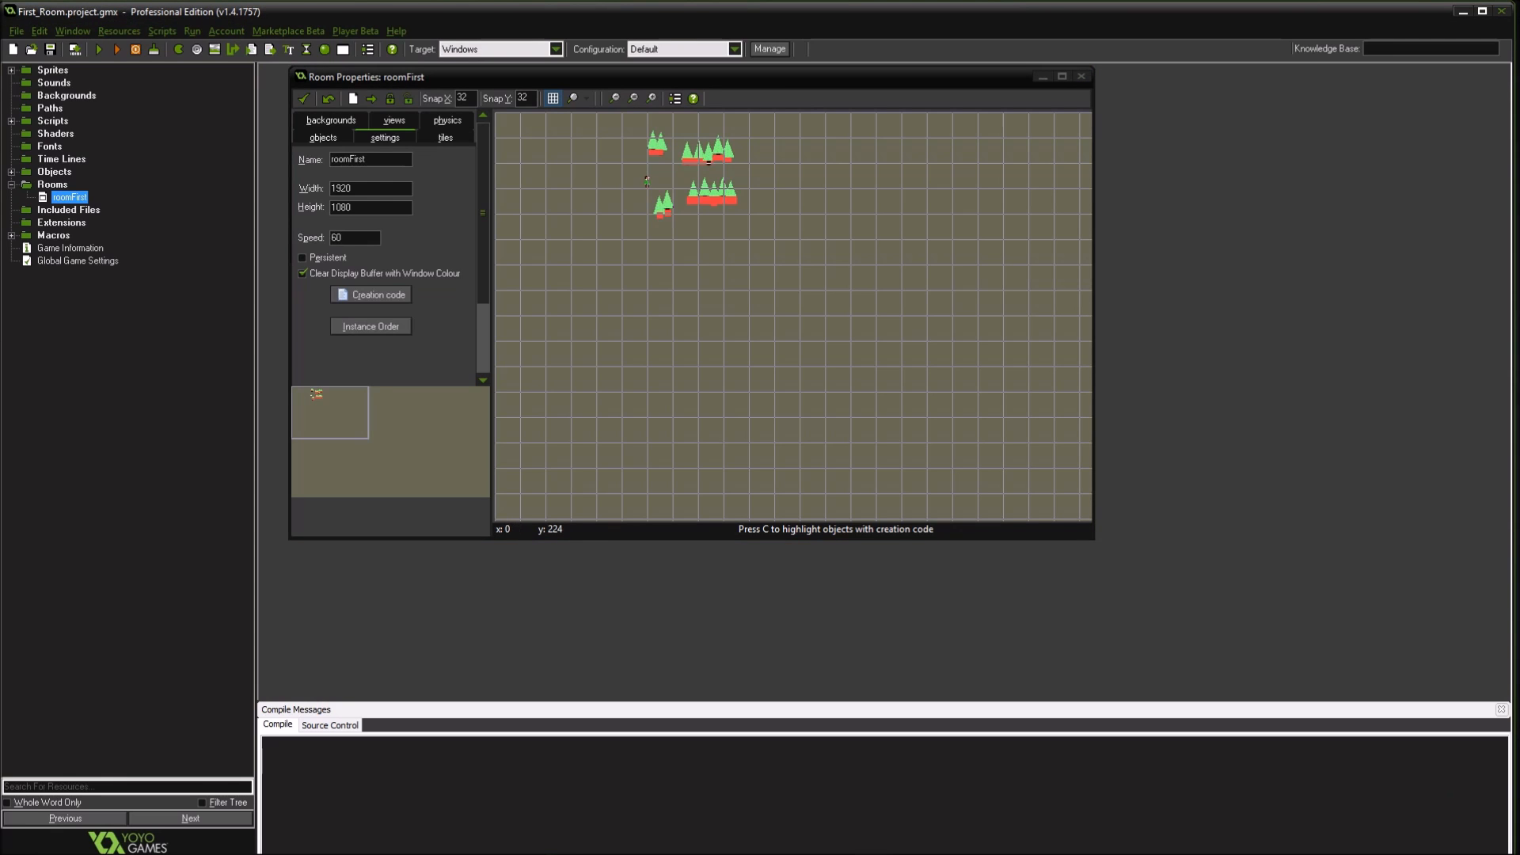
# Enlarge the room editor window, enable the use of views for roomFirst, and make View 0 visible when the room starts
pyautogui.click(323, 138)
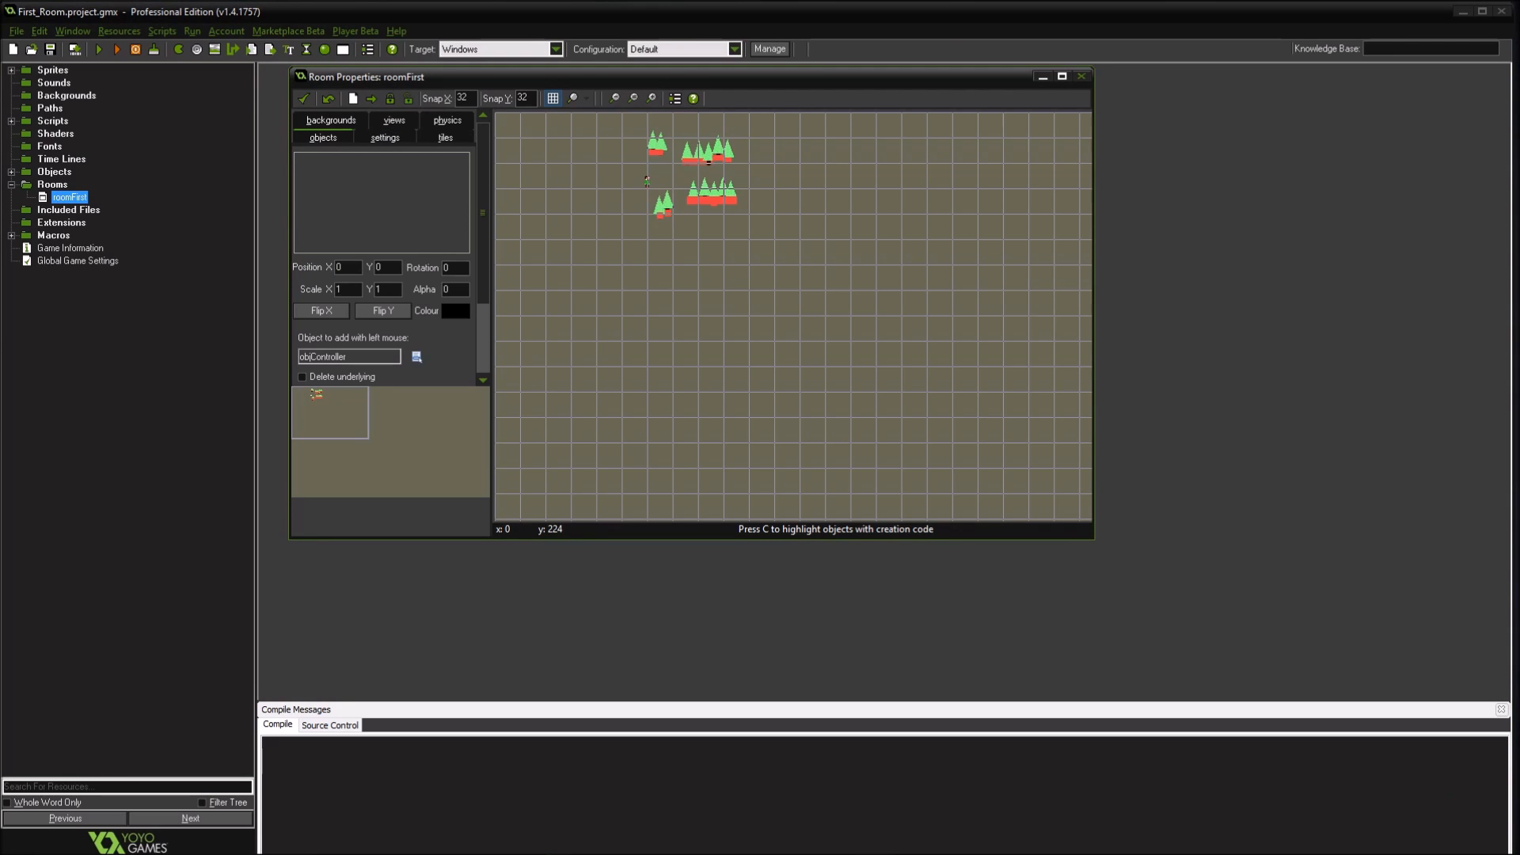
pyautogui.click(395, 119)
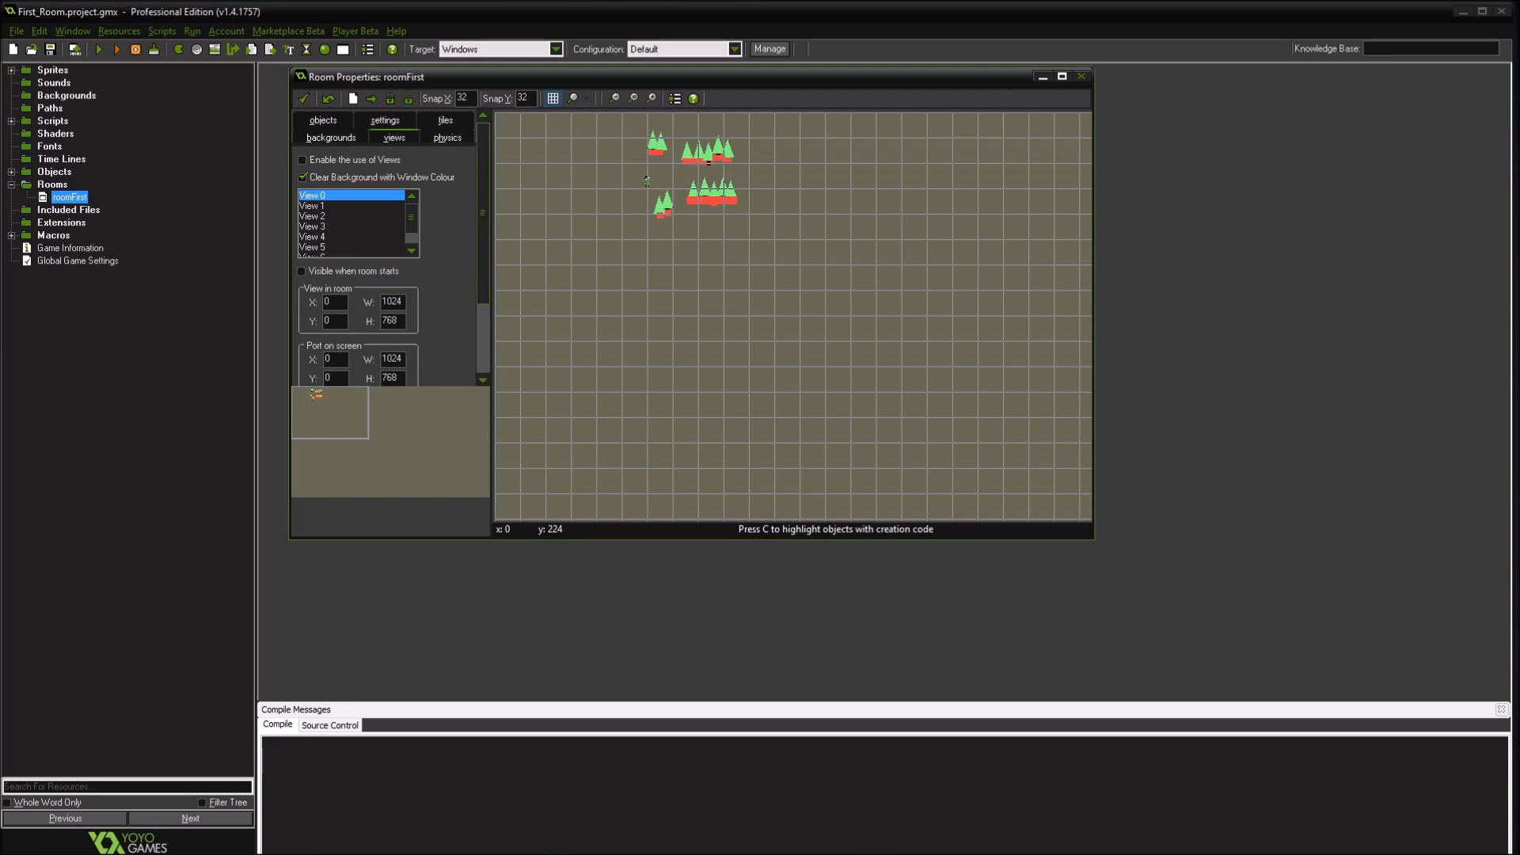
pyautogui.click(302, 160)
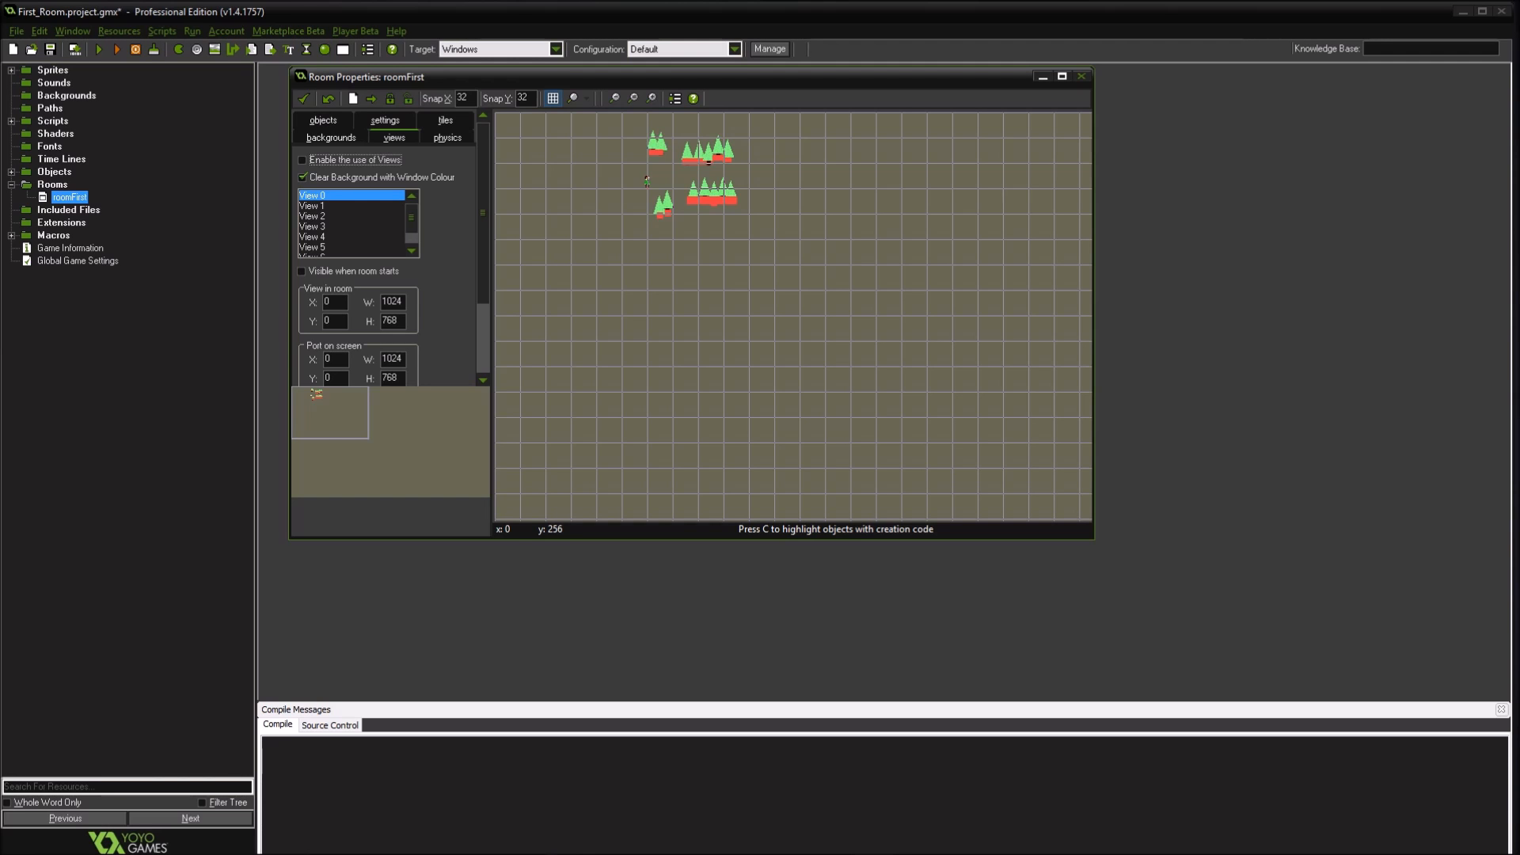
pyautogui.moveTo(1092, 539); pyautogui.dragTo(1336, 721)
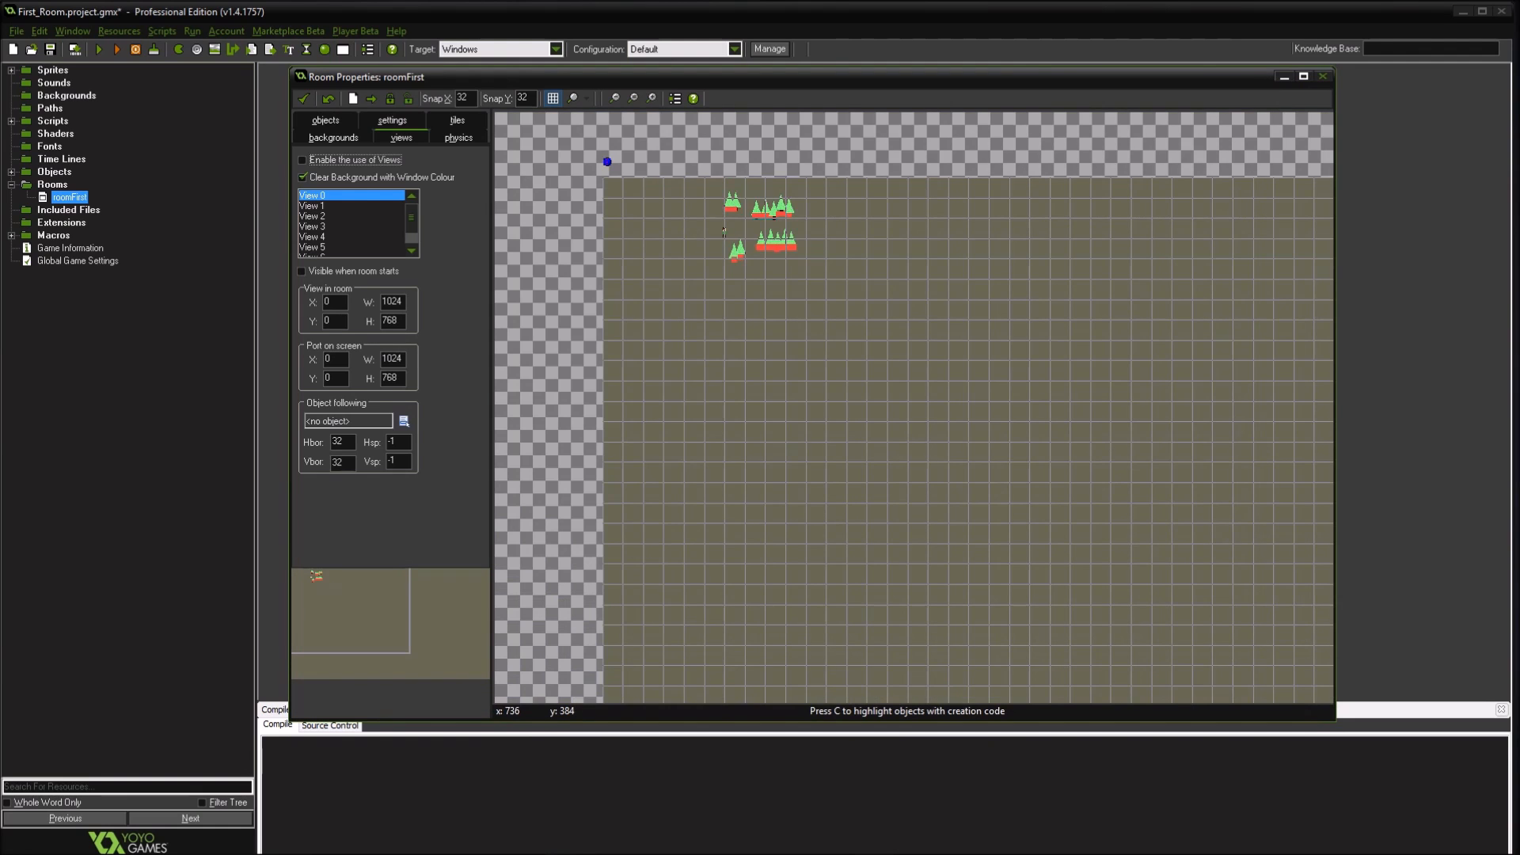
pyautogui.moveTo(1102, 430); pyautogui.dragTo(893, 360, button='middle')
pyautogui.scroll(-2, 865, 304)
pyautogui.click(303, 160)
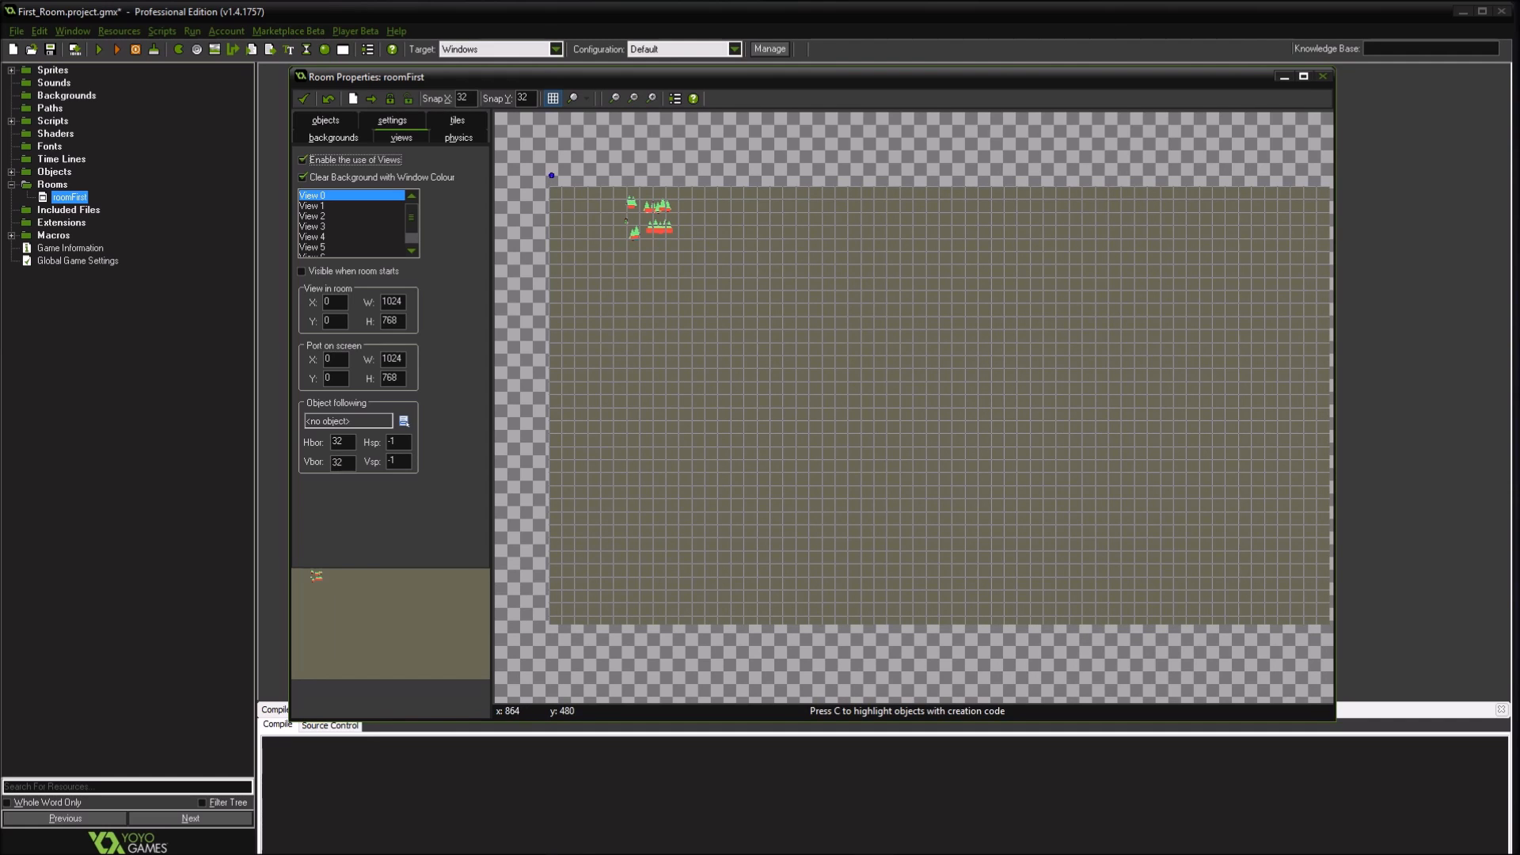
pyautogui.click(302, 271)
pyautogui.click(303, 272)
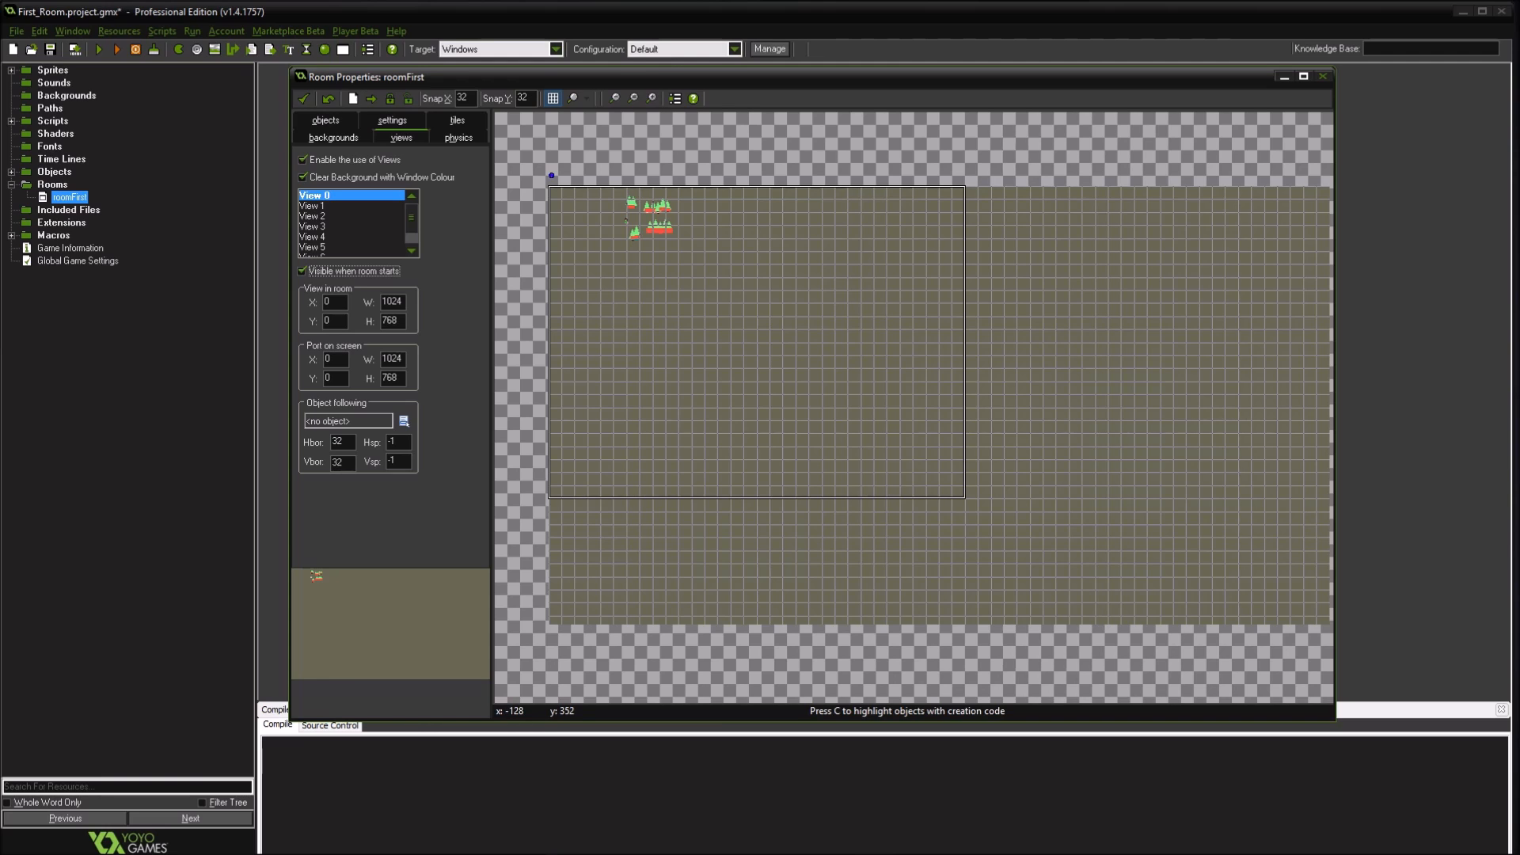
# Set View 0's view in room to a width of 420 and a height of 270
pyautogui.click(393, 301)
pyautogui.click(402, 358)
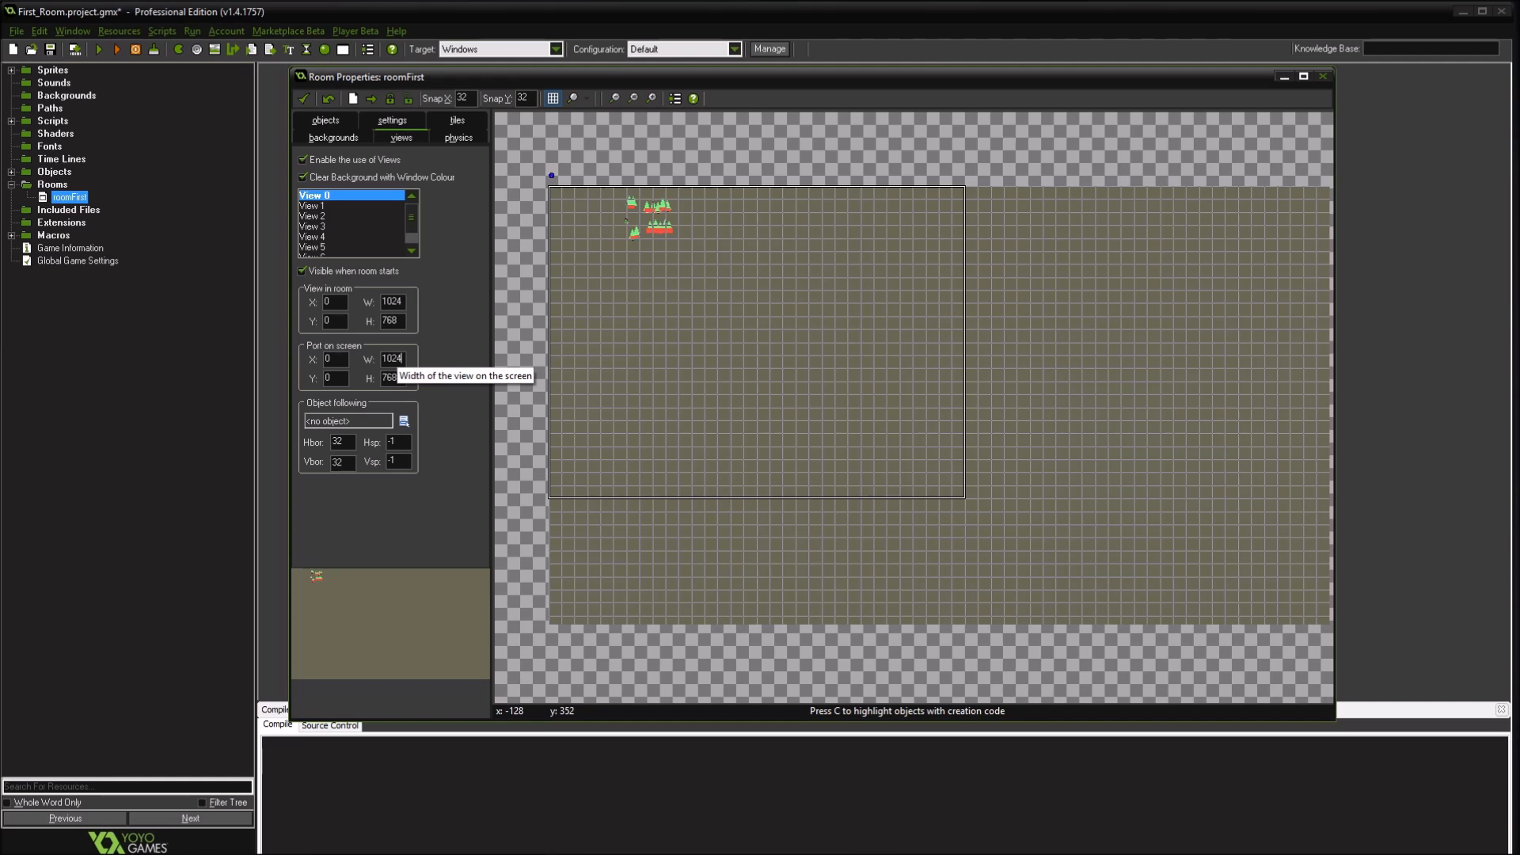
pyautogui.doubleClick(398, 359)
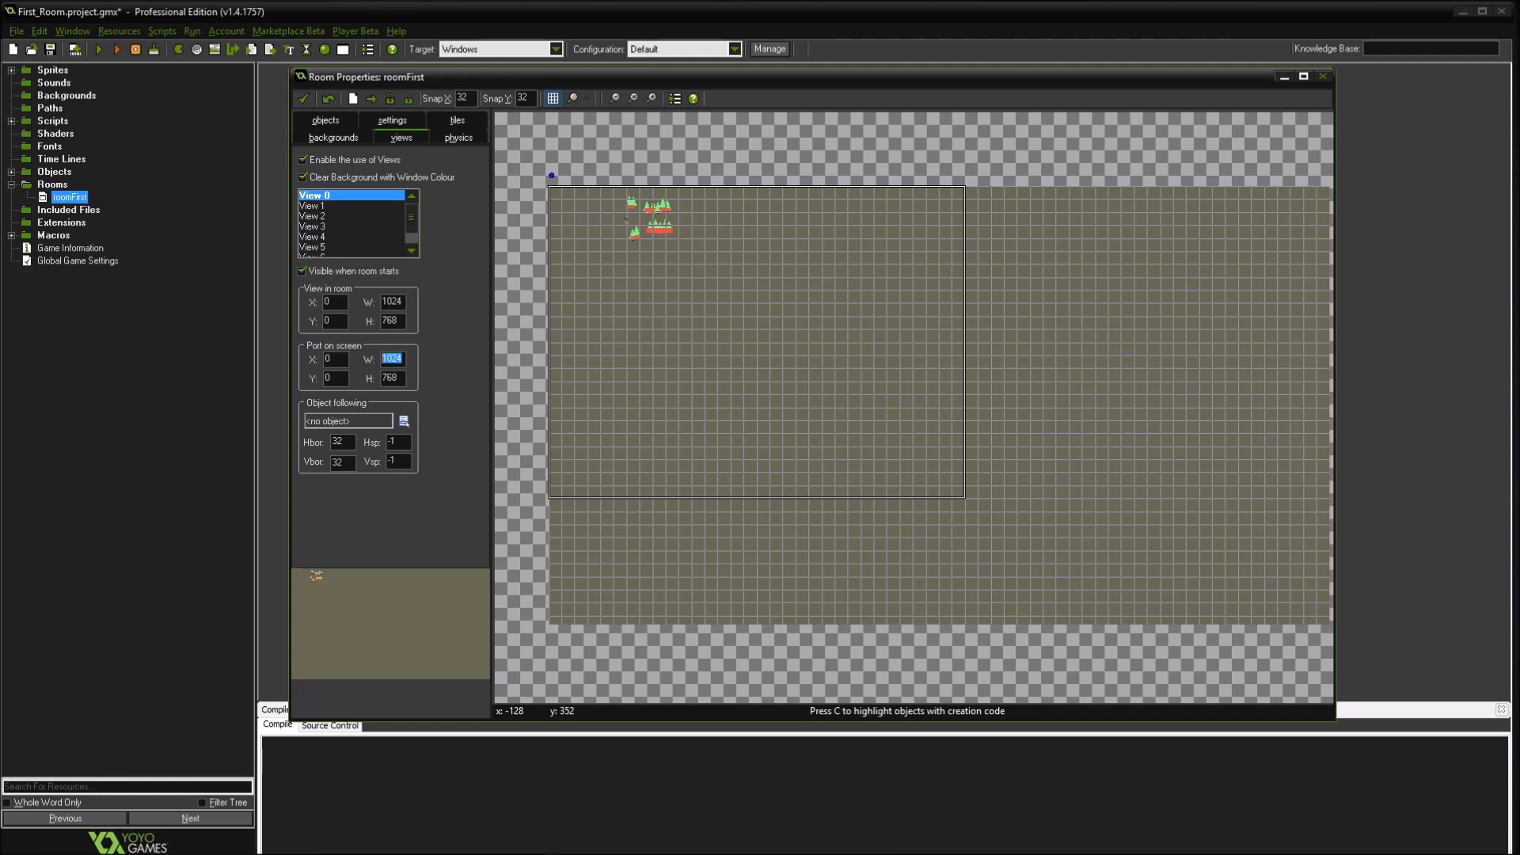
pyautogui.moveTo(383, 302); pyautogui.dragTo(397, 302)
pyautogui.write('420')
pyautogui.press('Tab')
pyautogui.write('270')
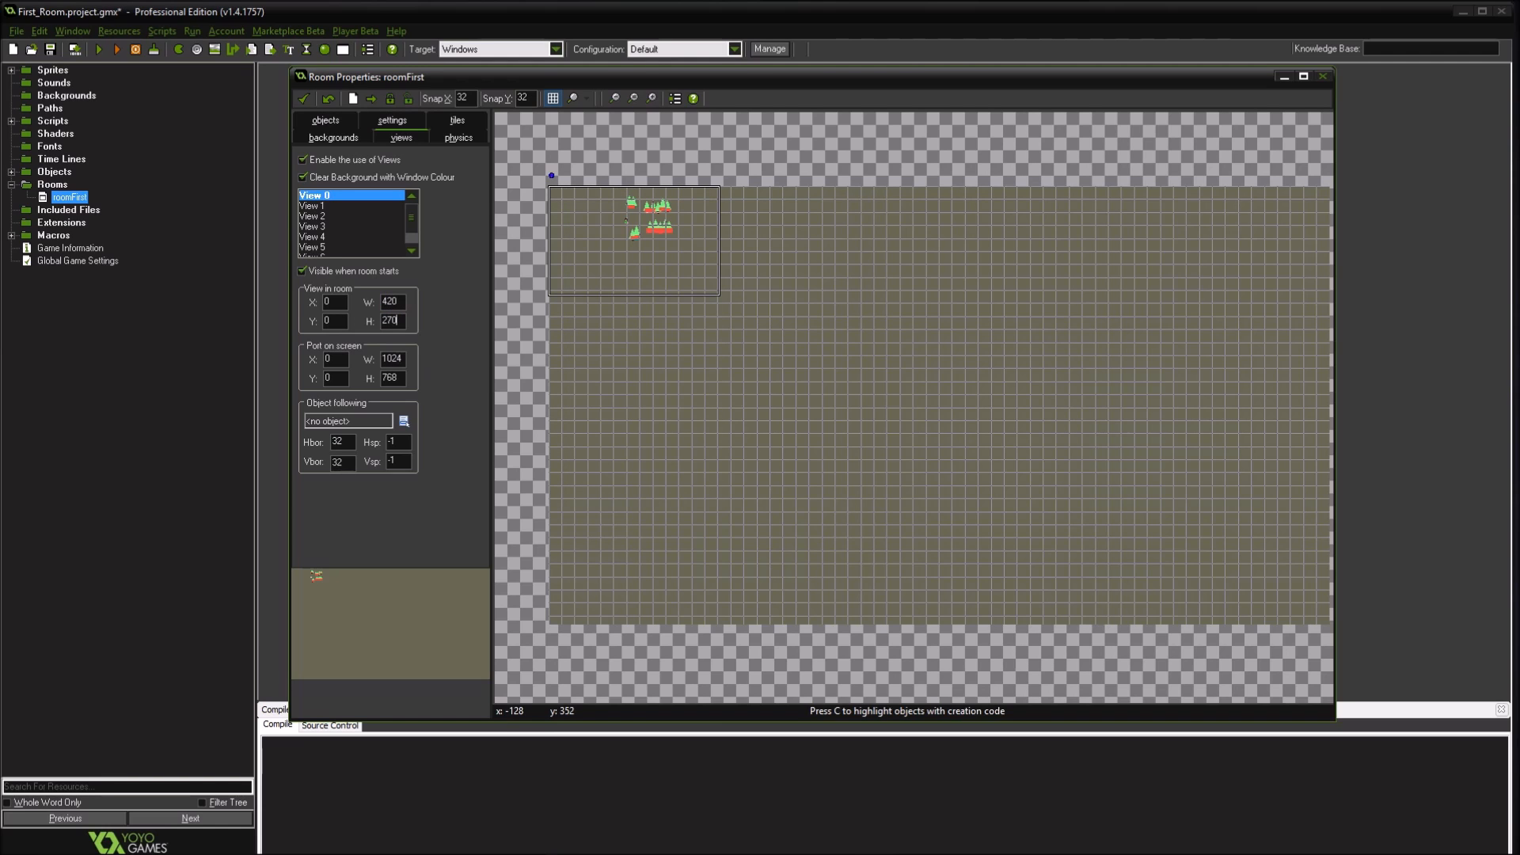
# Set View 0's port on screen to a width of 420 and a height of 270
pyautogui.moveTo(403, 358); pyautogui.dragTo(380, 359)
pyautogui.write('420')
pyautogui.press('Tab')
pyautogui.write('270')
# Run the game with View 0 enabled, walk the boy around to check the visible area, and close the game
pyautogui.click(98, 50)
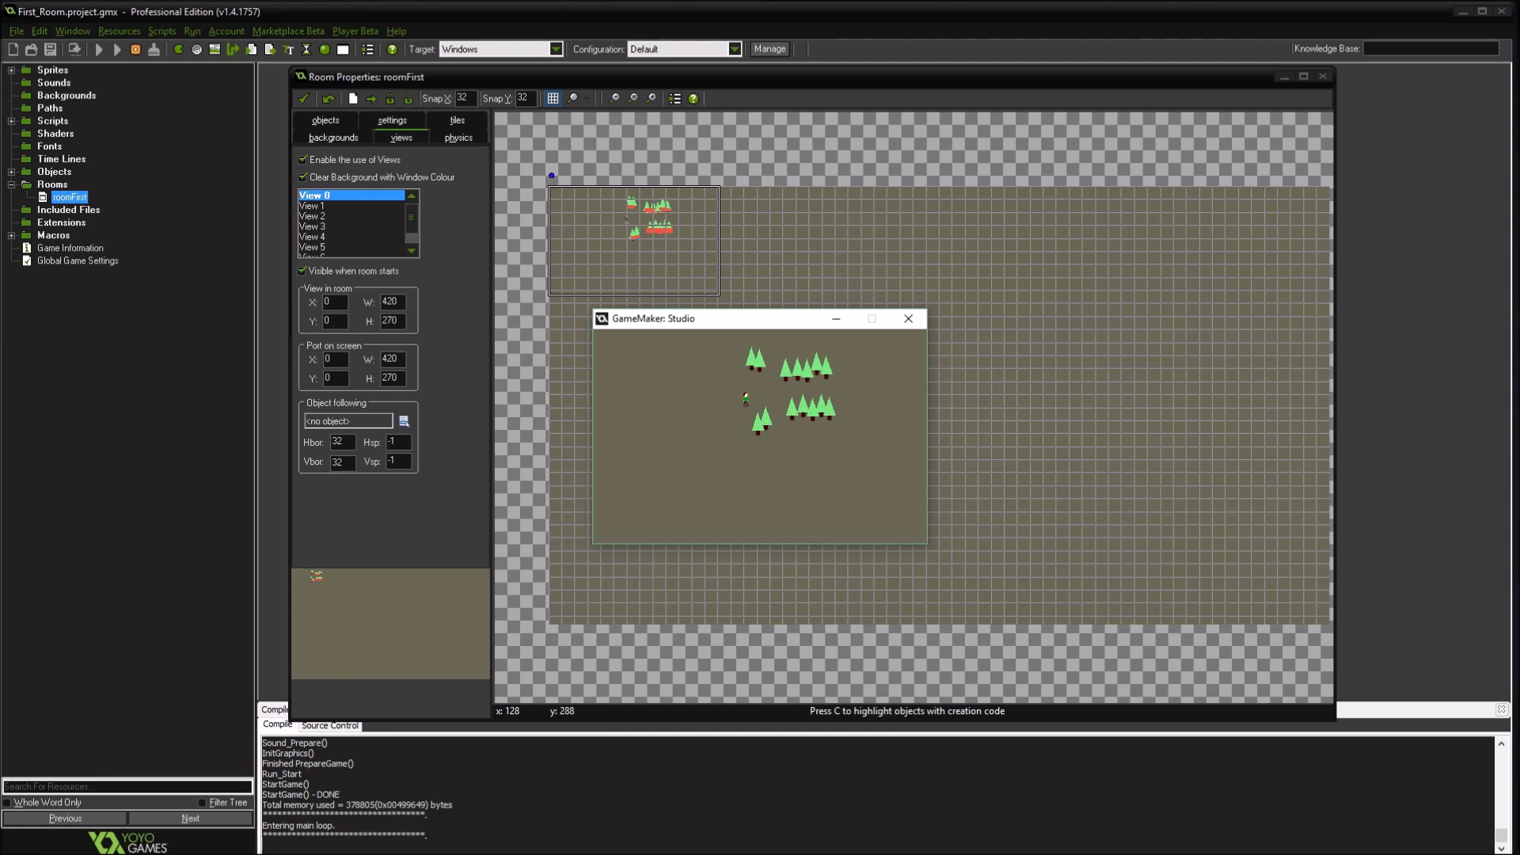
pyautogui.press('Down')
pyautogui.press('Right')
pyautogui.press('Left')
pyautogui.press('Up')
pyautogui.press('Right')
pyautogui.press('Up')
pyautogui.press('Right')
pyautogui.click(908, 318)
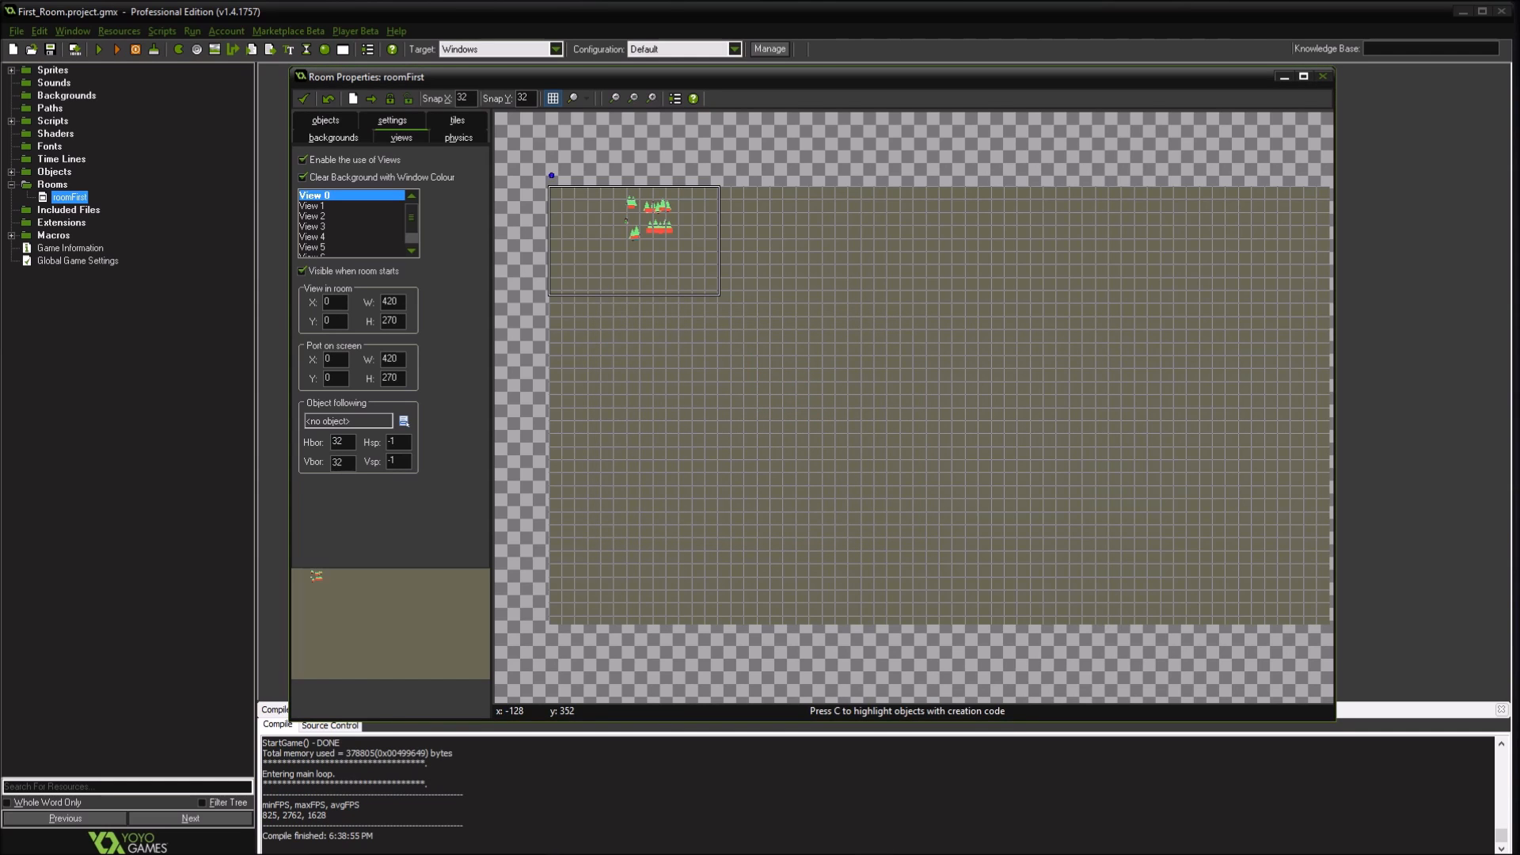
# Set View 0's port on screen to a width of 860 and a height of 54
pyautogui.doubleClick(390, 359)
pyautogui.write('860')
pyautogui.doubleClick(388, 378)
pyautogui.click(397, 377)
pyautogui.press('BackSpace')
pyautogui.press('BackSpace')
pyautogui.press('BackSpace')
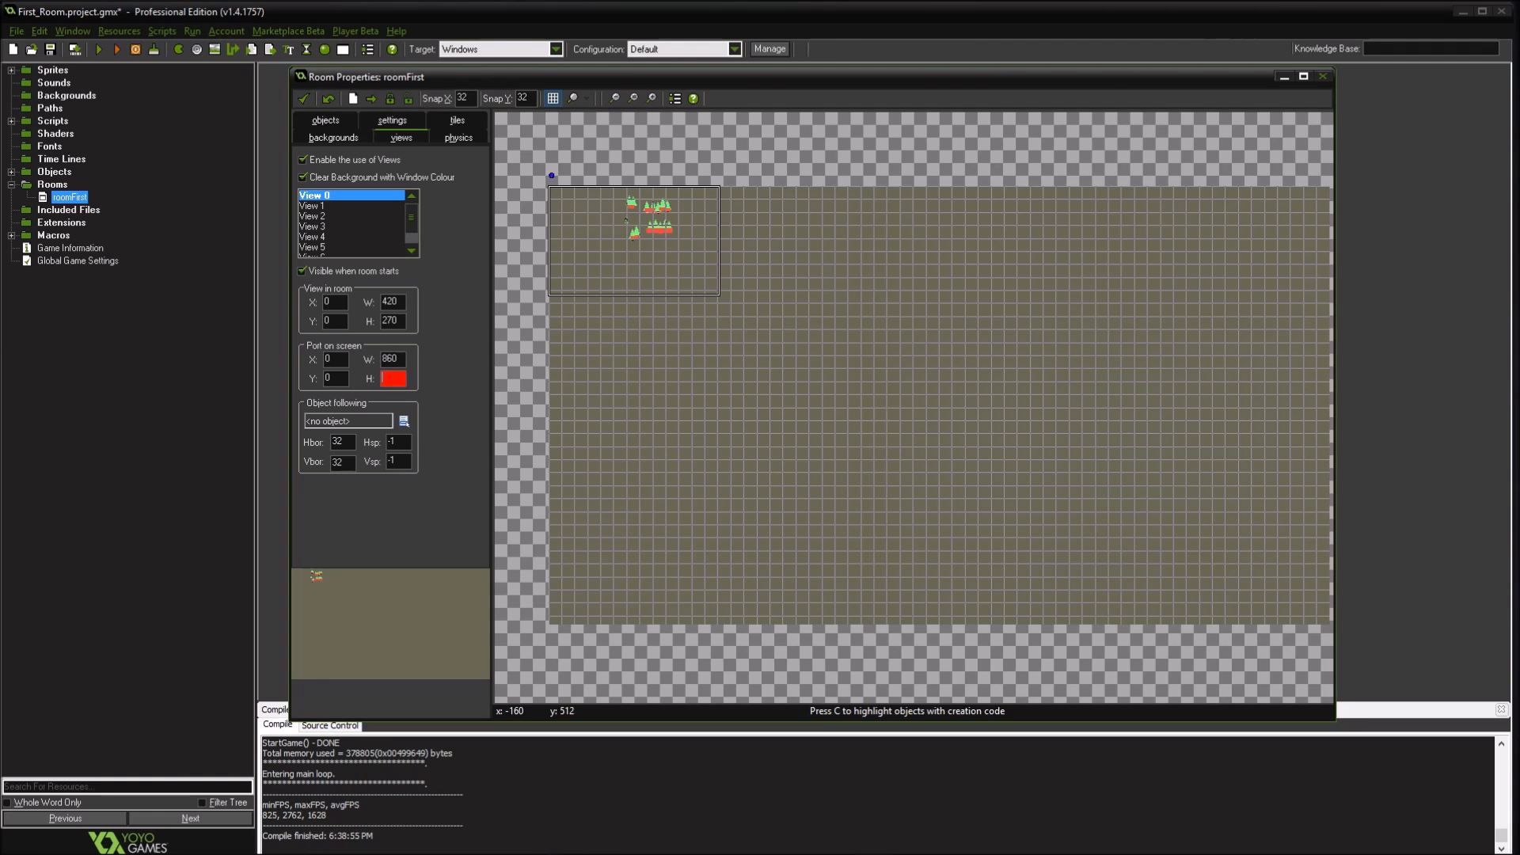
pyautogui.write('54')
# Run the game to check the enlarged port, move the boy among the trees, and close the game window
pyautogui.press('F5')
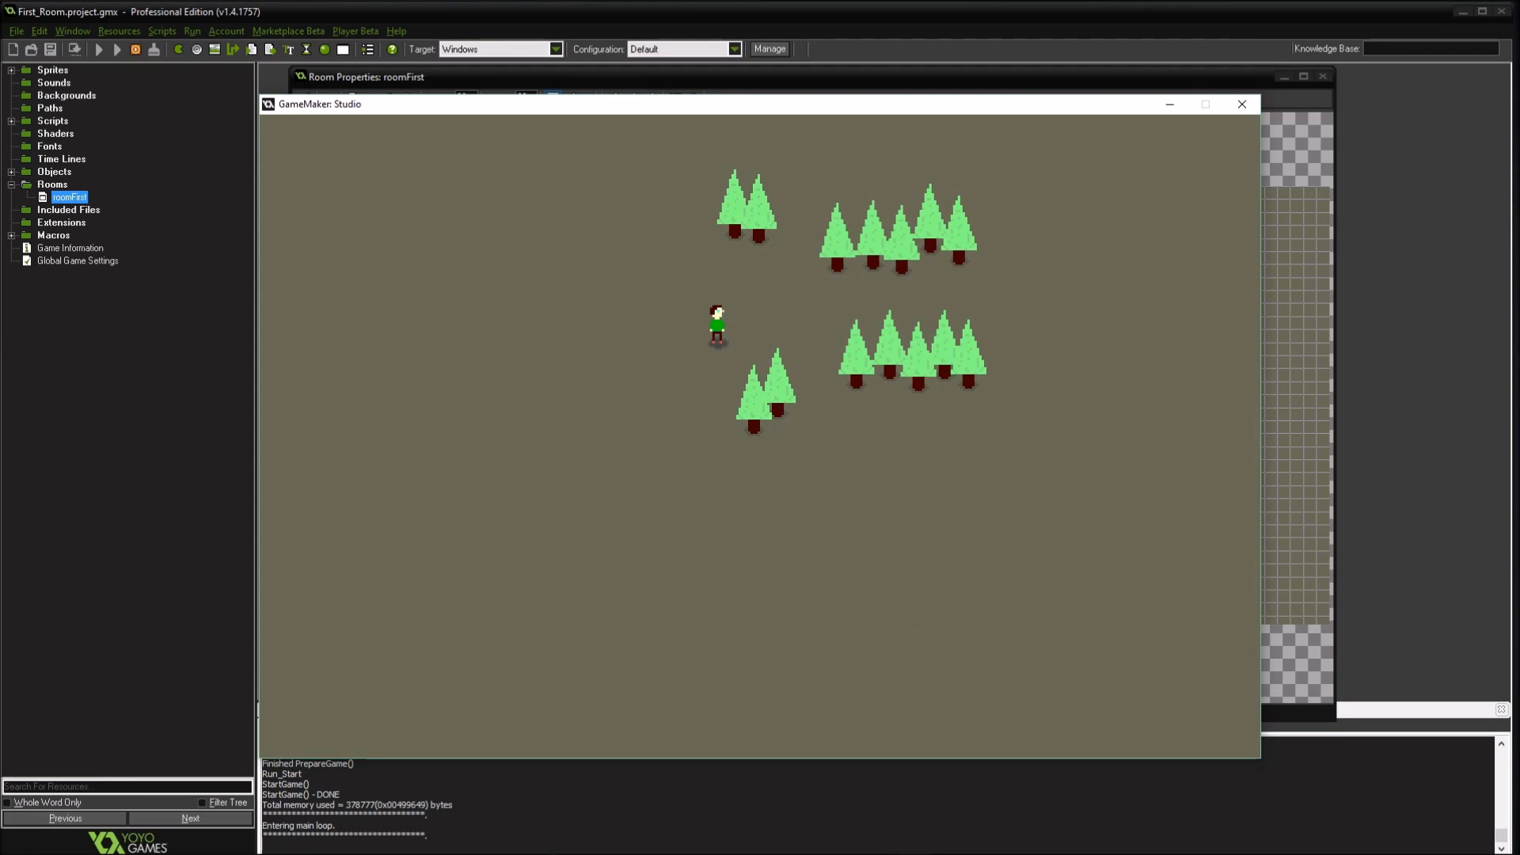
pyautogui.press('Right')
pyautogui.press('Up')
pyautogui.press('Down')
pyautogui.press('Up')
pyautogui.press('Down')
pyautogui.press('Right')
pyautogui.press('Left')
pyautogui.press('Down')
pyautogui.press('Right')
pyautogui.click(1242, 104)
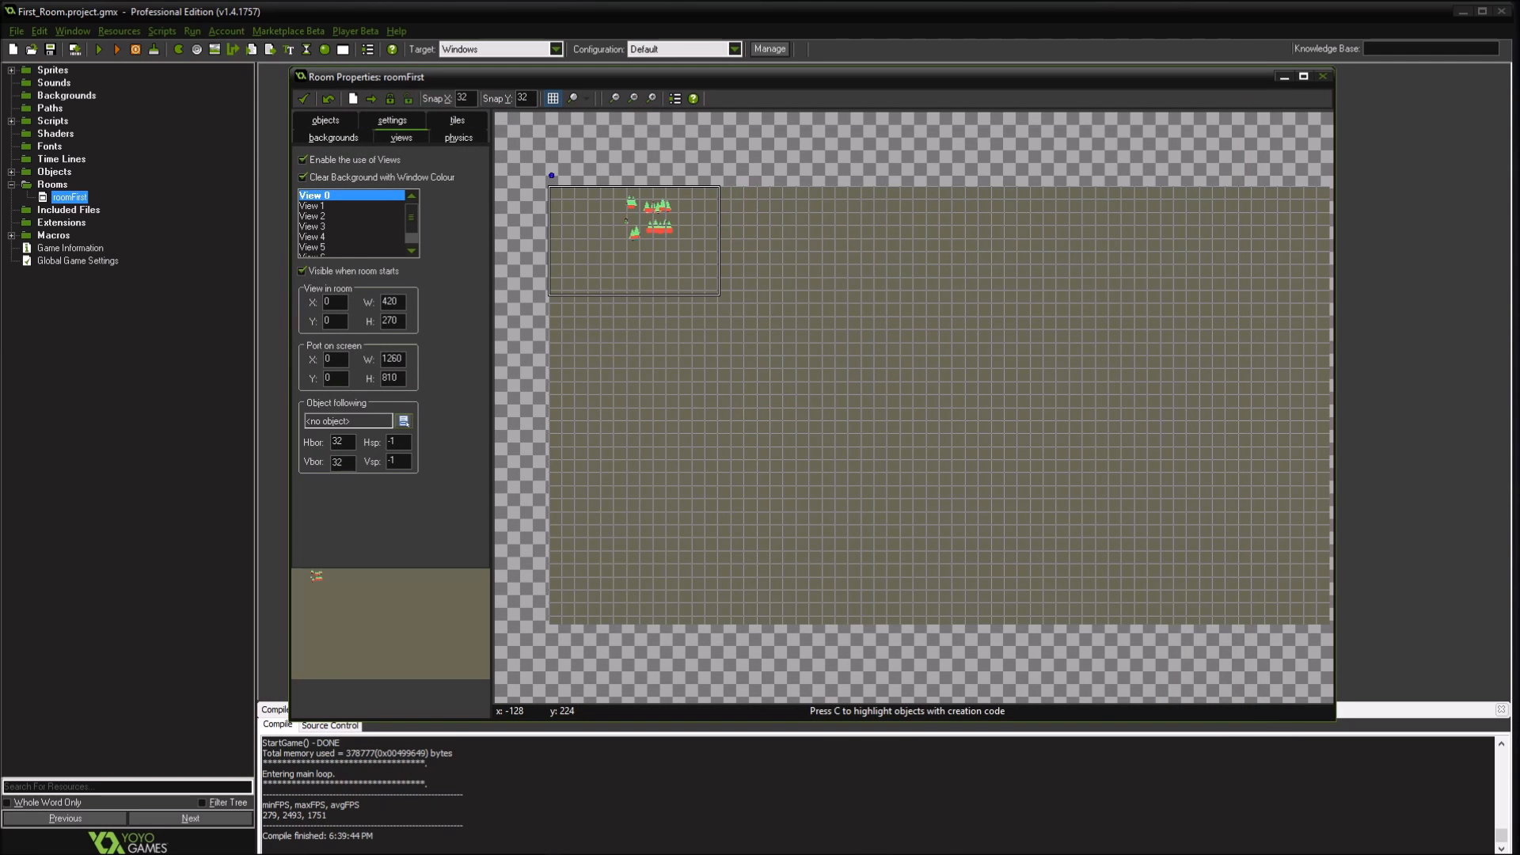
# Make View 0 follow objBoy
pyautogui.click(404, 420)
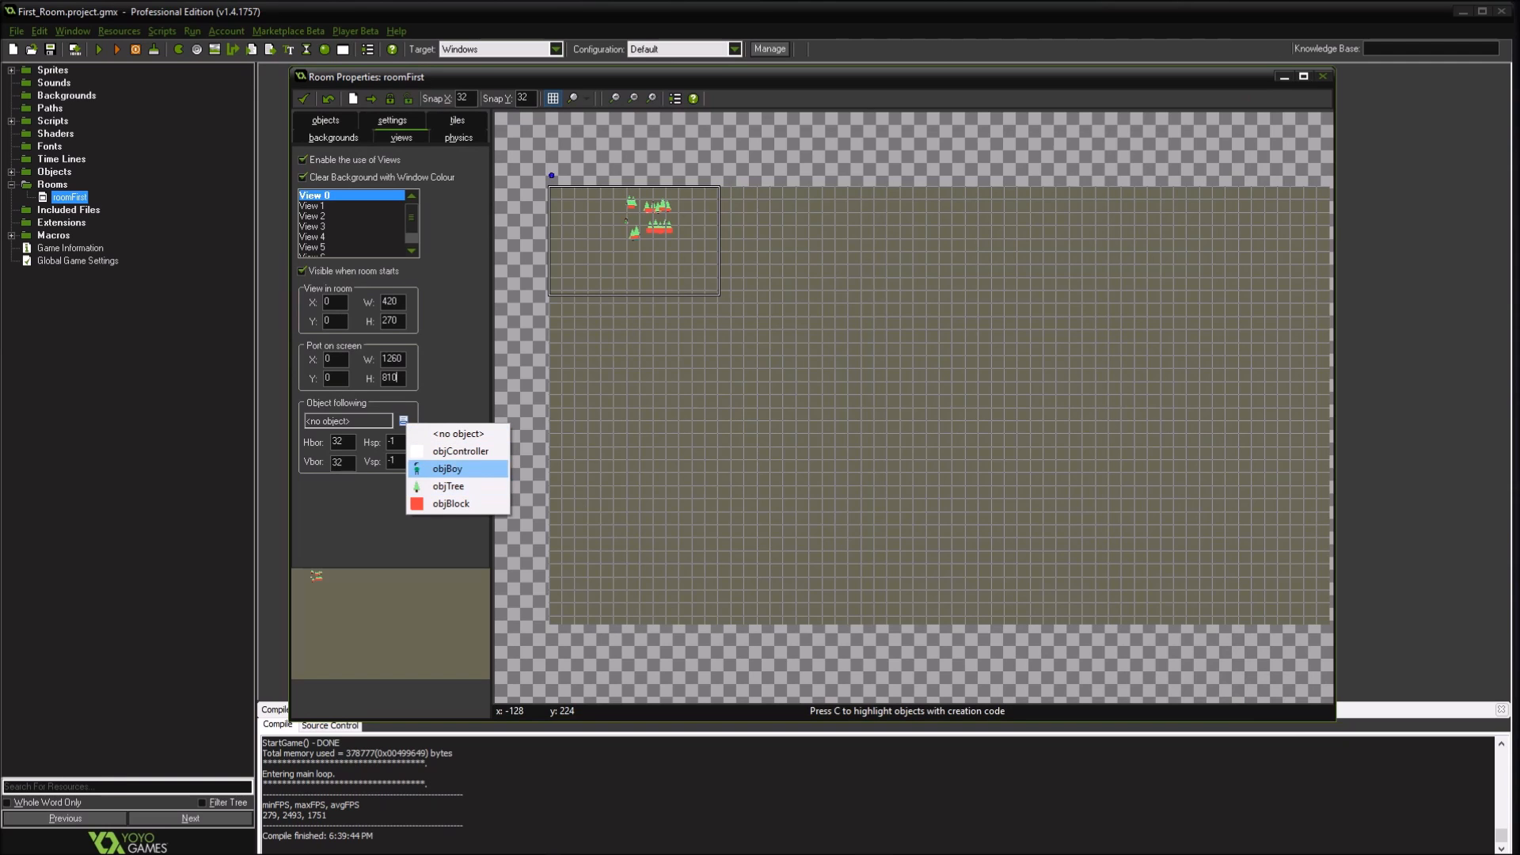
pyautogui.click(447, 469)
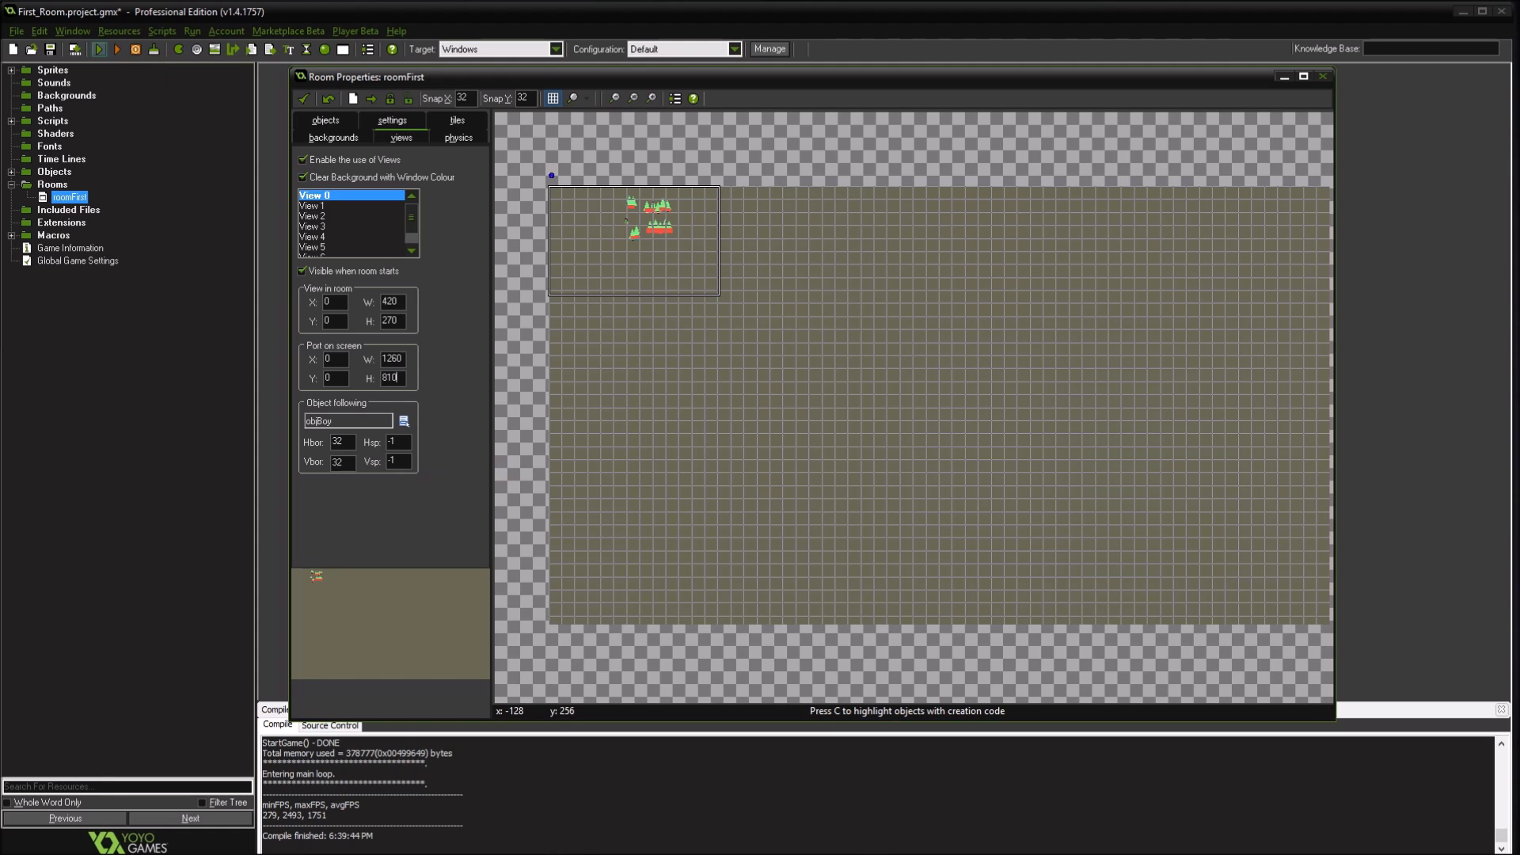
# Run the game, walk the boy towards the view's right edge to test the following camera, and close the game
pyautogui.click(99, 49)
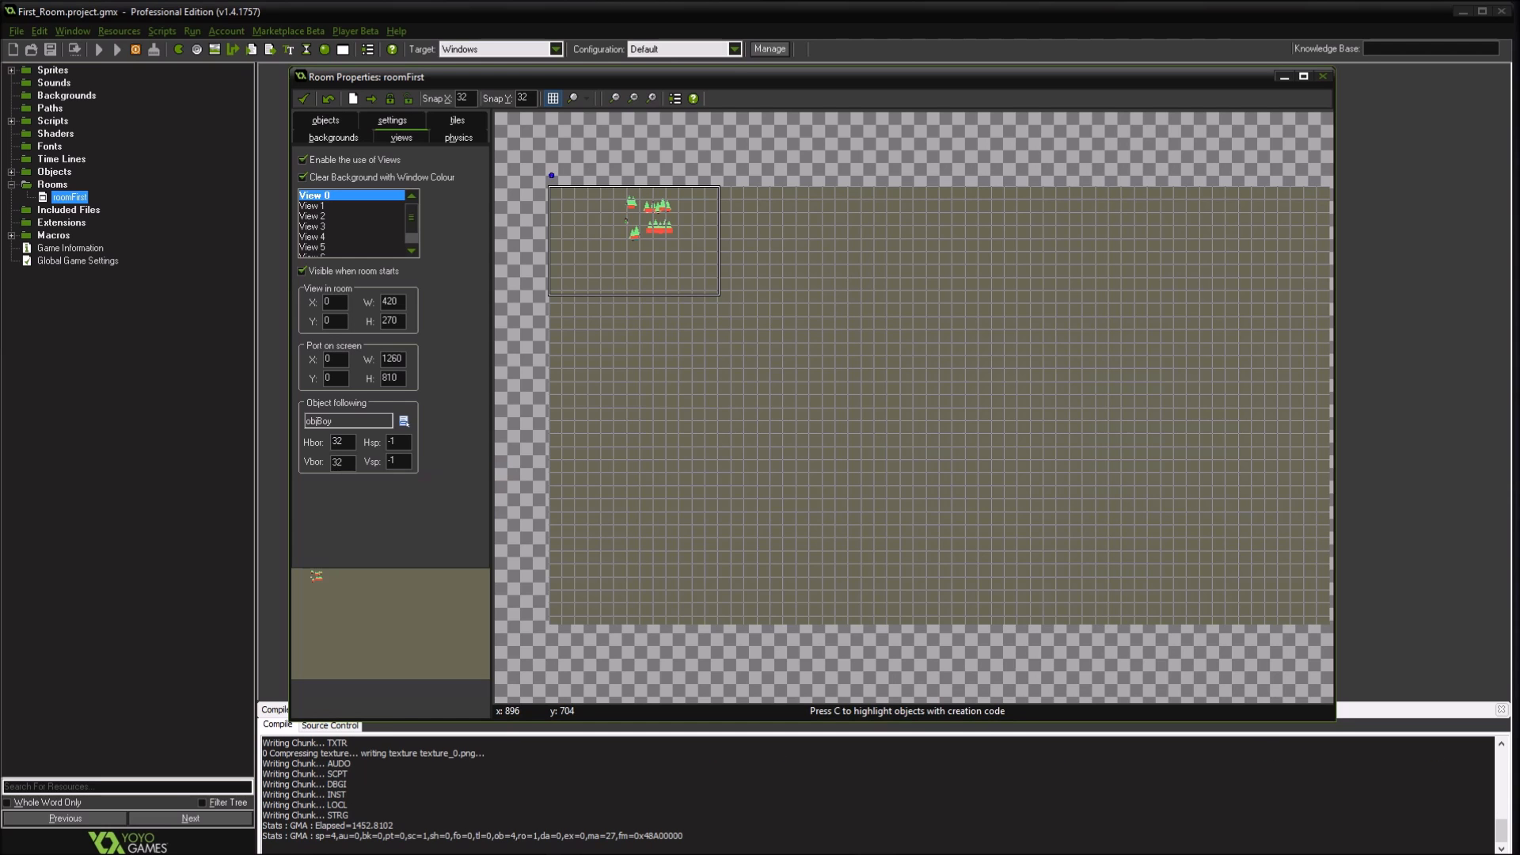
pyautogui.press('Up')
pyautogui.press('Right')
pyautogui.press('Down')
pyautogui.press('Up')
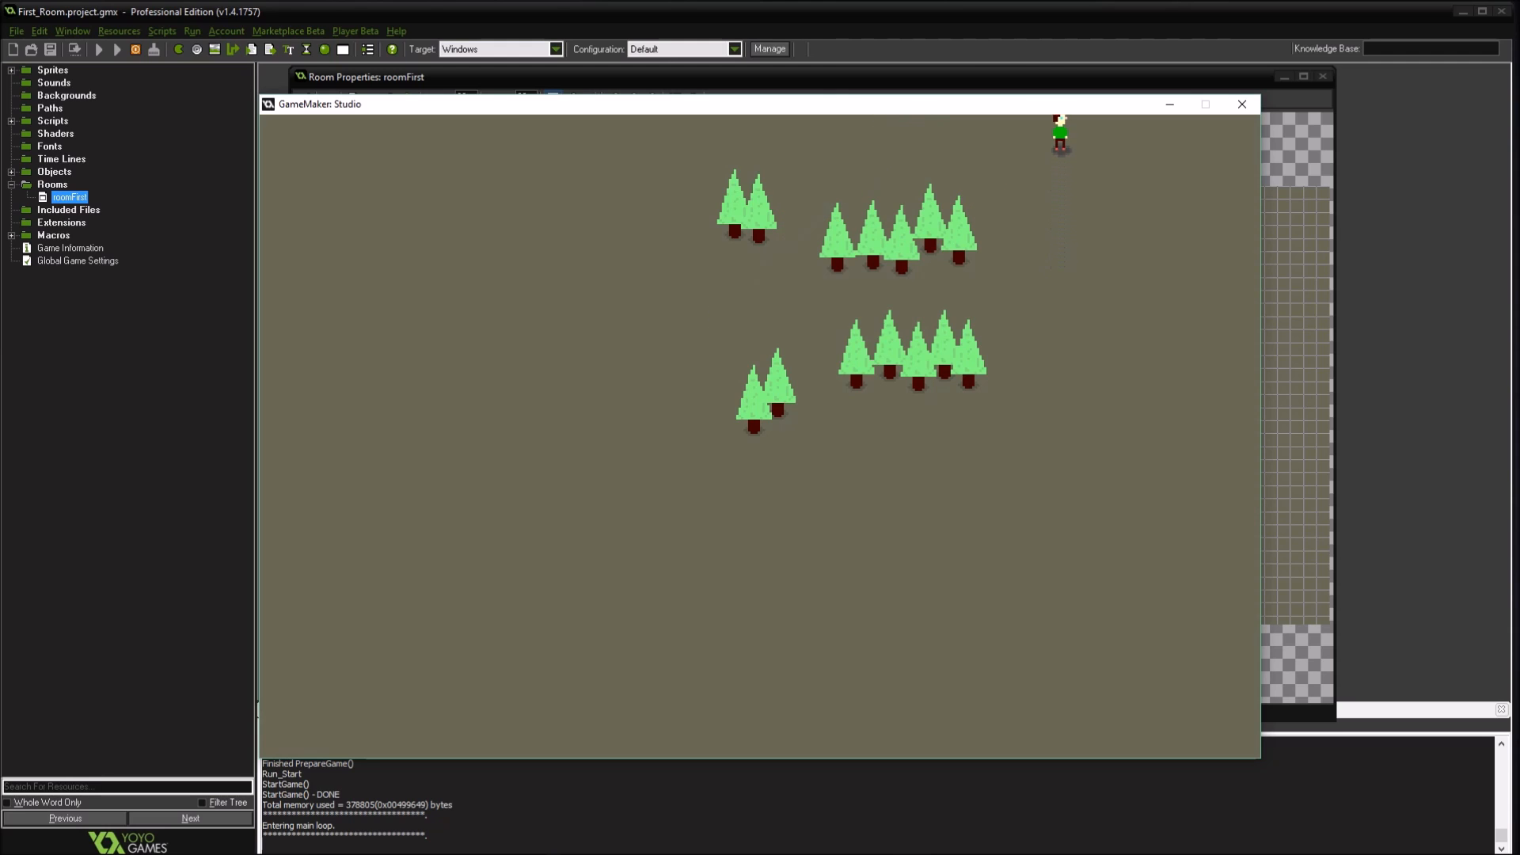
pyautogui.press('Down')
pyautogui.press('Up')
pyautogui.press('Right')
pyautogui.press('Down')
pyautogui.press('Left')
pyautogui.press('Right')
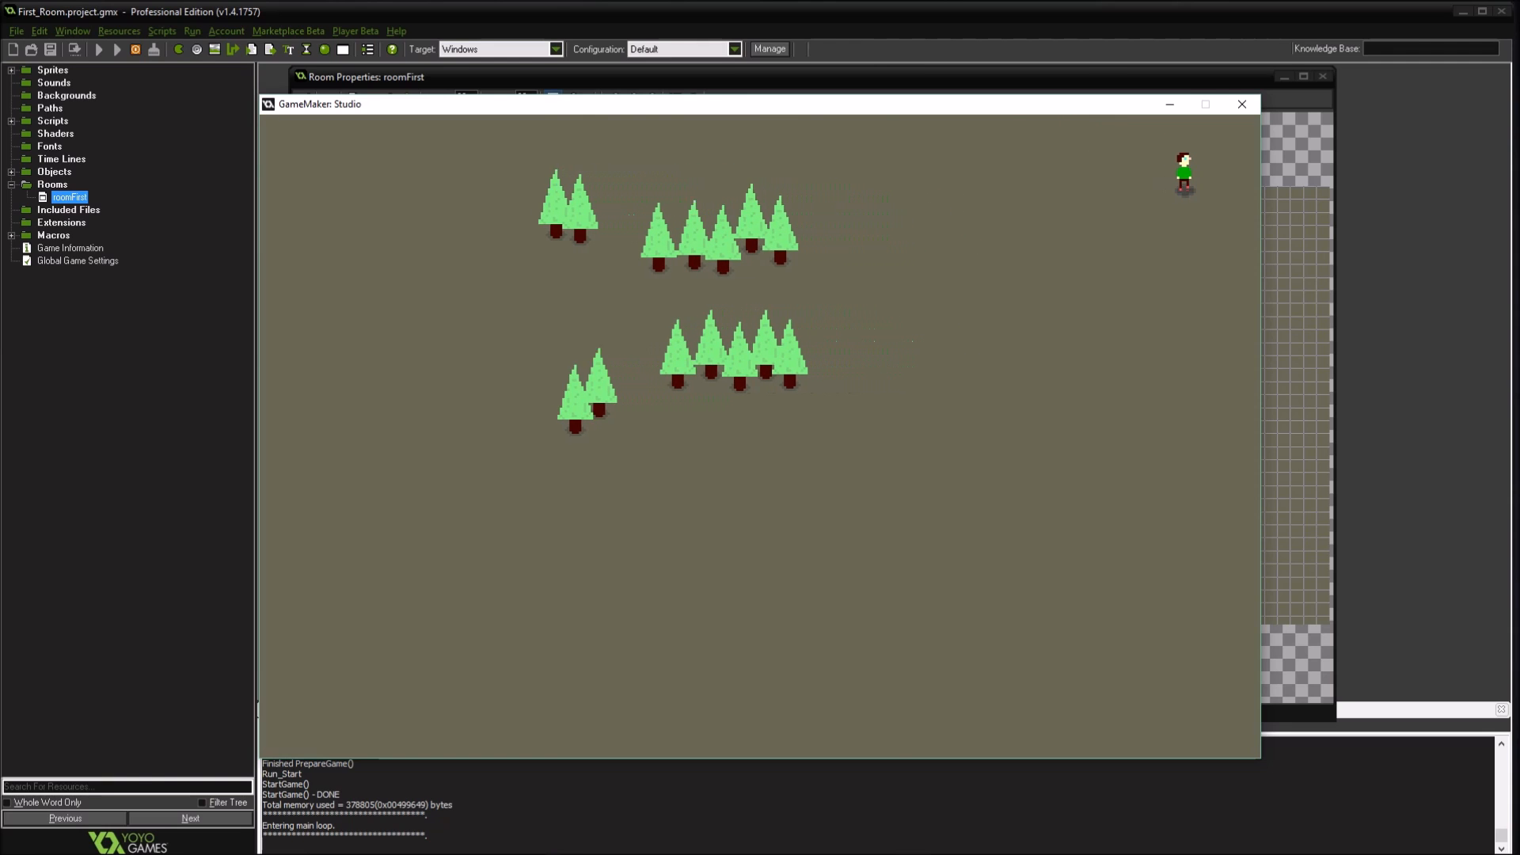
pyautogui.press('Right')
pyautogui.press('Down')
pyautogui.press('Left')
pyautogui.press('Down')
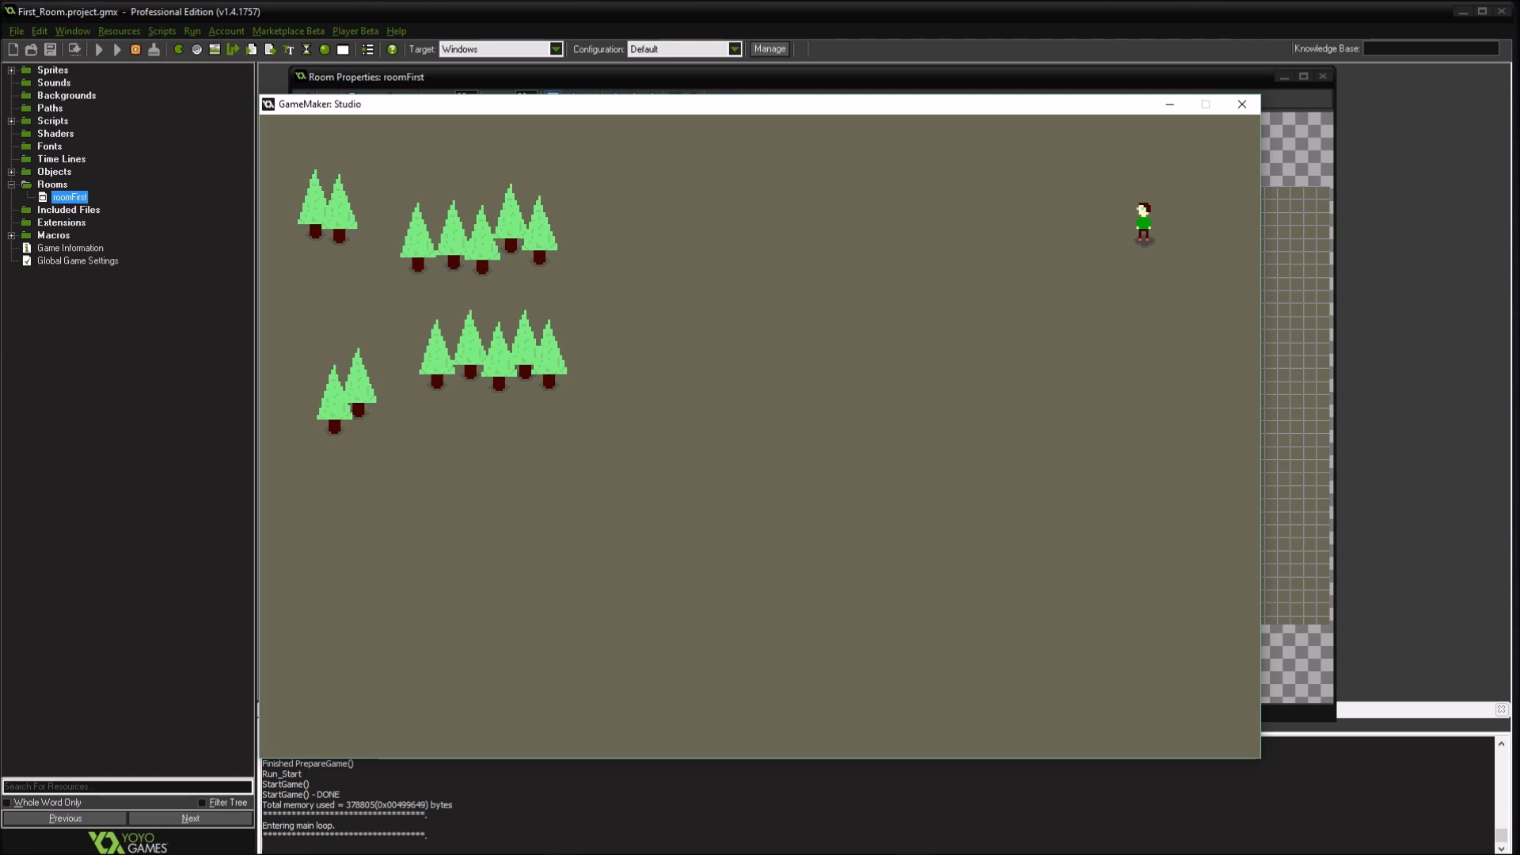
pyautogui.click(1242, 104)
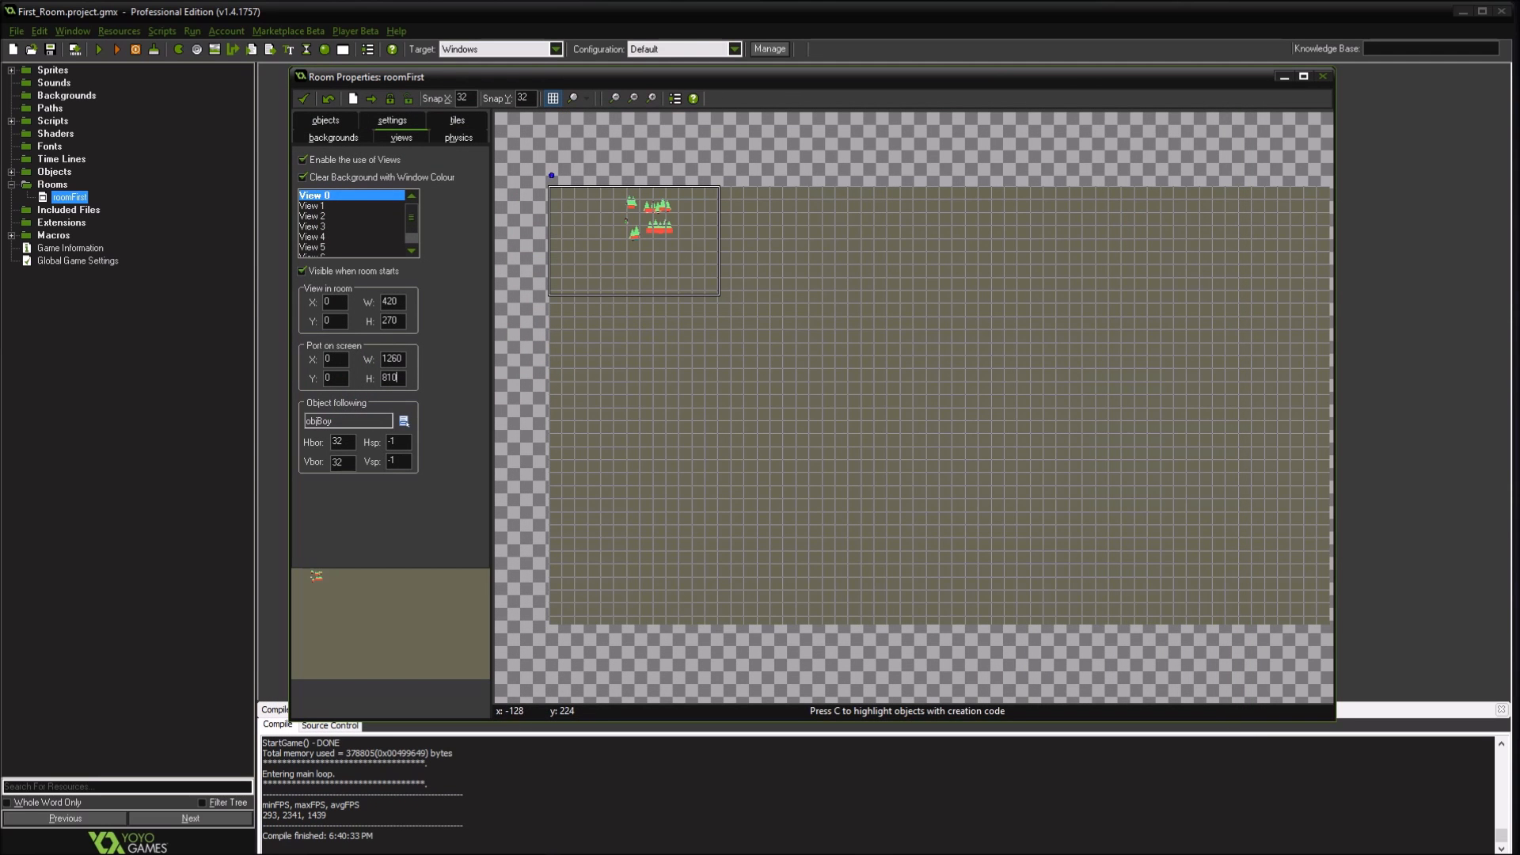
# Choose objTree as the object to add and place two stacked trees and a side-by-side pair beyond the existing groves in roomFirst
pyautogui.click(326, 120)
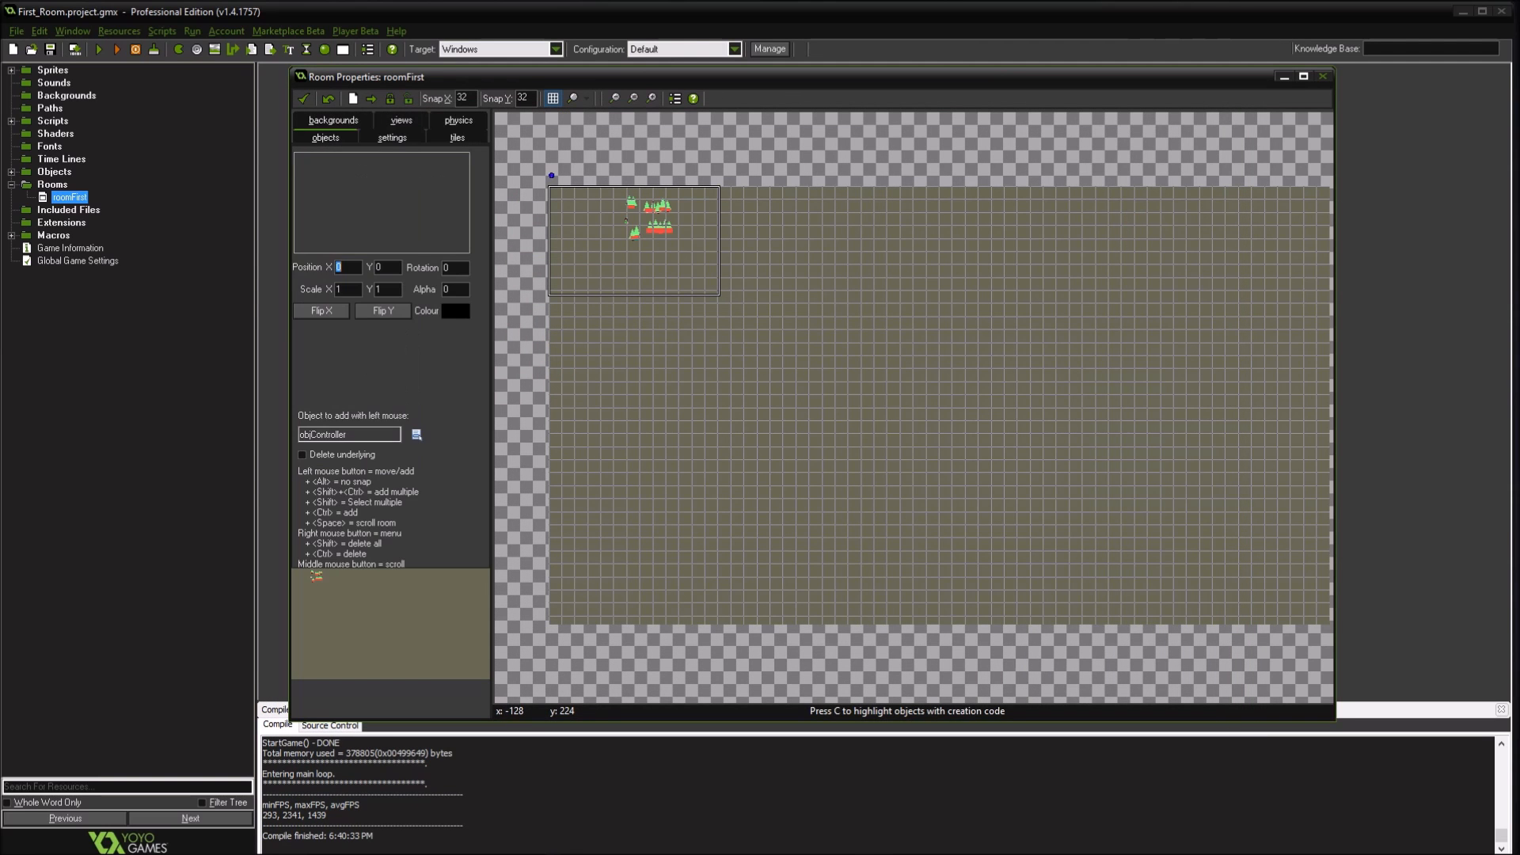
pyautogui.click(416, 434)
pyautogui.click(463, 484)
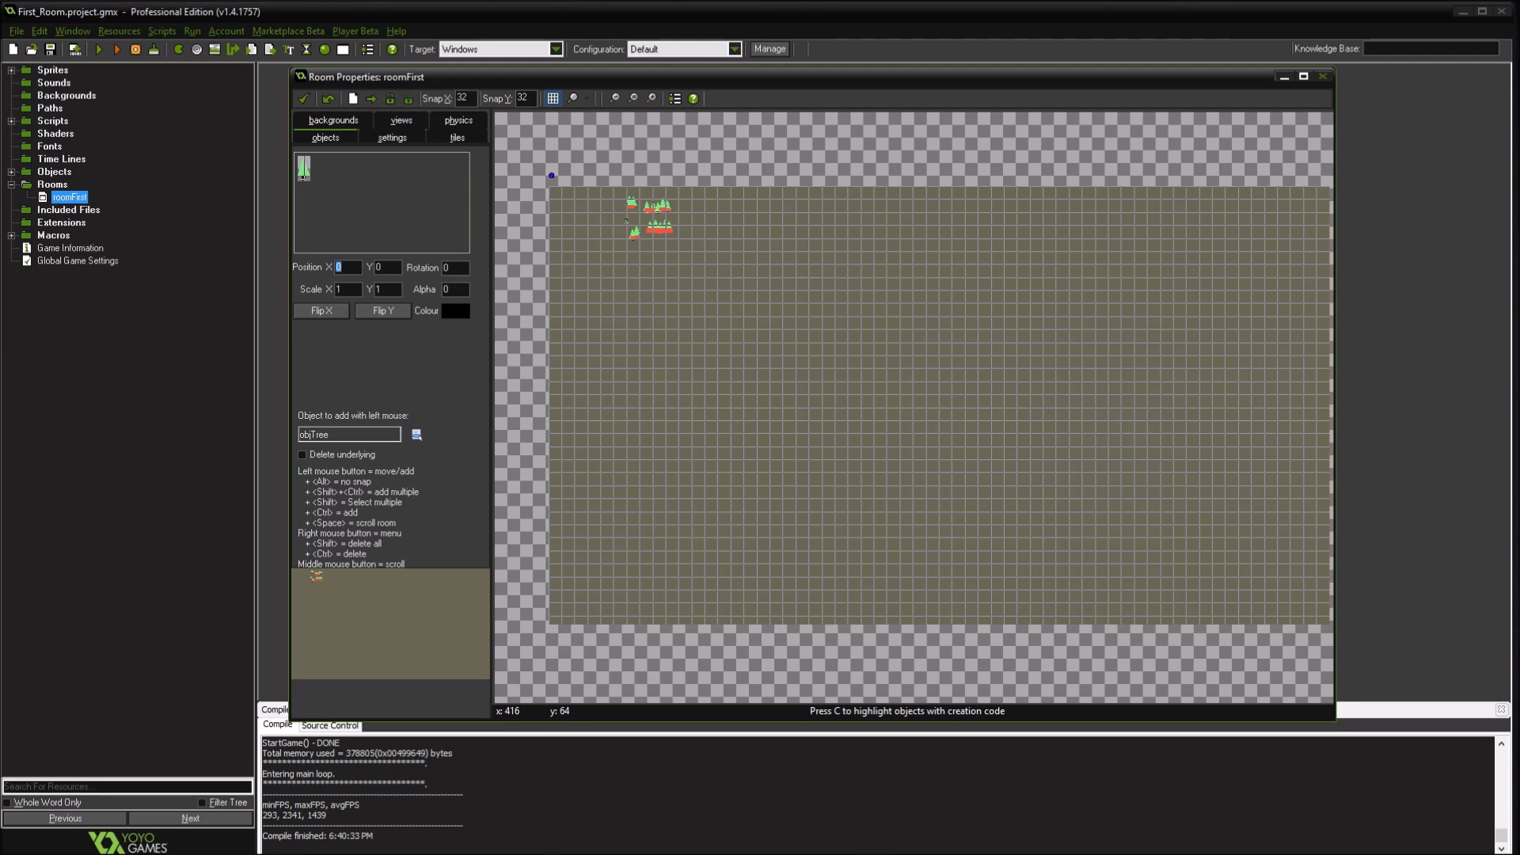
pyautogui.click(756, 212)
pyautogui.scroll(5, 756, 253)
pyautogui.moveTo(757, 238); pyautogui.dragTo(891, 438, button='middle')
pyautogui.click(816, 407)
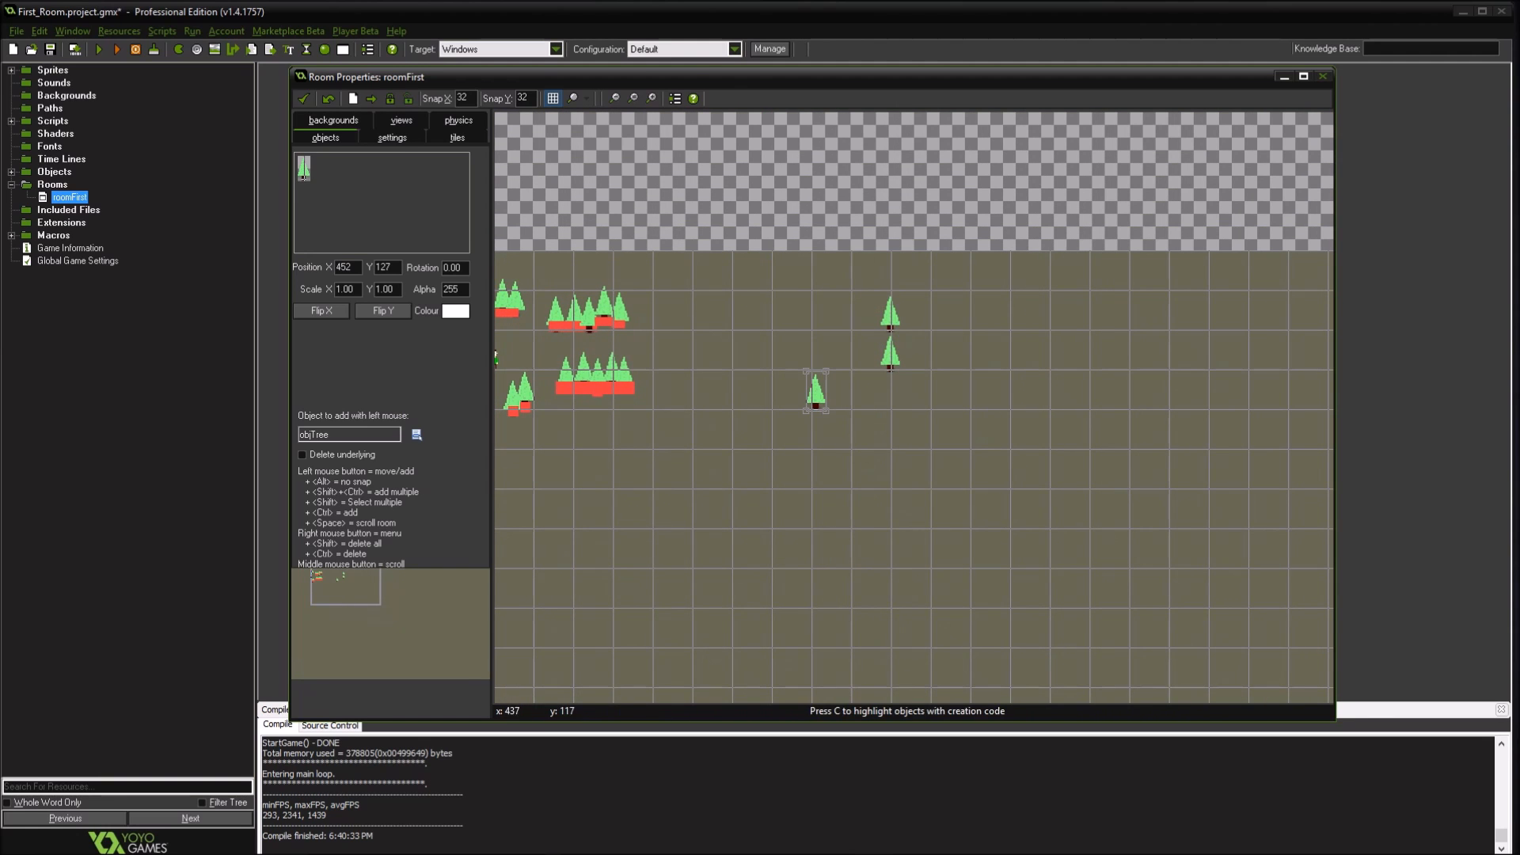
pyautogui.click(804, 403)
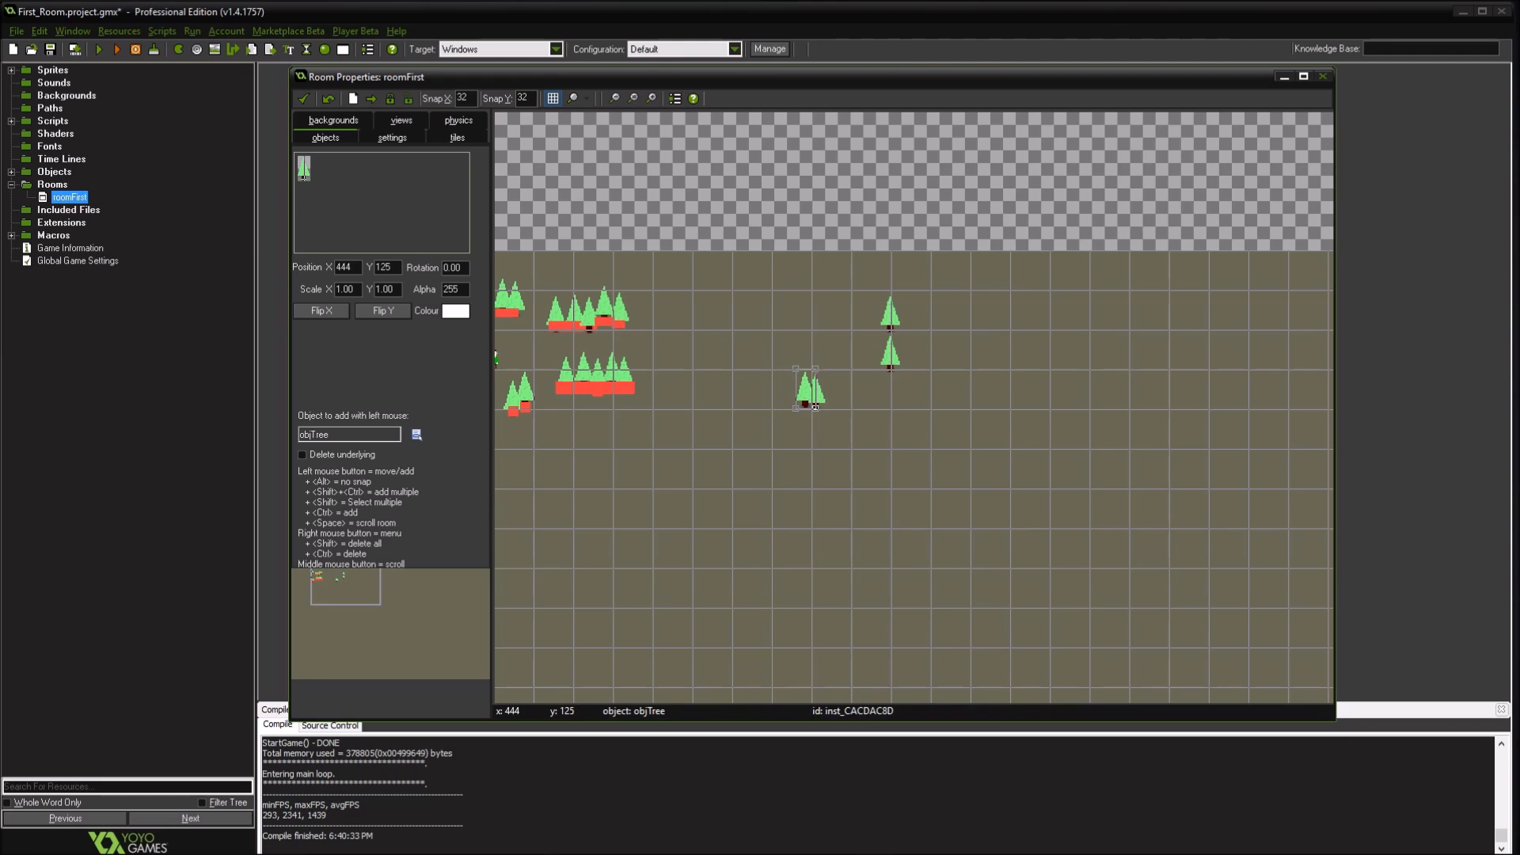
# Place a third tree beside the stacked two and a cluster of three off-grid trees in the open area below the pair
pyautogui.click(909, 365)
pyautogui.keyDown('alt'); pyautogui.moveTo(908, 348); pyautogui.dragTo(895, 336); pyautogui.keyUp('alt')
pyautogui.keyDown('alt'); pyautogui.moveTo(731, 479); pyautogui.dragTo(751, 505); pyautogui.keyUp('alt')
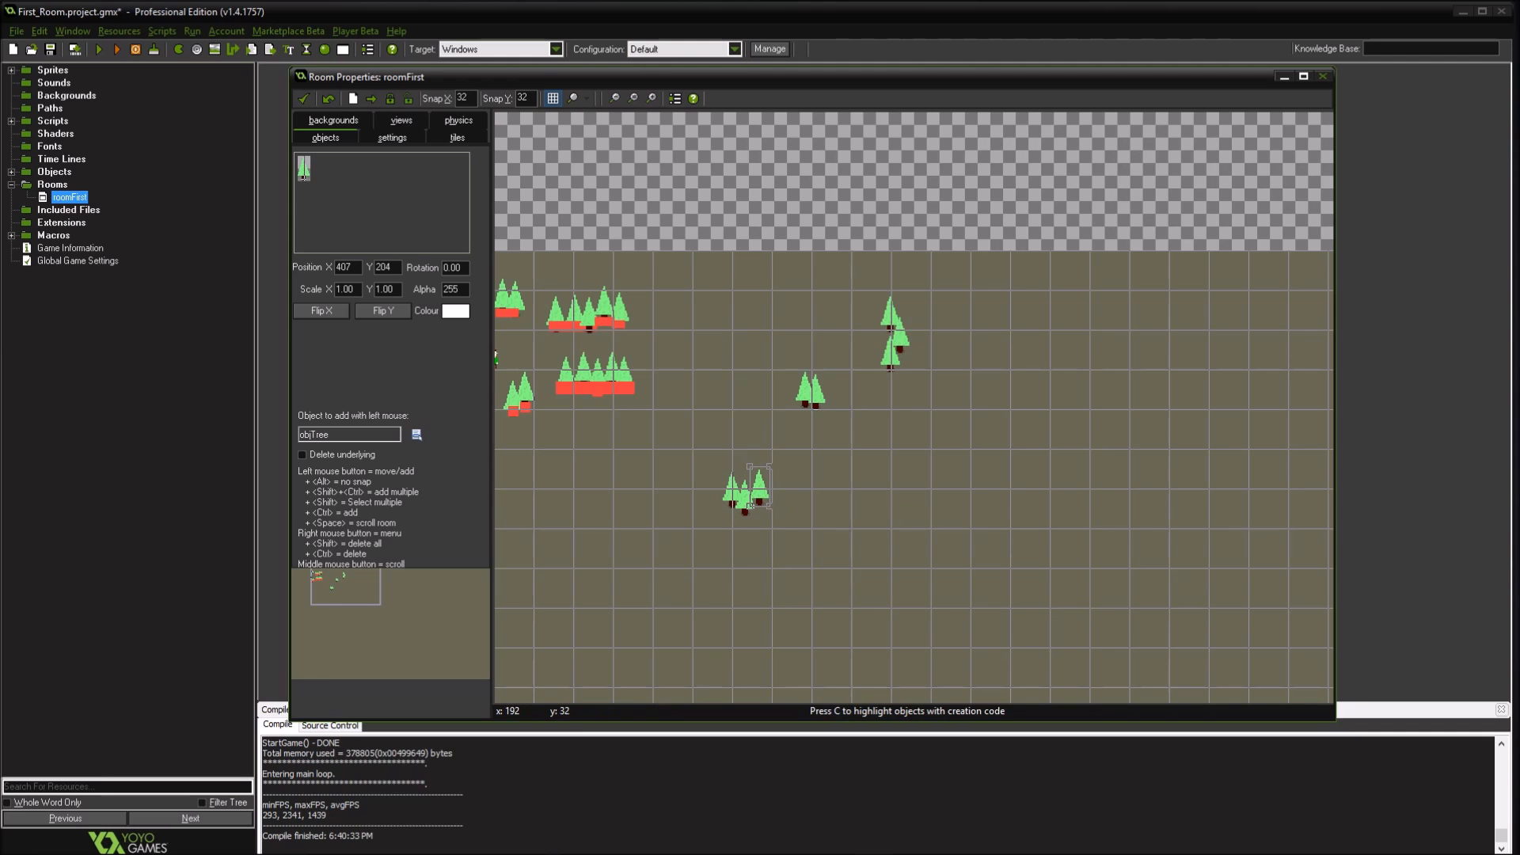
# Run the game, walk the boy across the room past the new trees in all directions to test the following view, and close the game
pyautogui.press('F5')
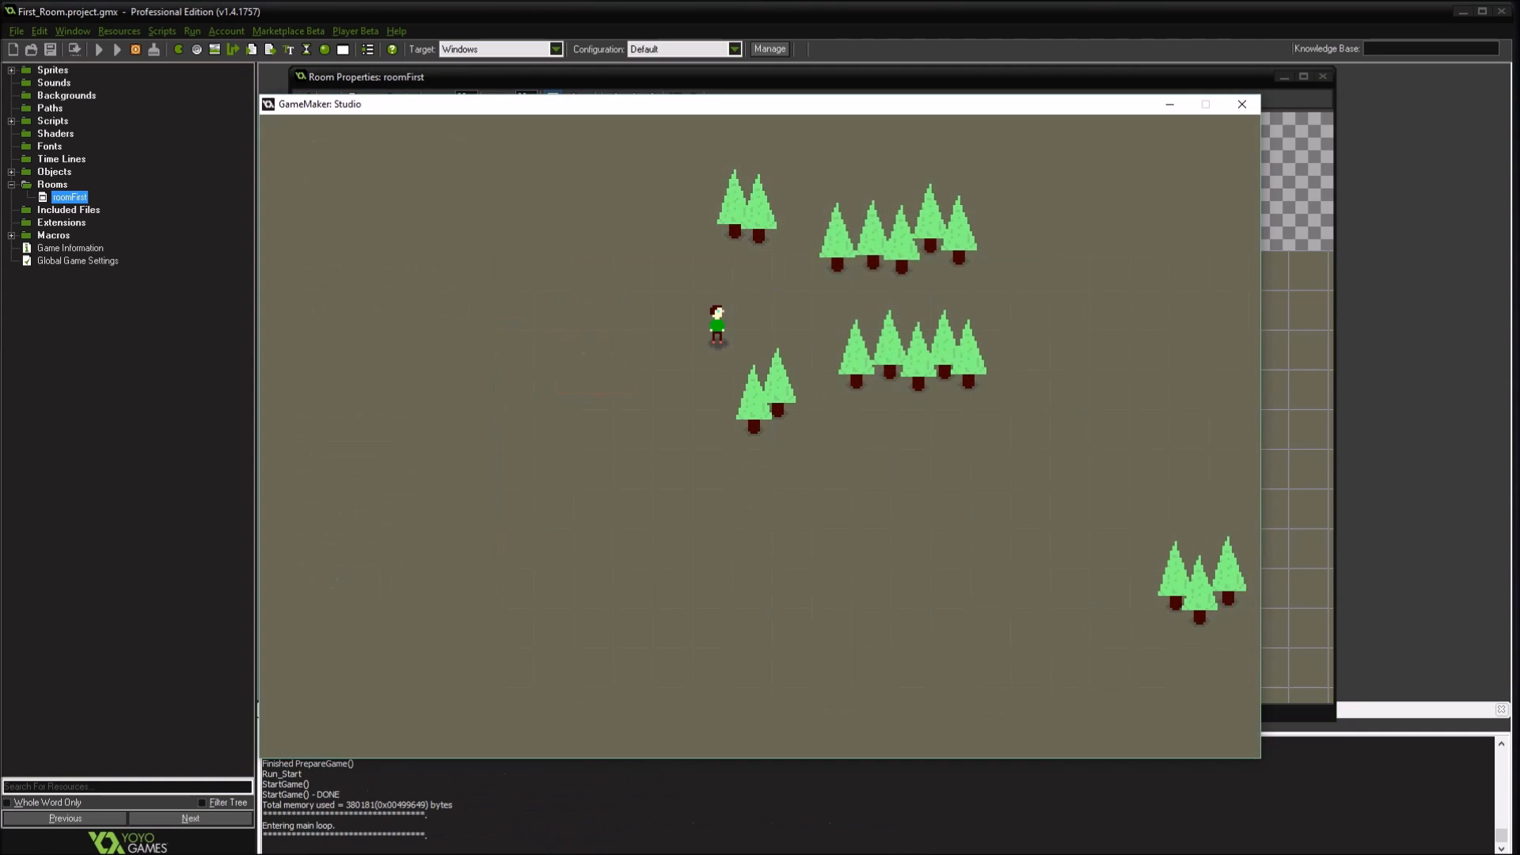
pyautogui.press('Right')
pyautogui.press('Up')
pyautogui.press('Down')
pyautogui.press('Right')
pyautogui.press('Down')
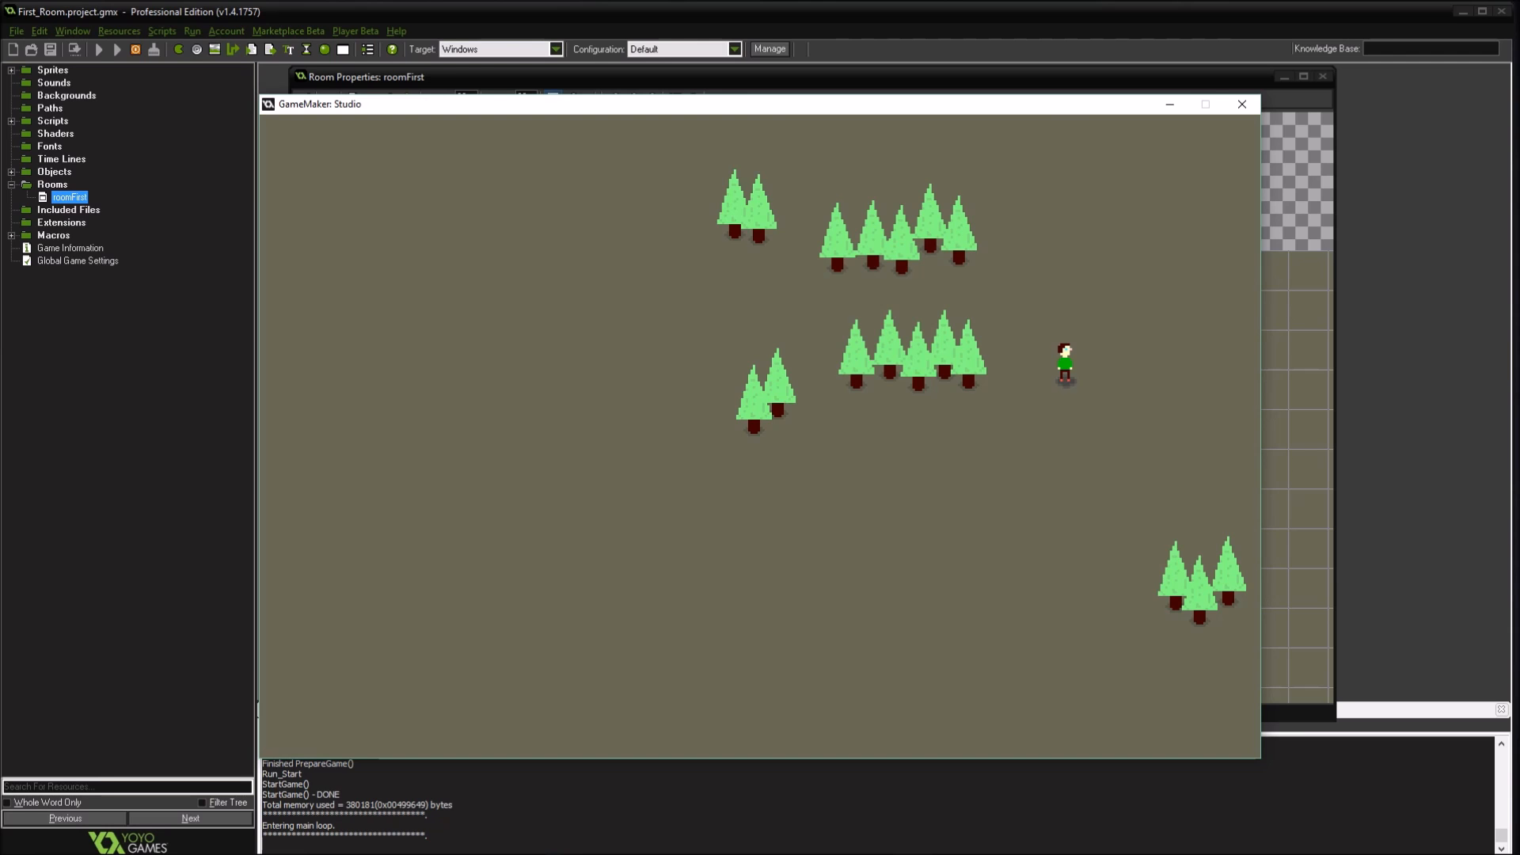
pyautogui.press('Right')
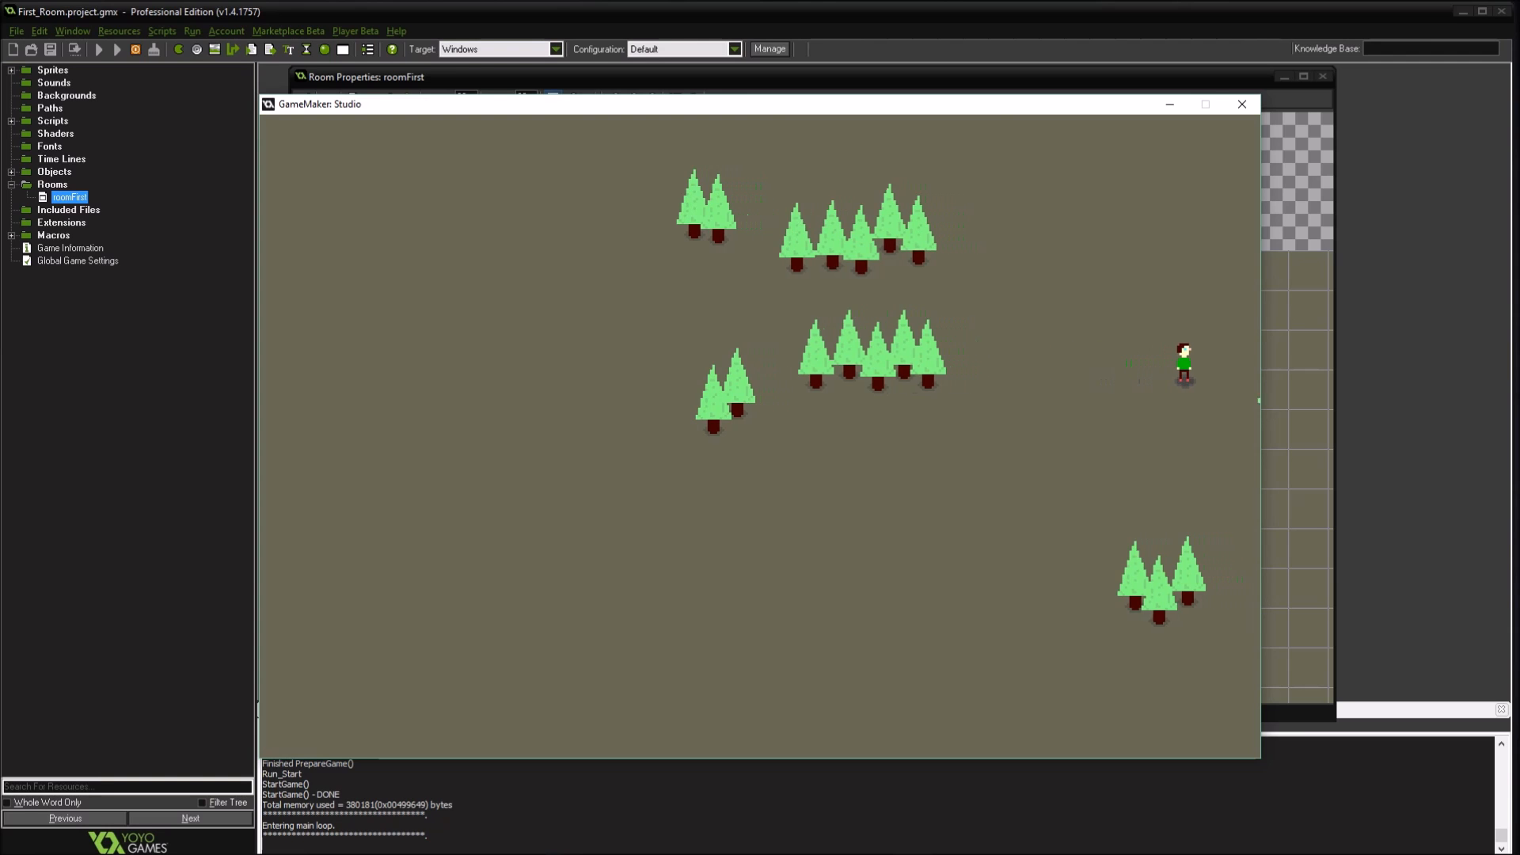
pyautogui.press('Right')
pyautogui.press('Up')
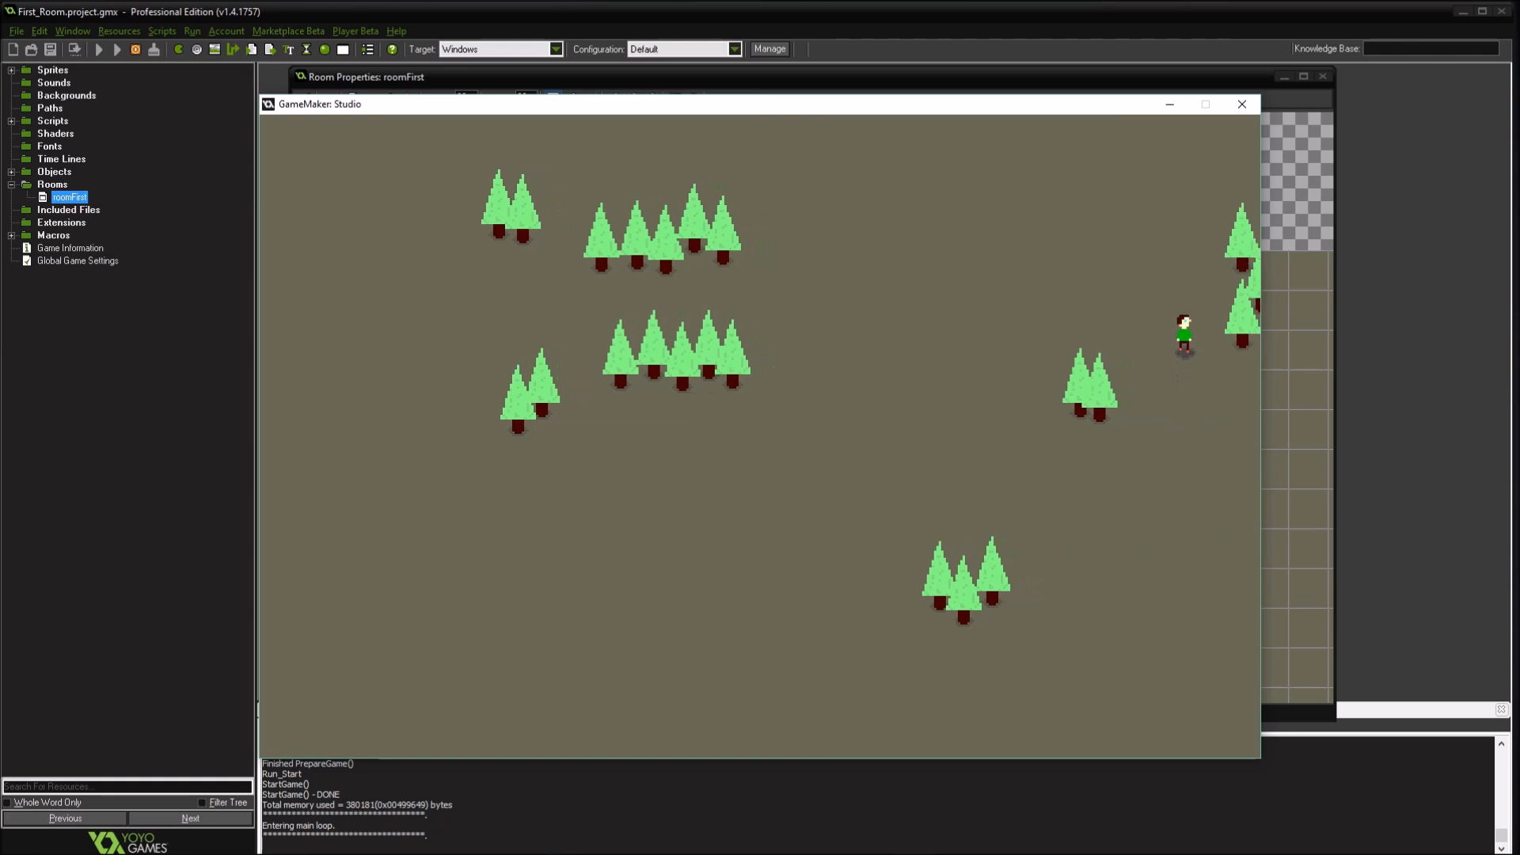
pyautogui.press('Down')
pyautogui.press('Left')
pyautogui.press('Up')
pyautogui.press('Left')
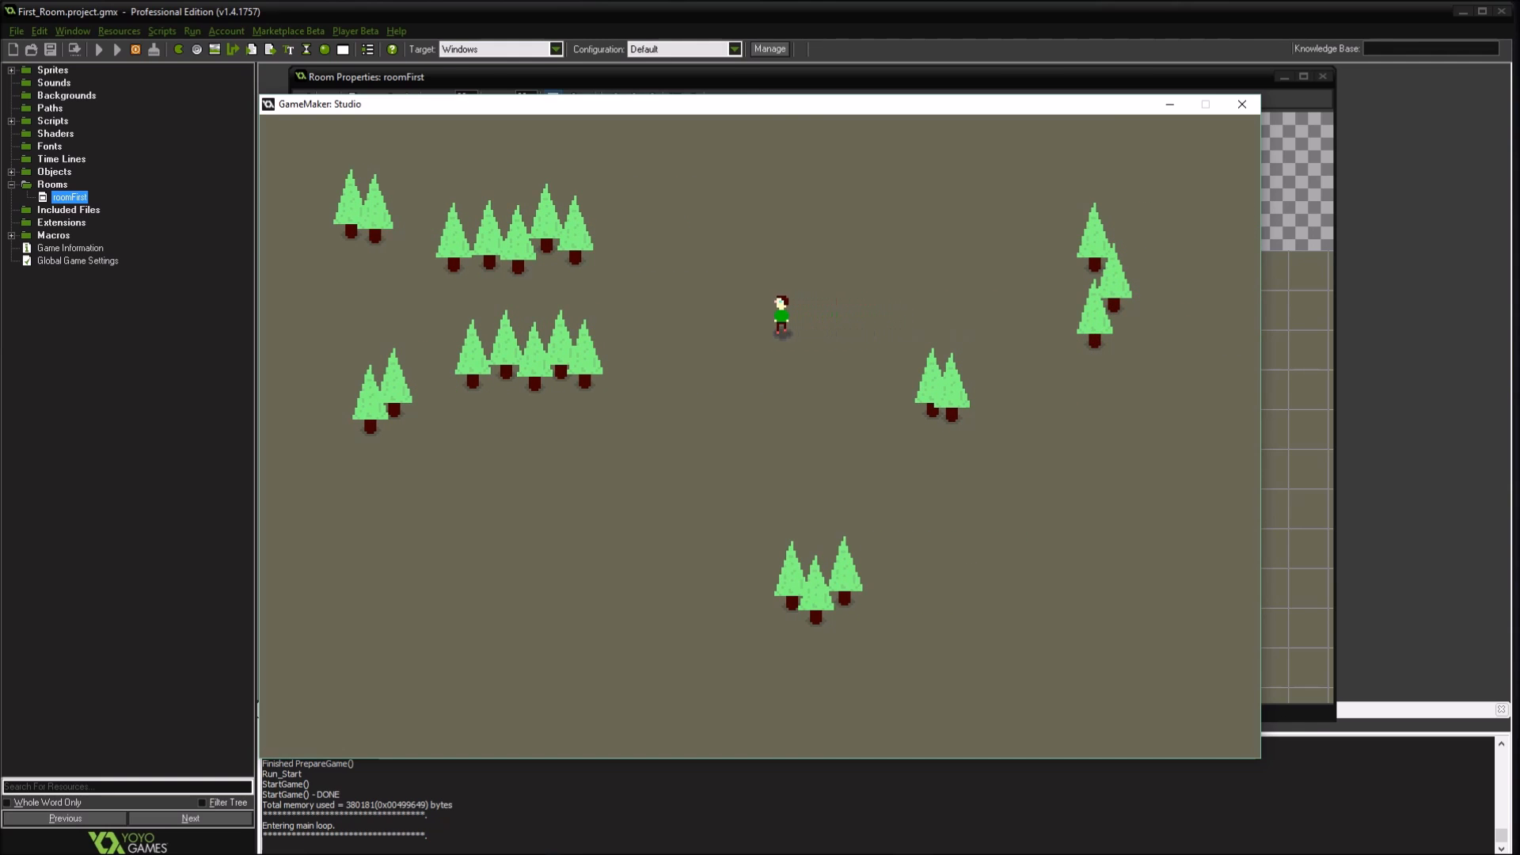
pyautogui.press('Left')
pyautogui.press('Left')
pyautogui.press('Down')
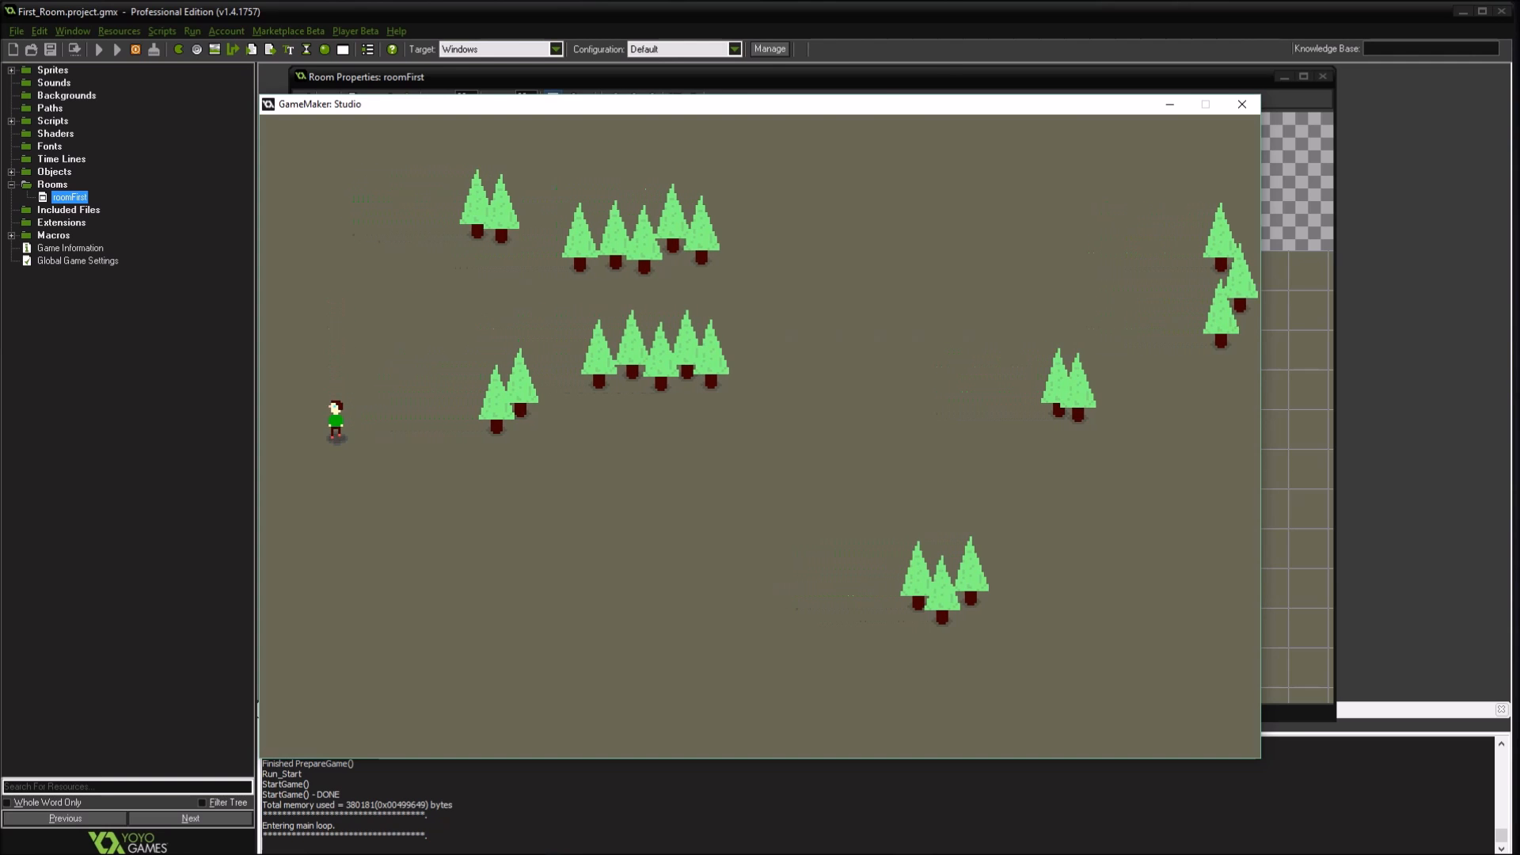
pyautogui.press('Right')
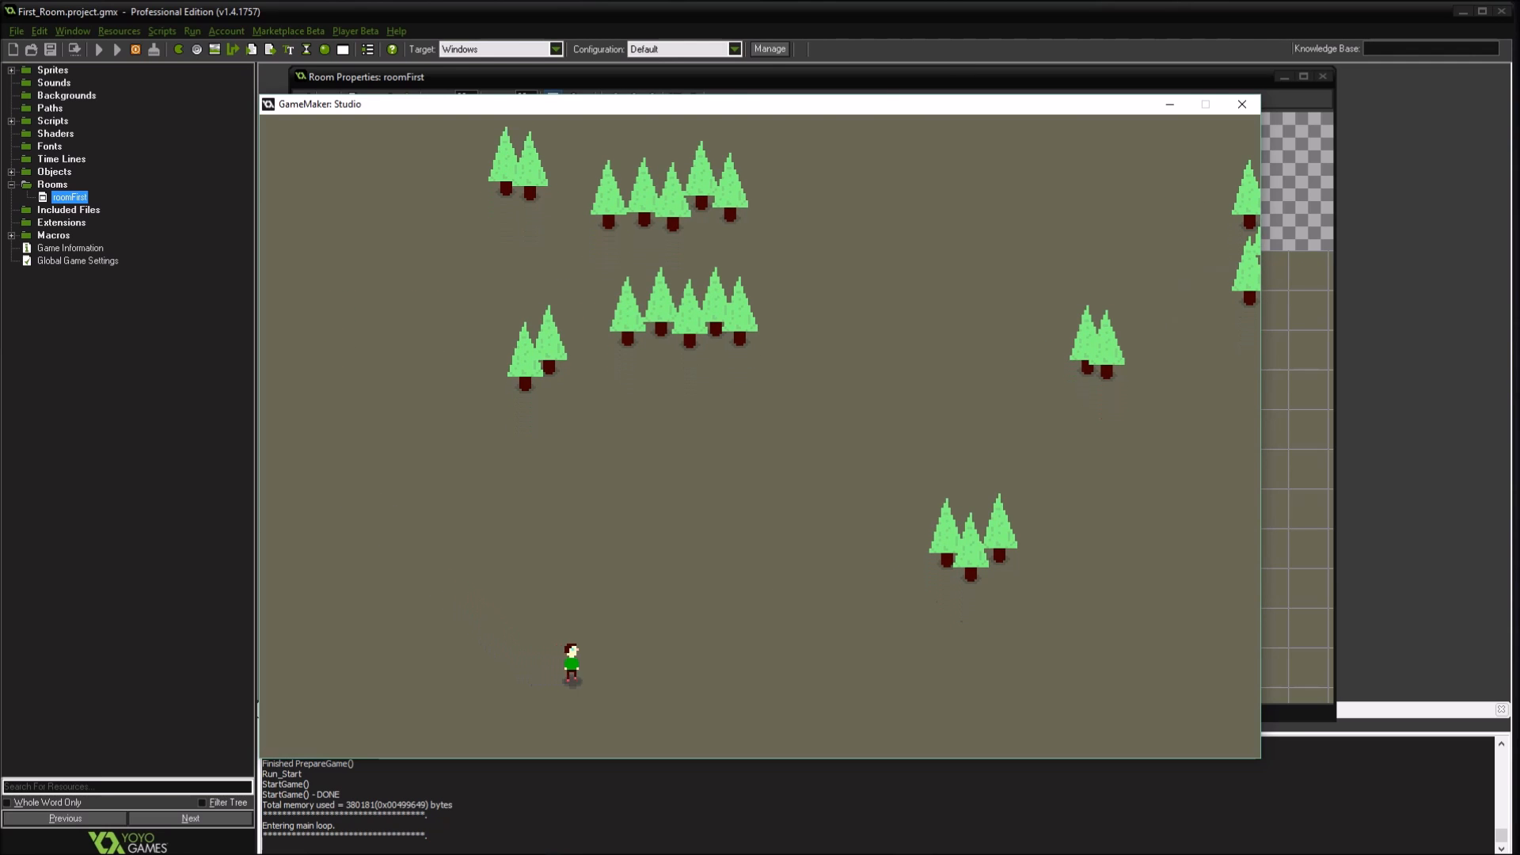
pyautogui.press('Up')
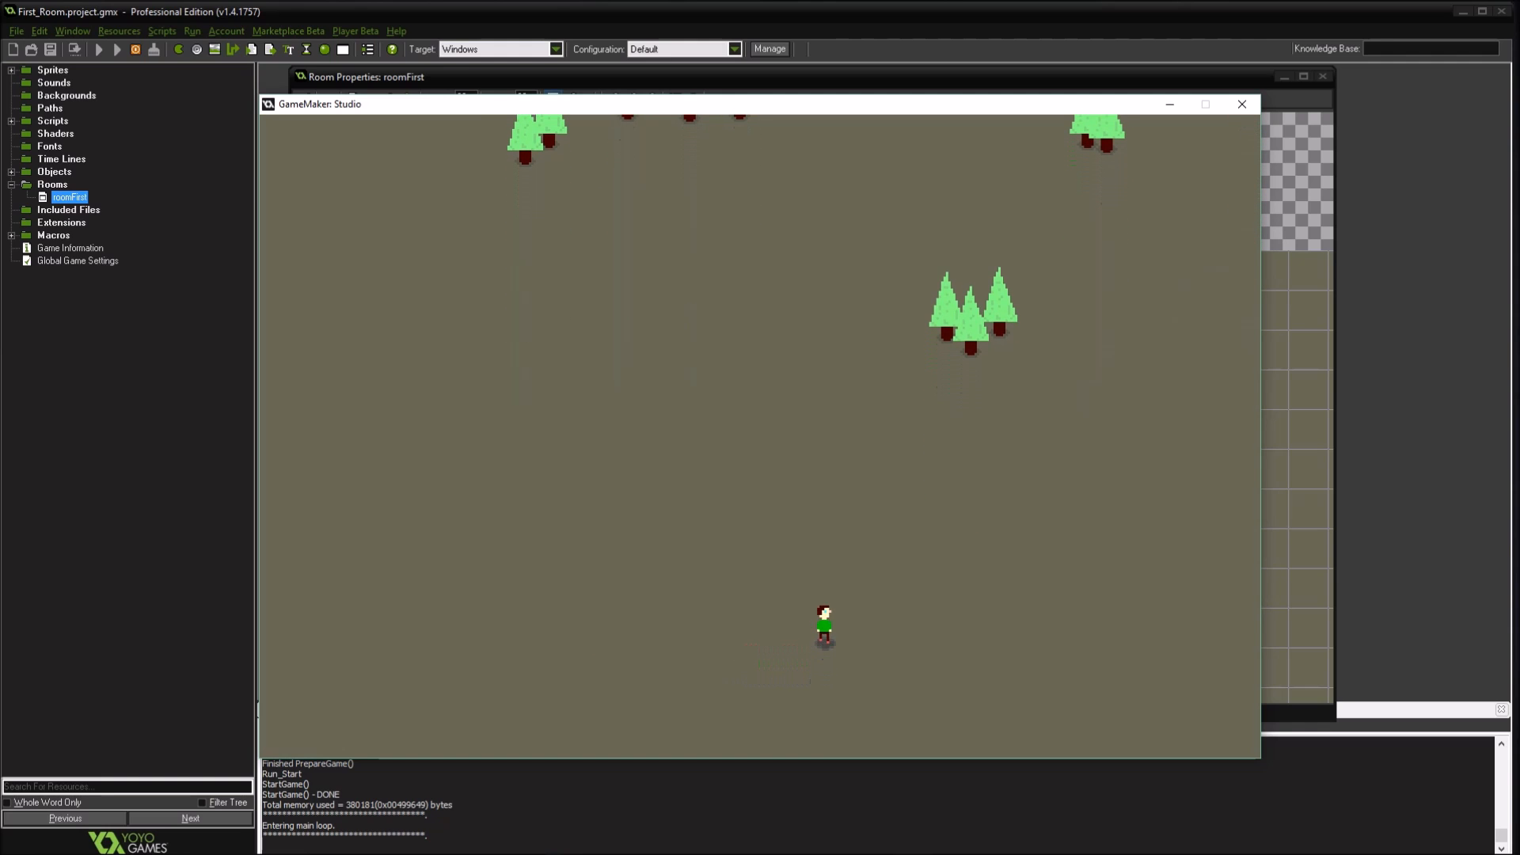
pyautogui.press('Left')
pyautogui.press('Right')
pyautogui.press('Up')
pyautogui.press('Right')
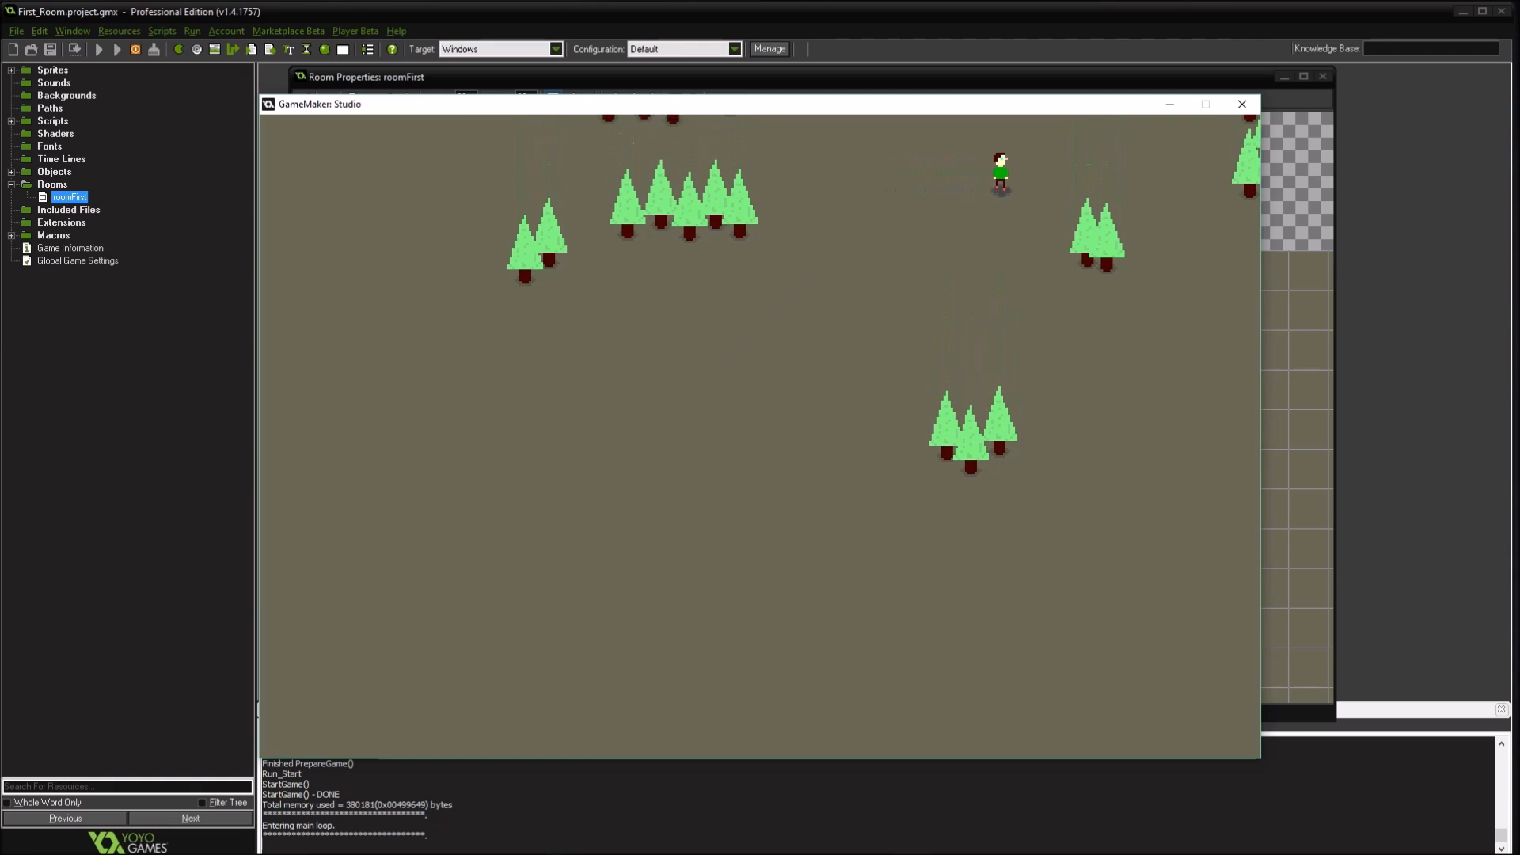
pyautogui.press('Right')
pyautogui.press('Up')
pyautogui.press('Left')
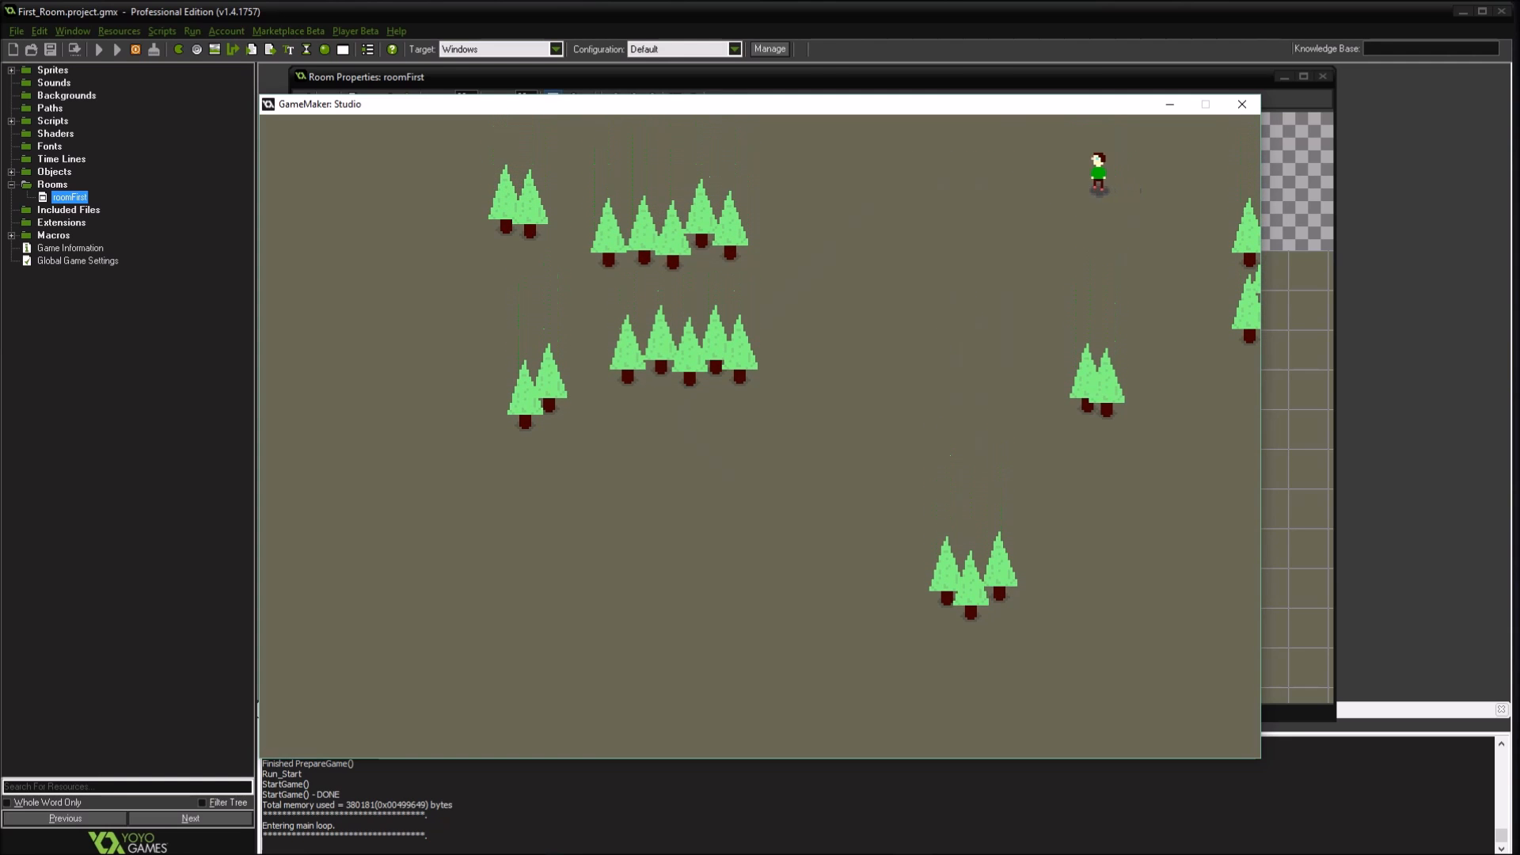
pyautogui.press('Down')
pyautogui.press('Left')
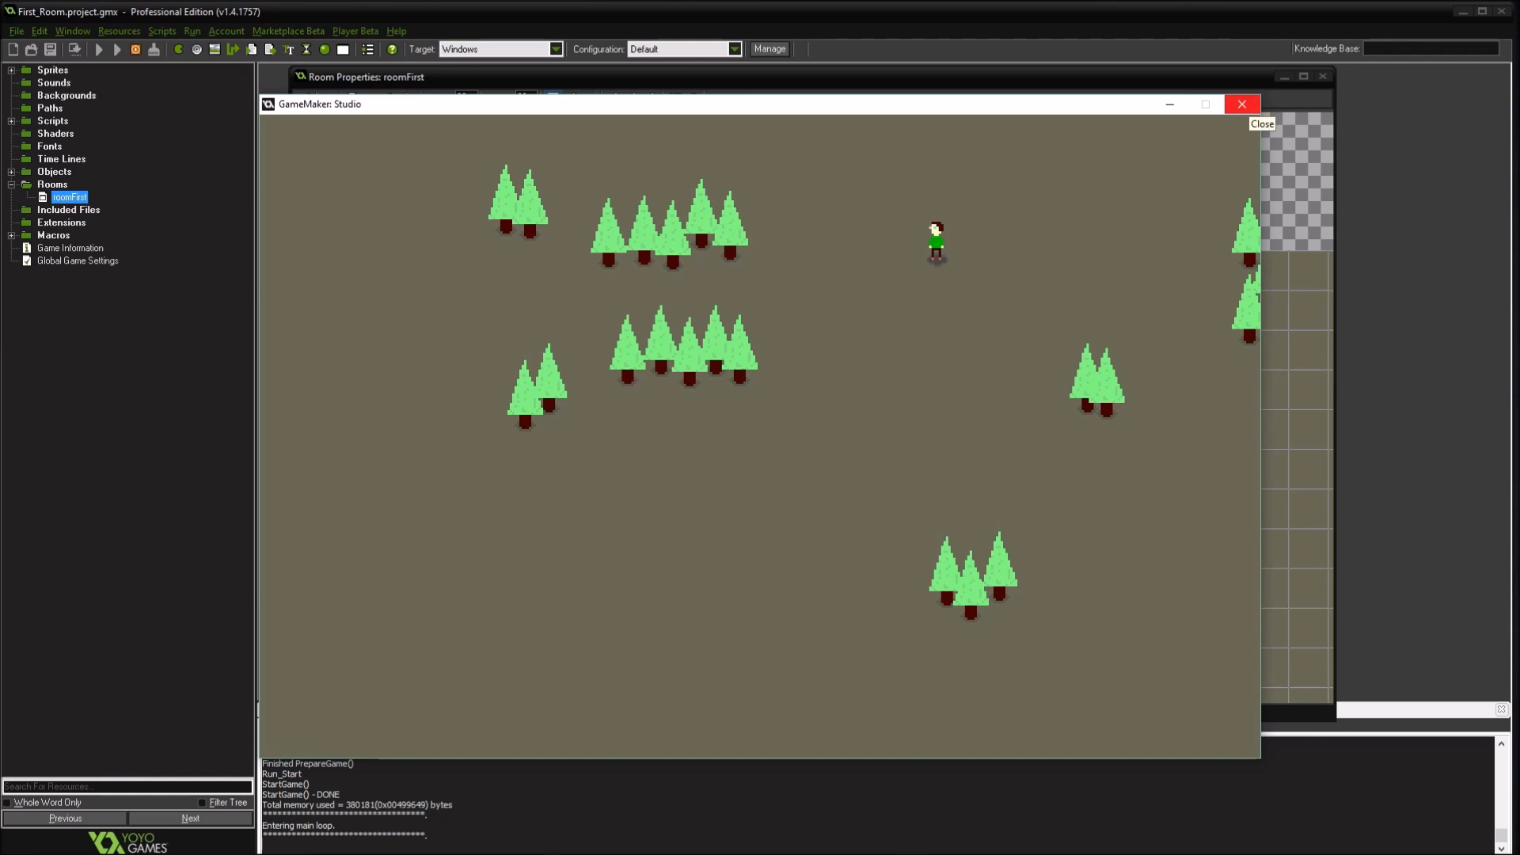
pyautogui.click(1242, 103)
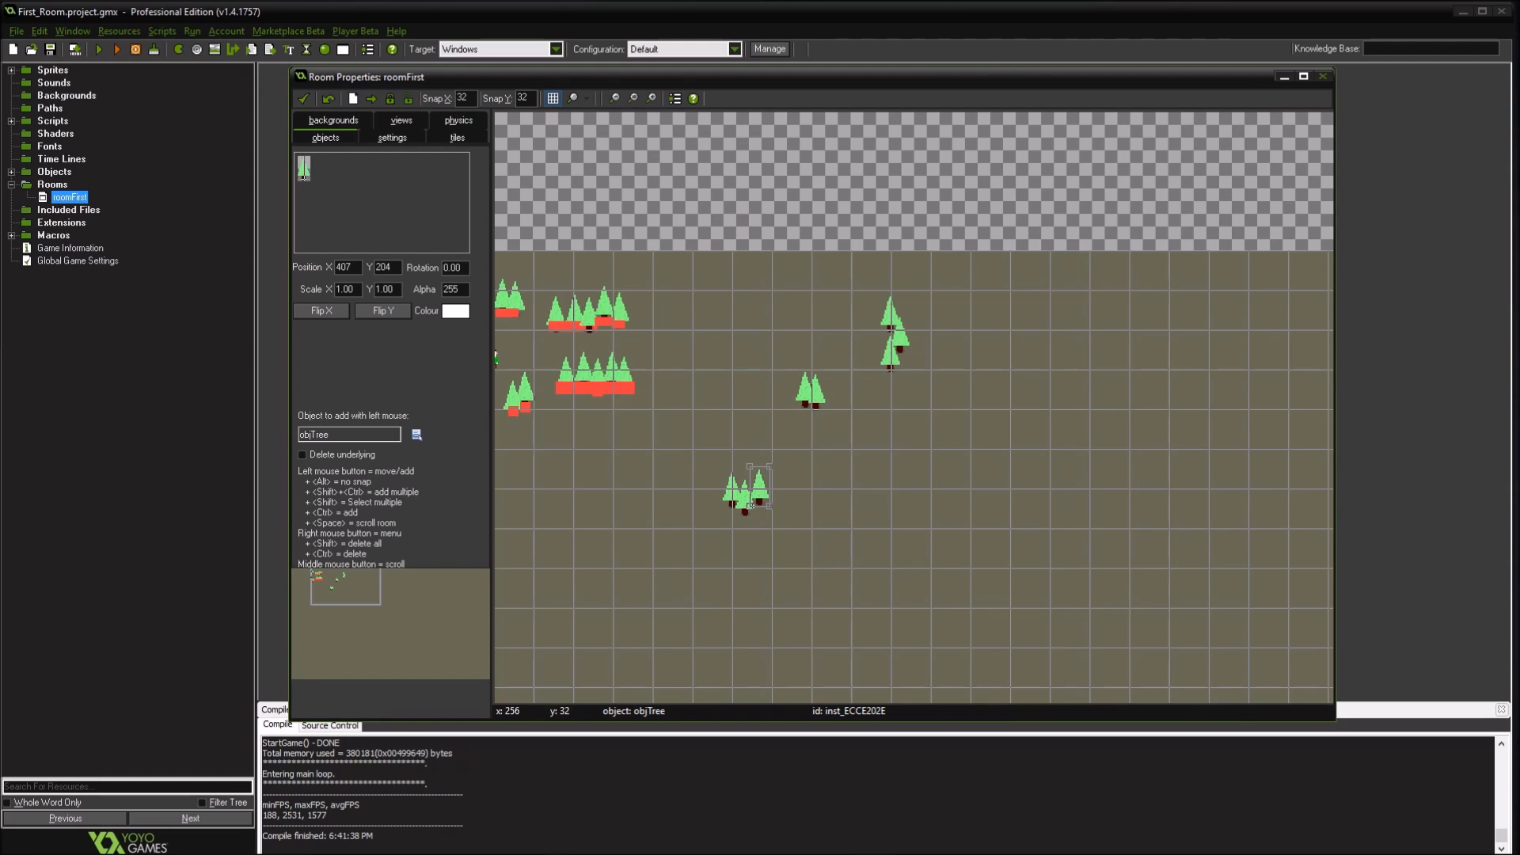
# Run the game again, walk the boy around near the starting trees to examine his movement, and close the game window
pyautogui.click(98, 49)
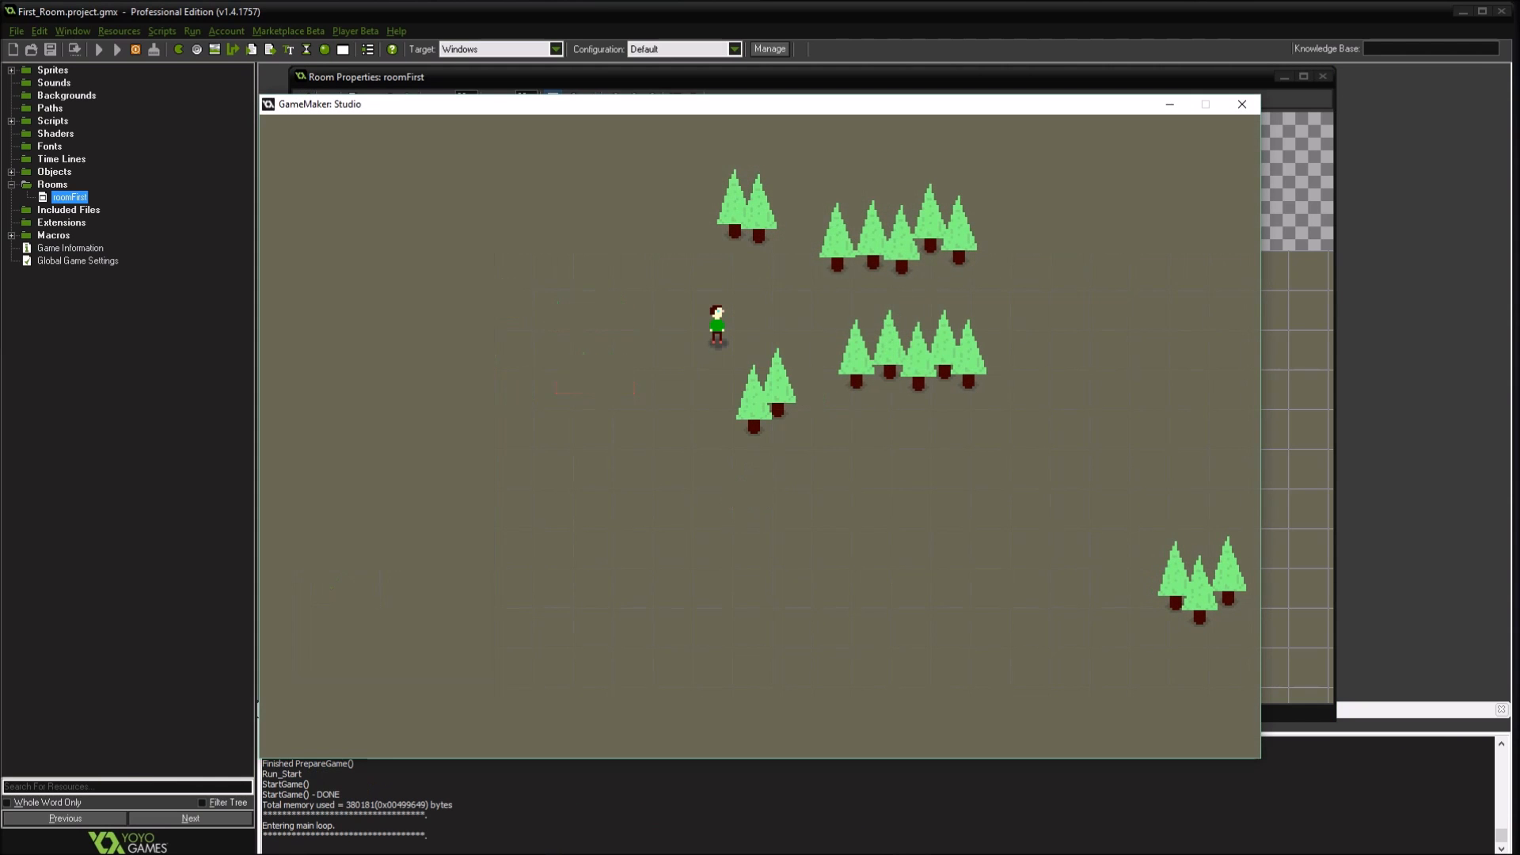
pyautogui.press('Down')
pyautogui.press('Left')
pyautogui.press('Right')
pyautogui.press('Down')
pyautogui.press('Right')
pyautogui.press('Down')
pyautogui.press('Right')
pyautogui.press('Left')
pyautogui.press('Up')
pyautogui.press('Right')
pyautogui.press('Down')
pyautogui.press('Right')
pyautogui.press('Up')
pyautogui.press('Down')
pyautogui.press('Left')
pyautogui.press('Down')
pyautogui.press('Left')
pyautogui.press('Up')
pyautogui.press('Right')
pyautogui.press('Down')
pyautogui.press('Left')
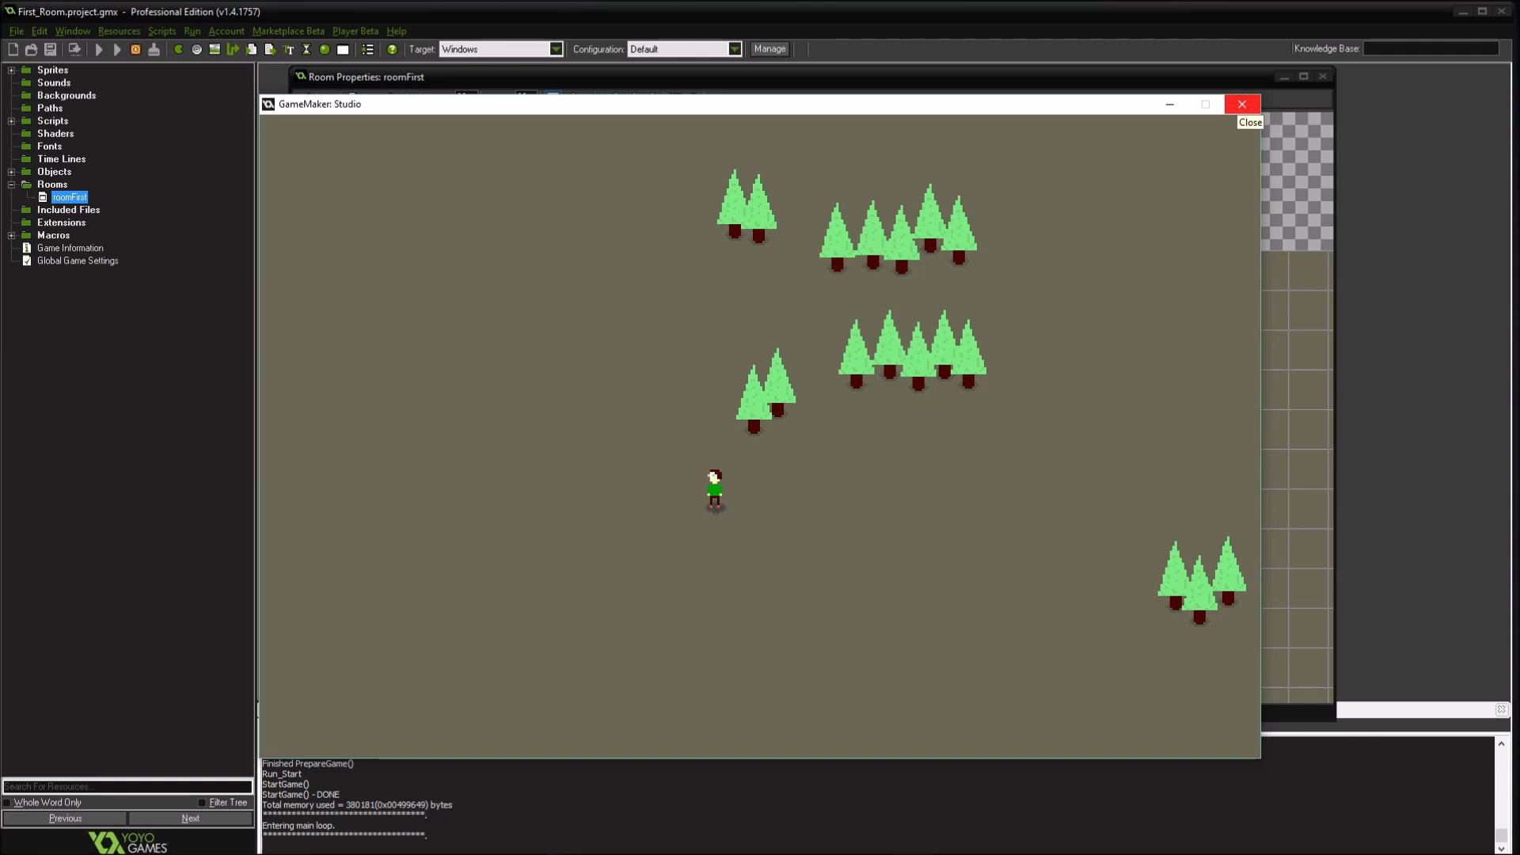
pyautogui.click(1241, 104)
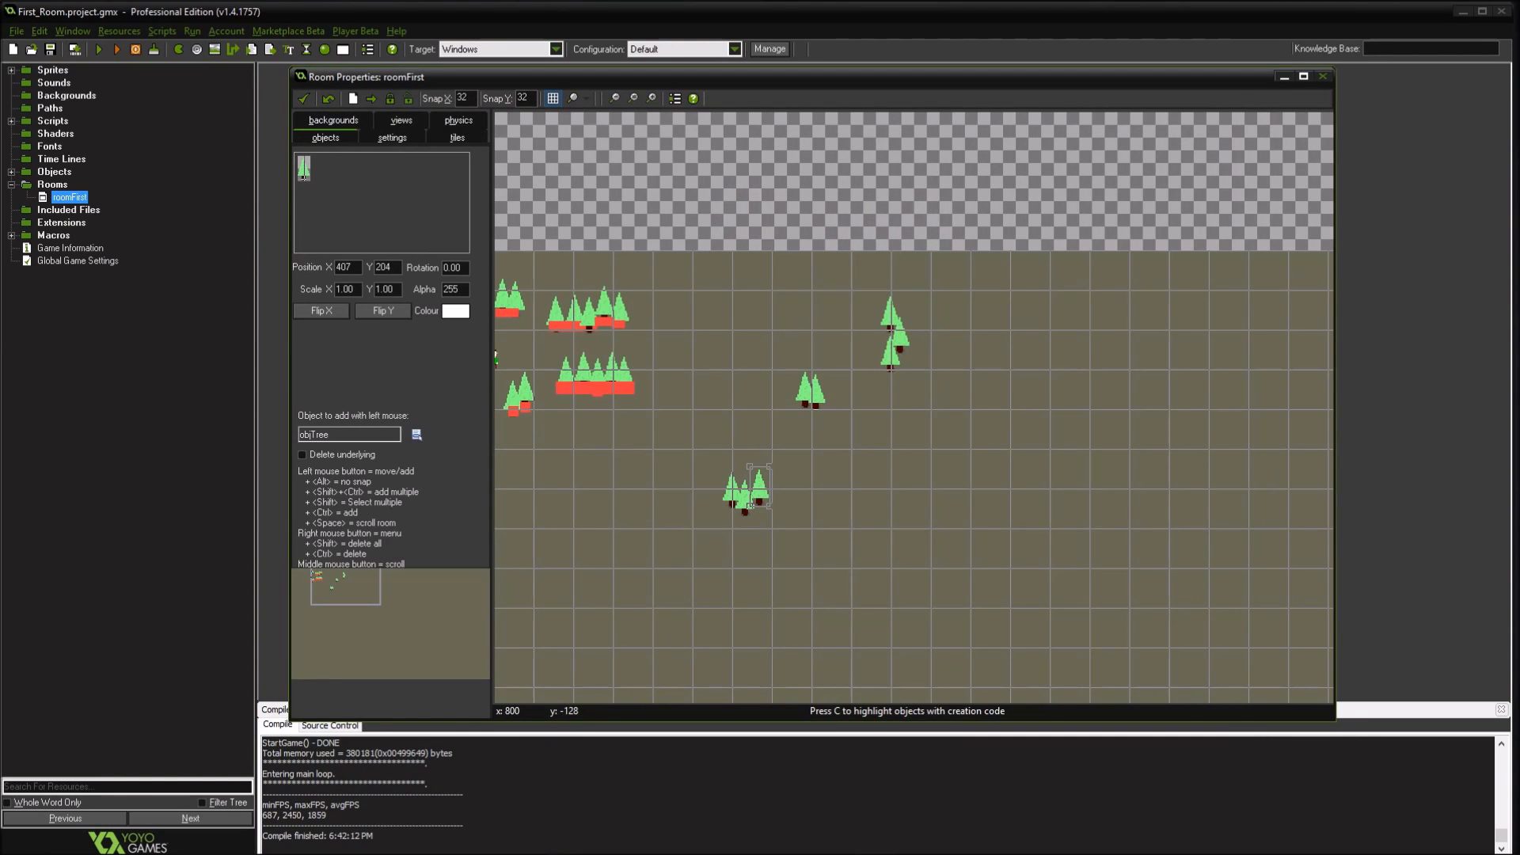
# Open the sprBoy sprite's properties to review them and close them again
pyautogui.doubleClick(52, 71)
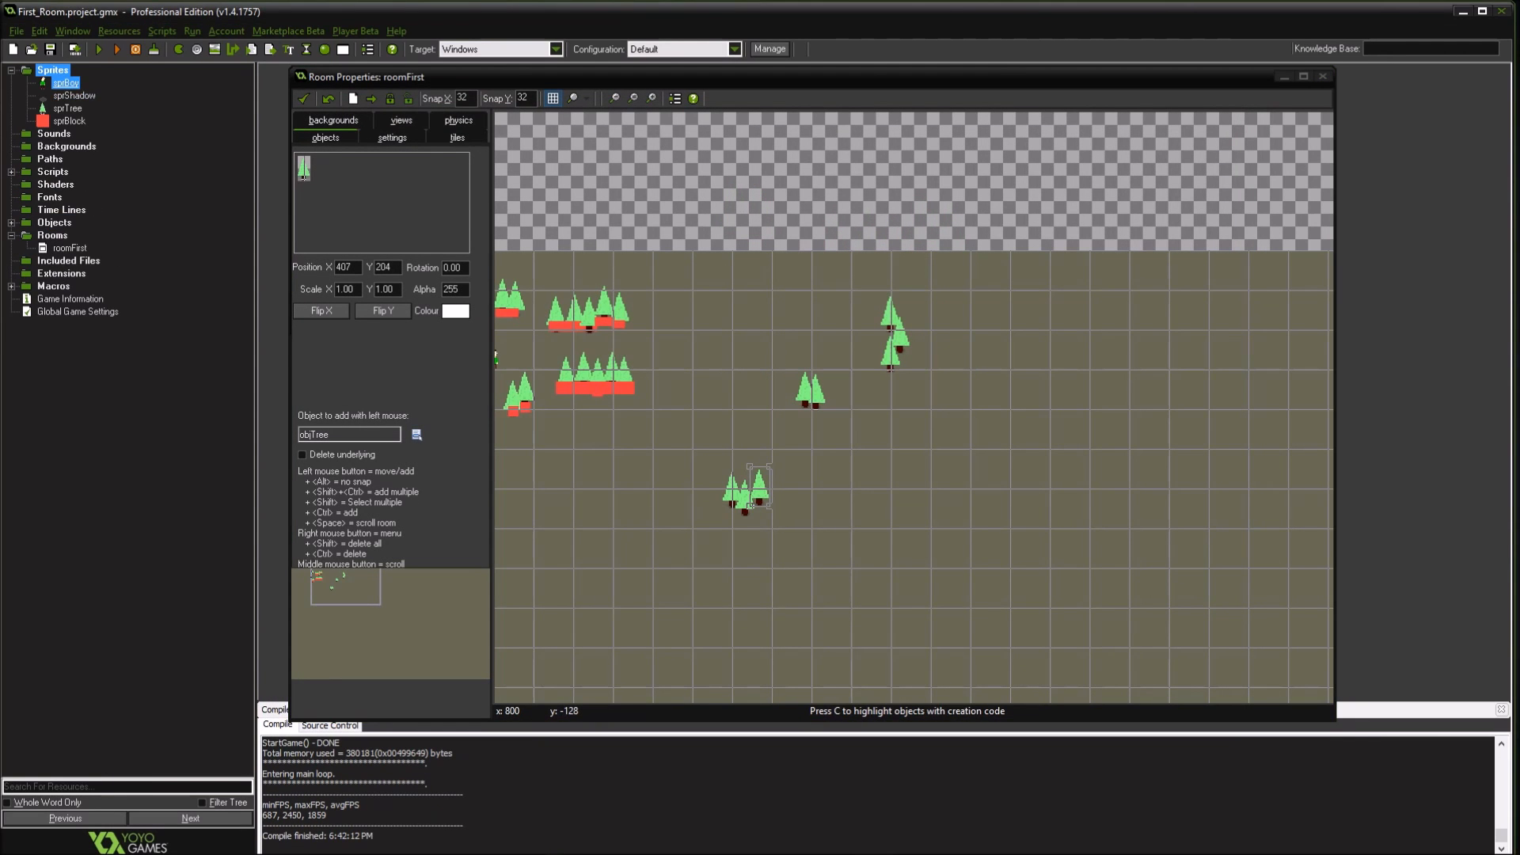
pyautogui.doubleClick(66, 83)
pyautogui.click(355, 334)
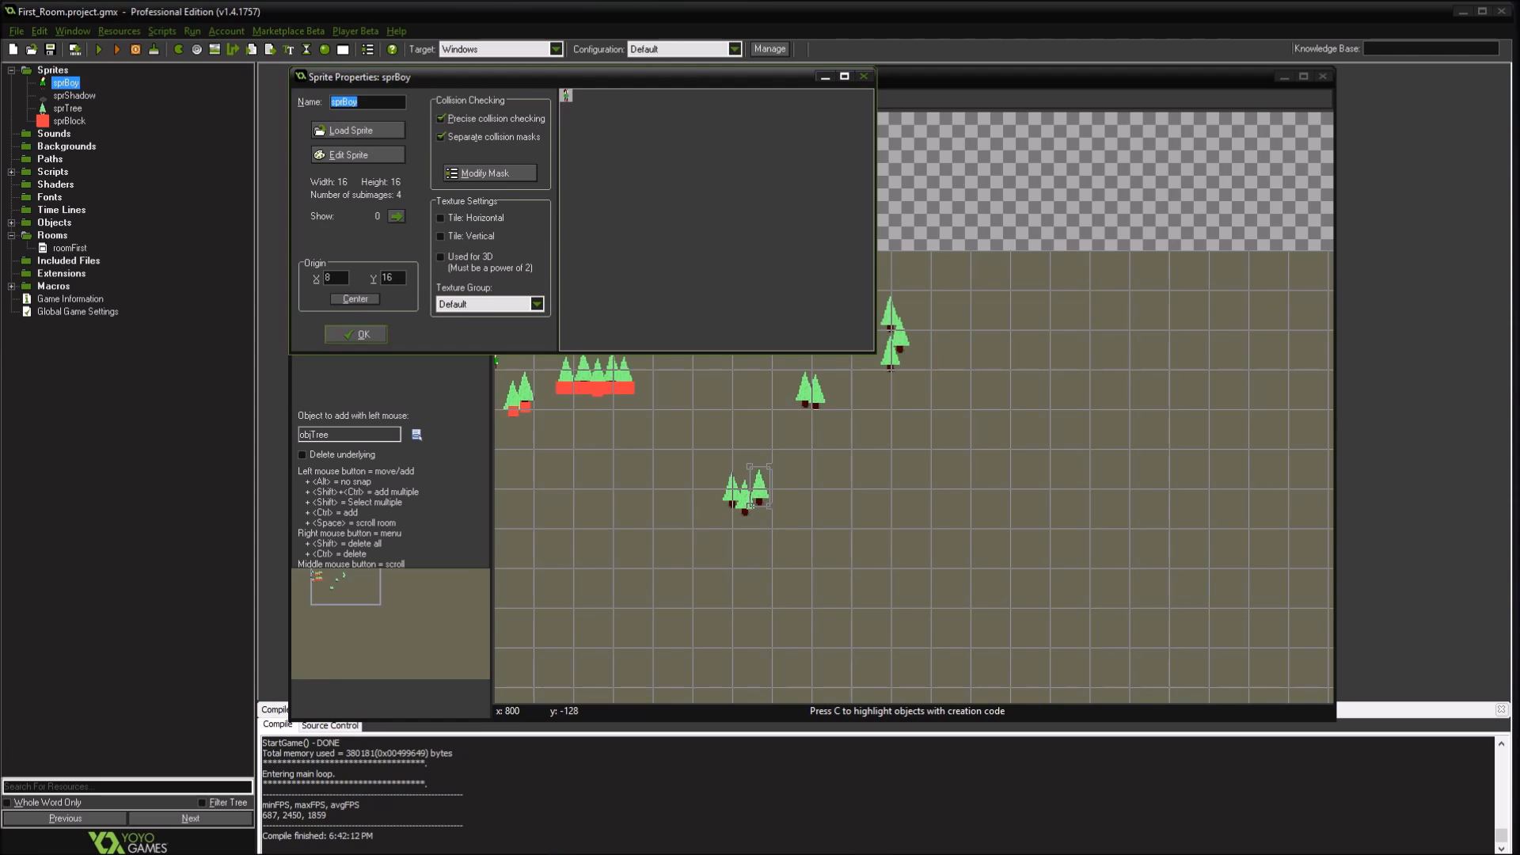
# Open the code of objBoy's Draw event and comment out the draw_sprite_ext line that draws sprShadow
pyautogui.doubleClick(54, 222)
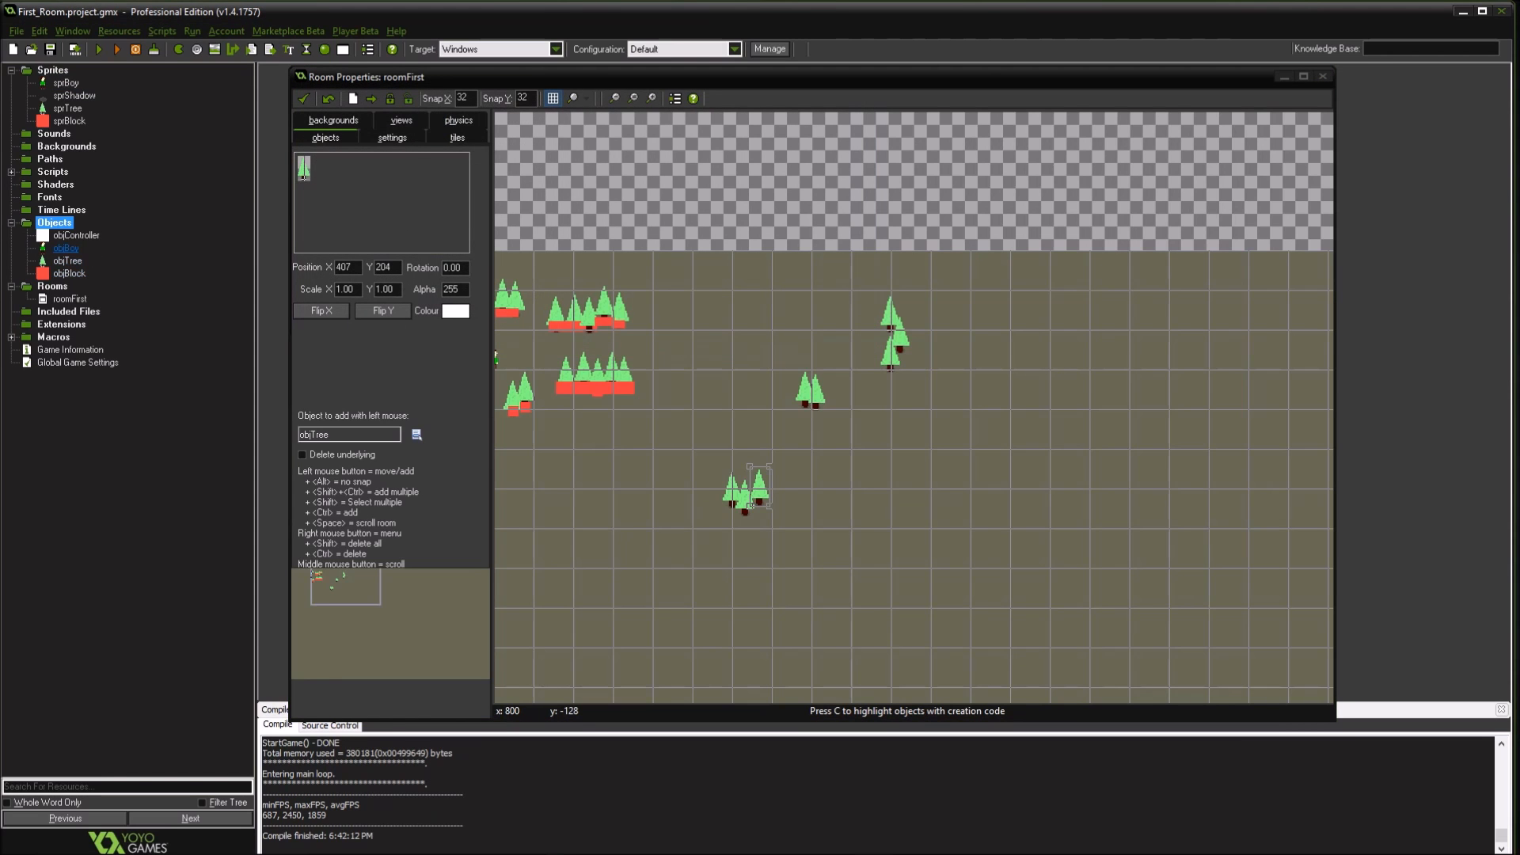
pyautogui.doubleClick(65, 248)
pyautogui.click(457, 145)
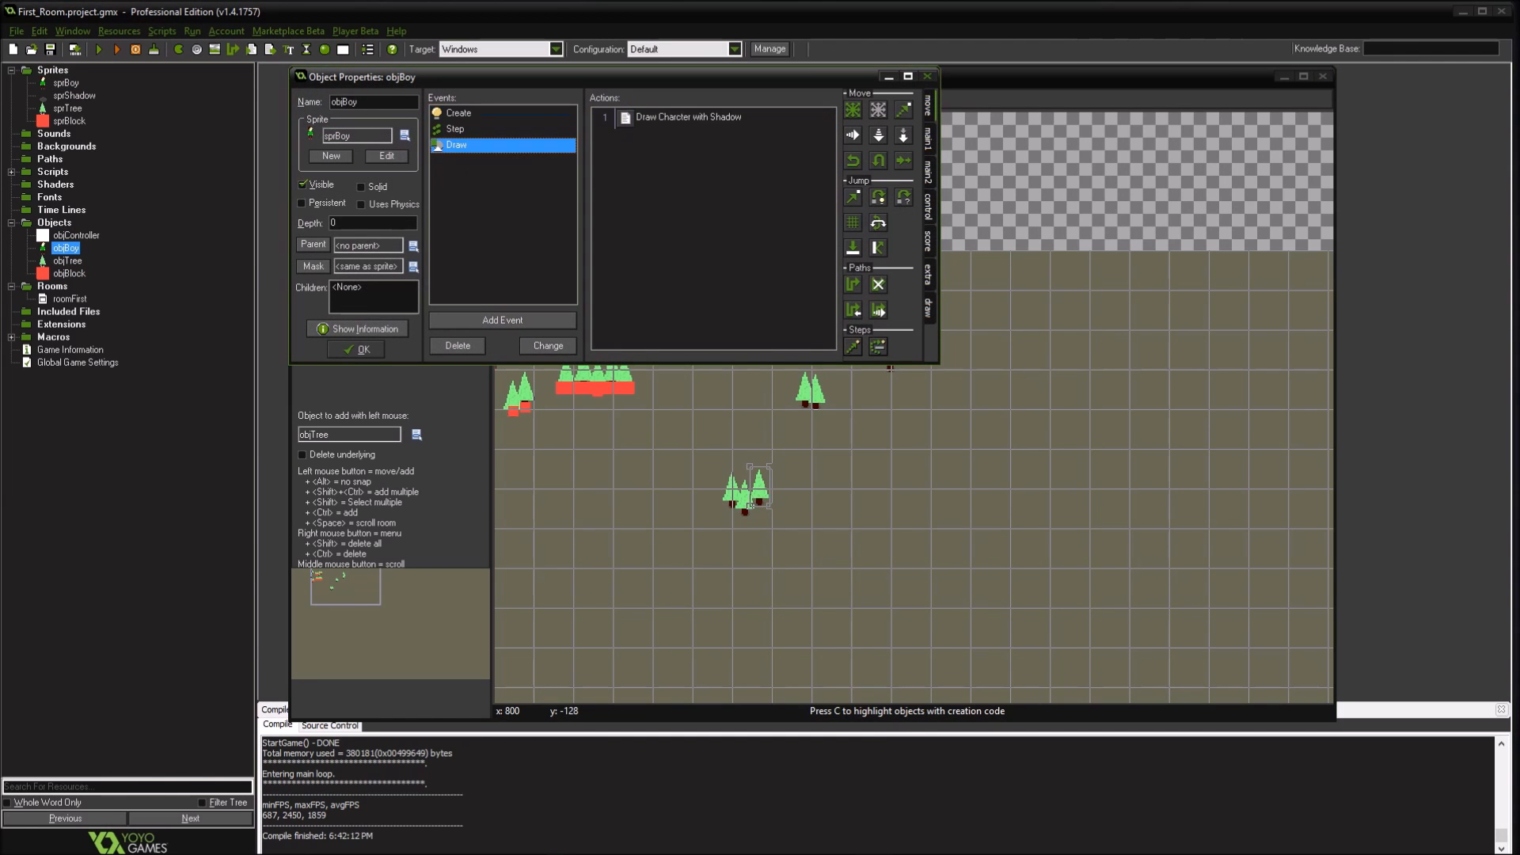
pyautogui.doubleClick(688, 118)
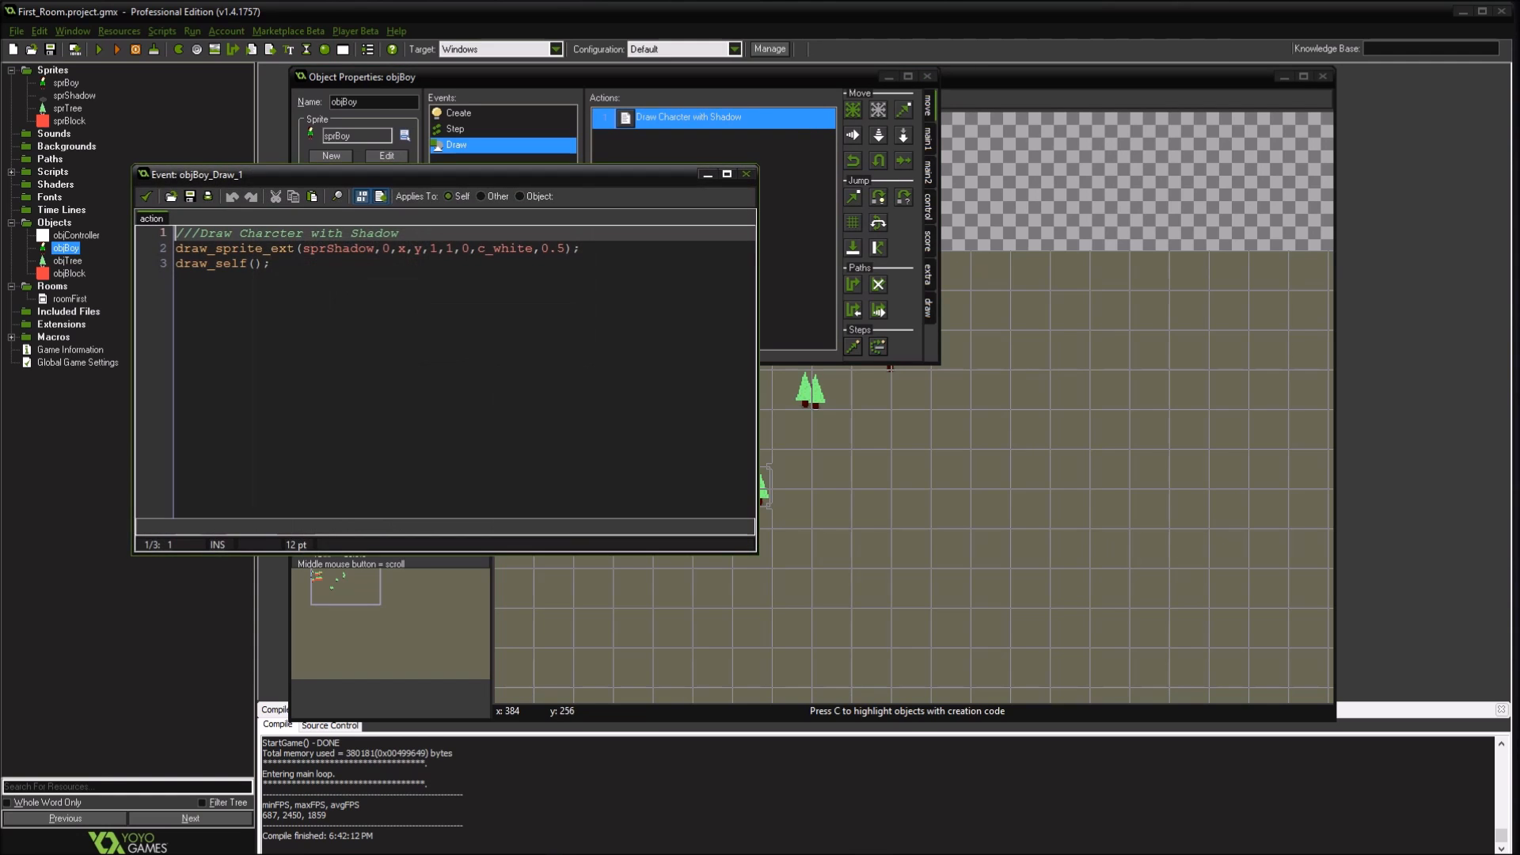
pyautogui.click(471, 249)
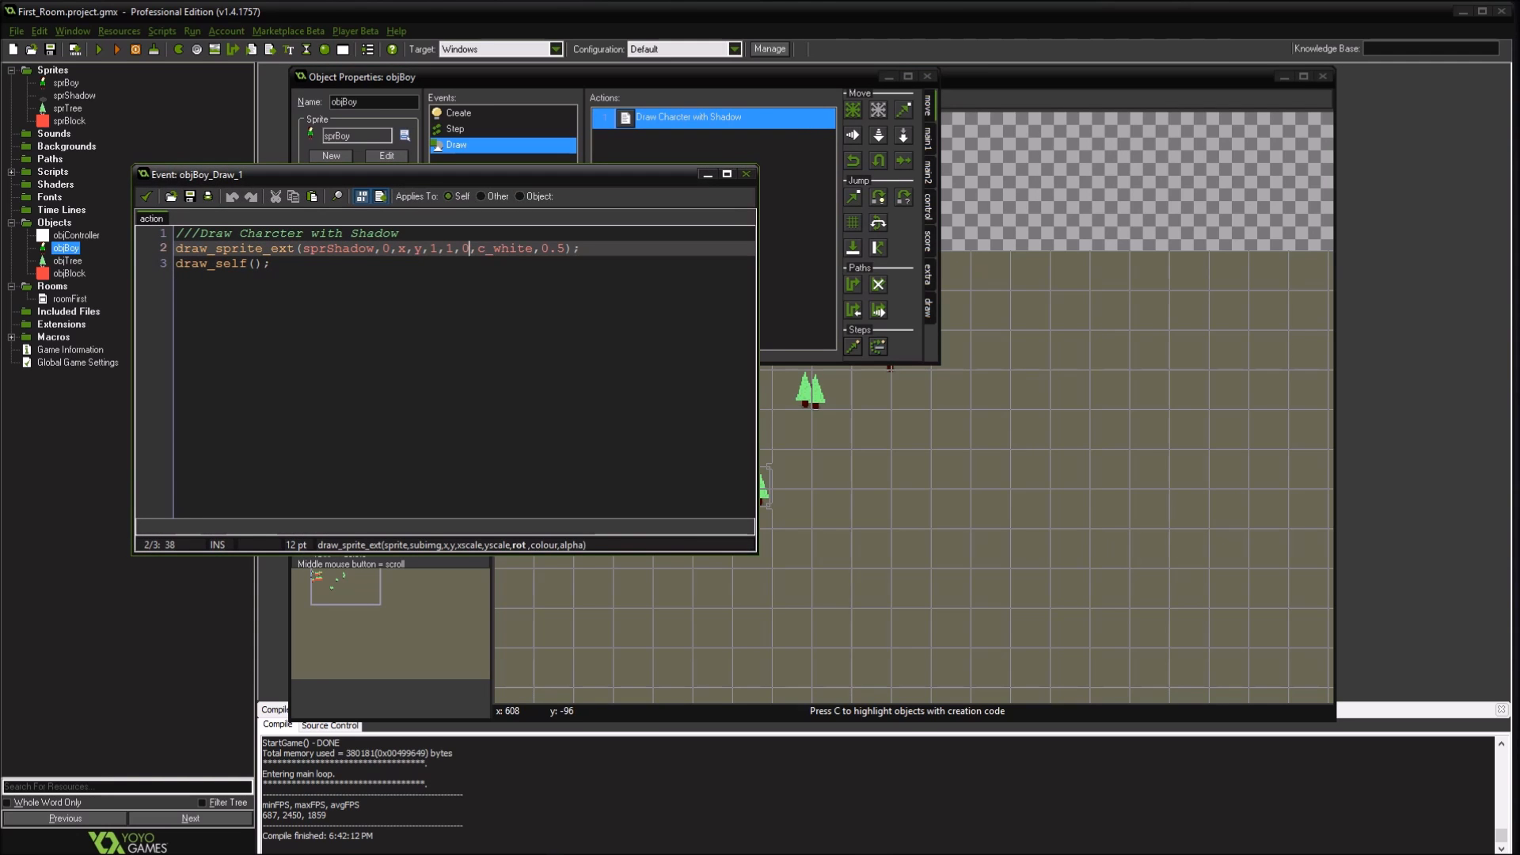
pyautogui.write('/')
pyautogui.write('/')
# Duplicate the commented-out draw_sprite_ext call as an active line directly below it
pyautogui.hotkey('shift', 'End')
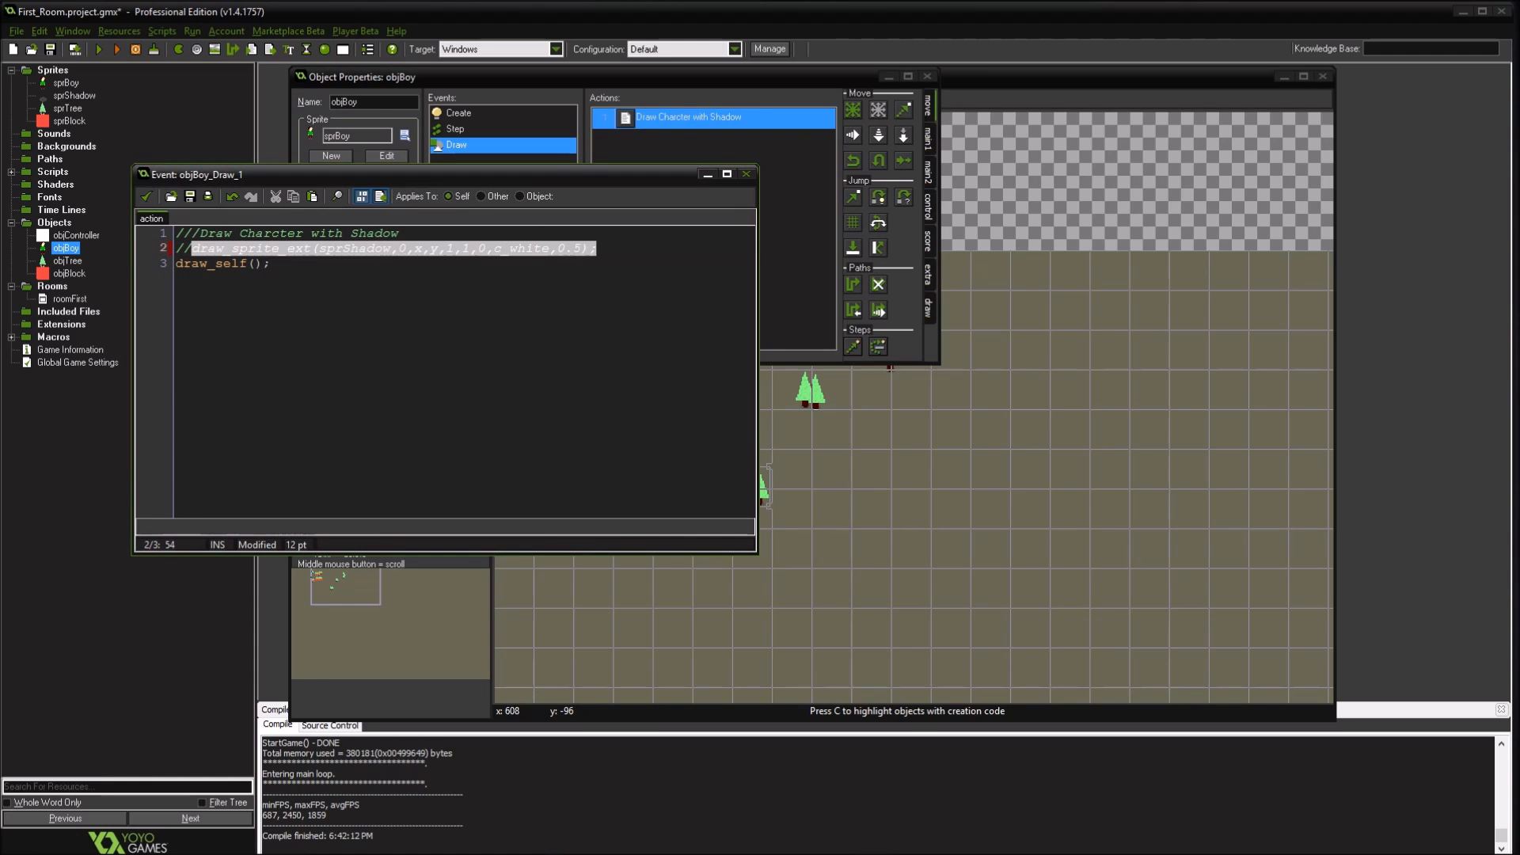
pyautogui.hotkey('ctrl', 'c')
pyautogui.press('End')
pyautogui.press('Return')
pyautogui.hotkey('ctrl', 'v')
# Replace sprShadow with sprite_index as the sprite argument in the active draw_sprite_ext call
pyautogui.press('Home')
pyautogui.hotkey('ctrl', 'Right')
pyautogui.hotkey('ctrl', 'Right')
pyautogui.hotkey('ctrl', 'shift', 'Left')
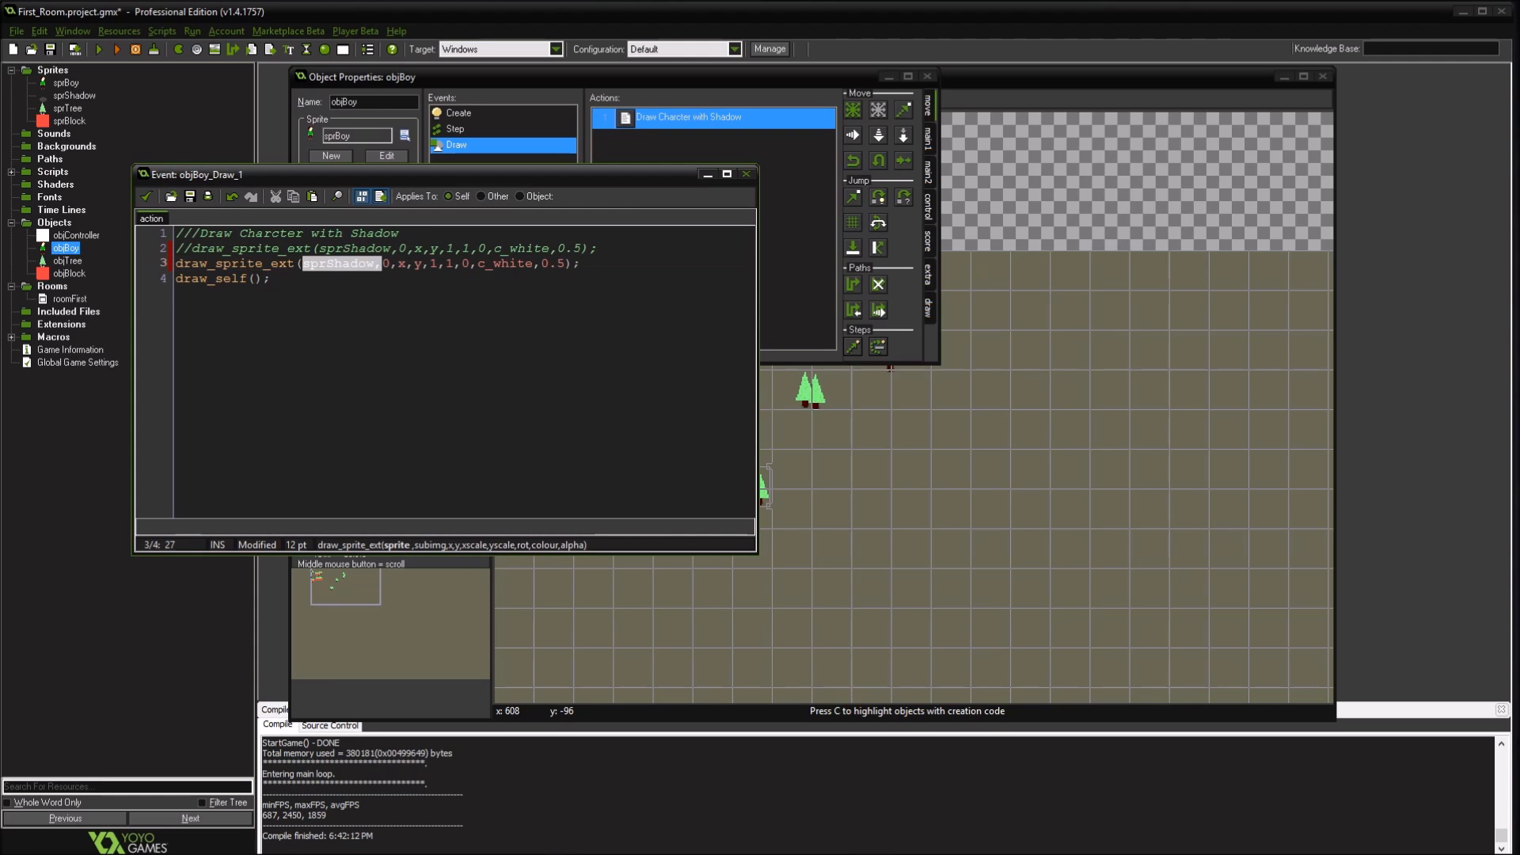
pyautogui.hotkey('shift', 'Left')
pyautogui.write('sp')
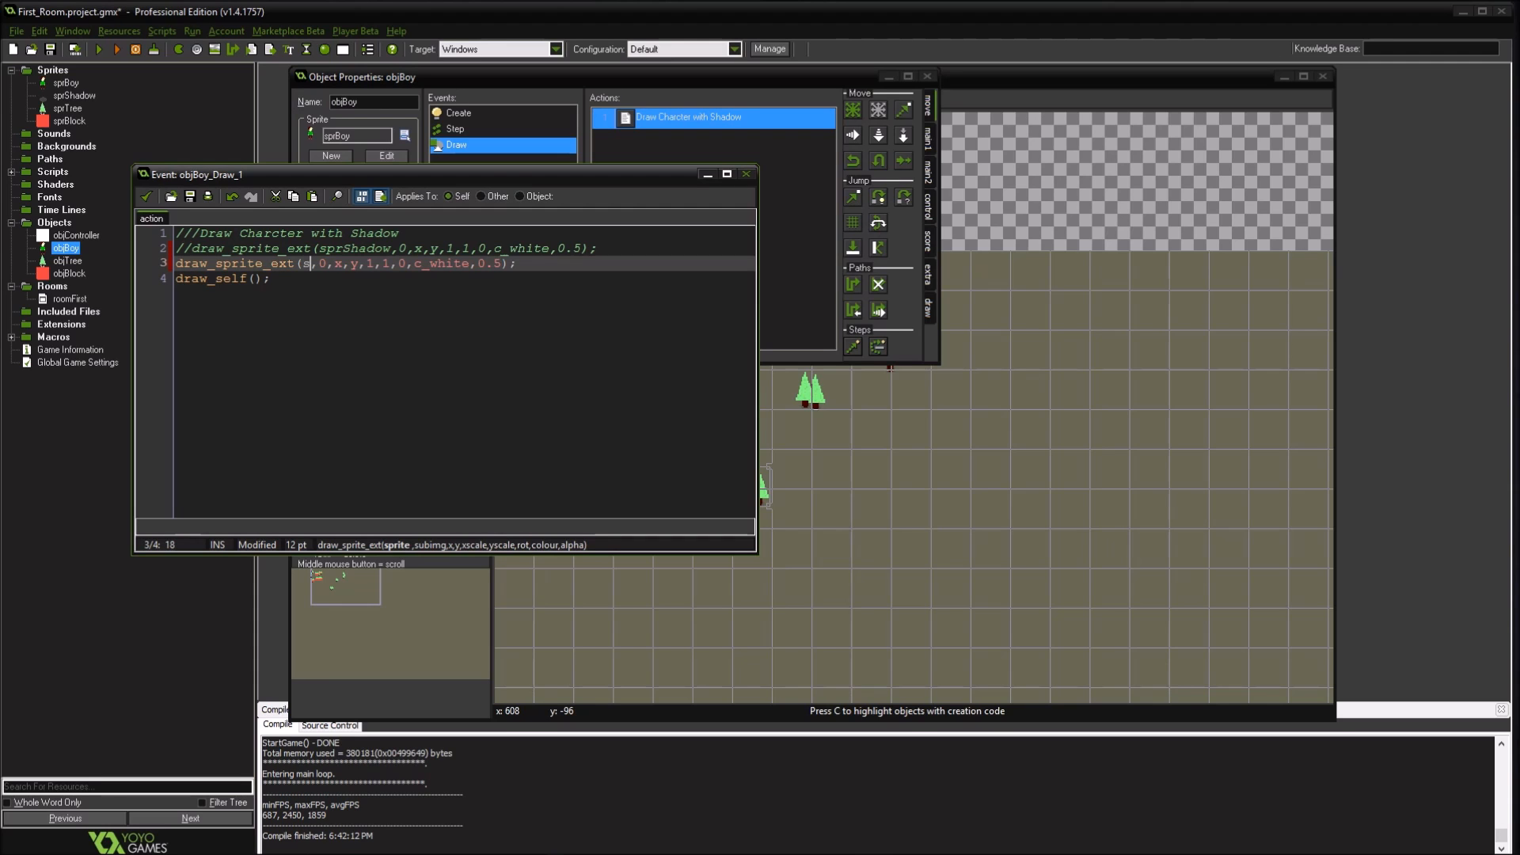
pyautogui.write('rite_index')
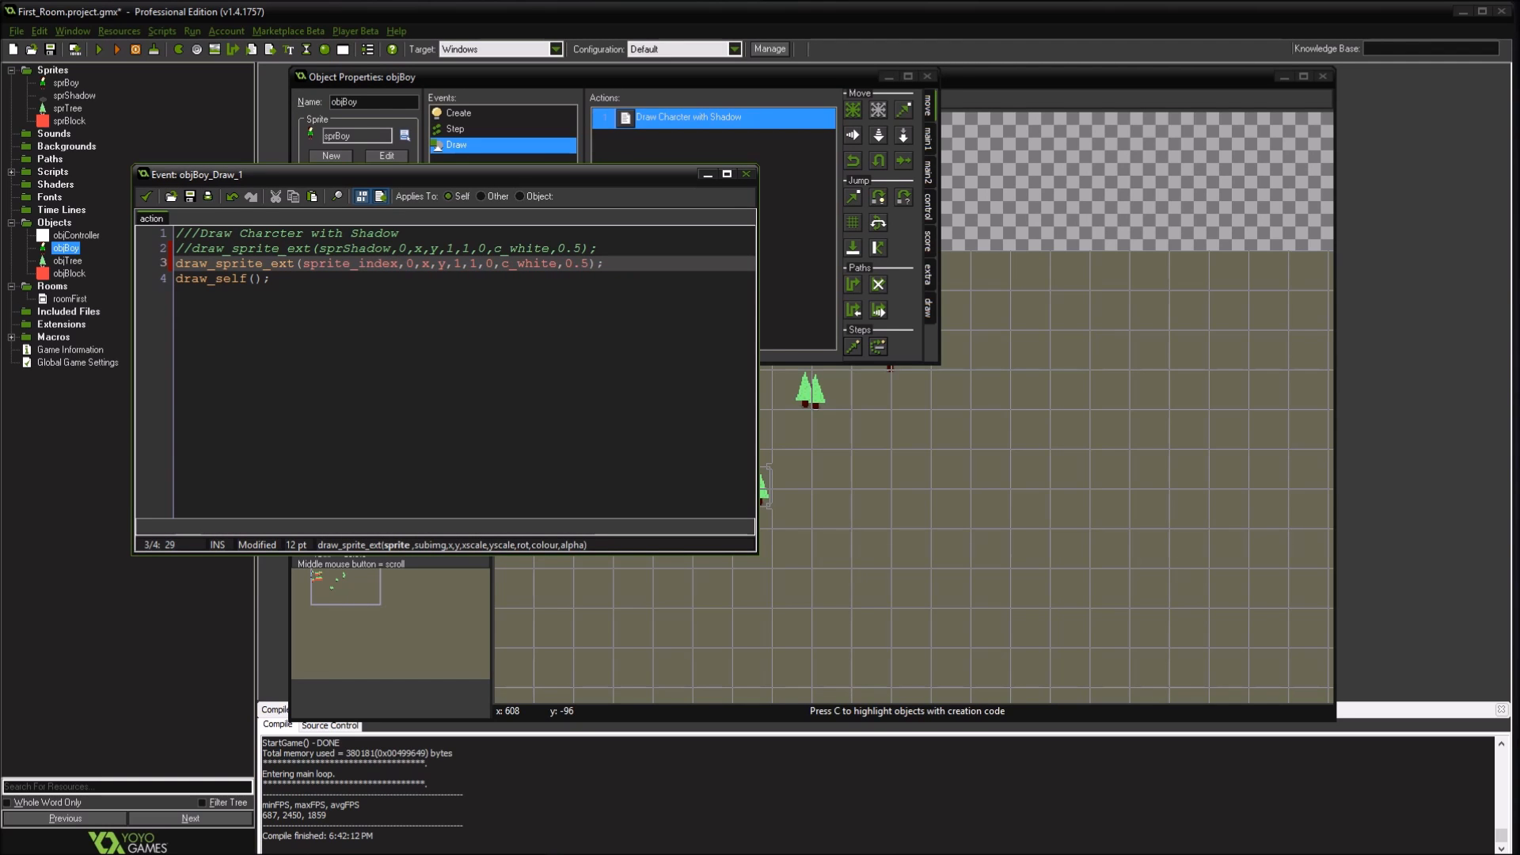
# Set the subimage argument of the active draw_sprite_ext call to image_index
pyautogui.press('Right')
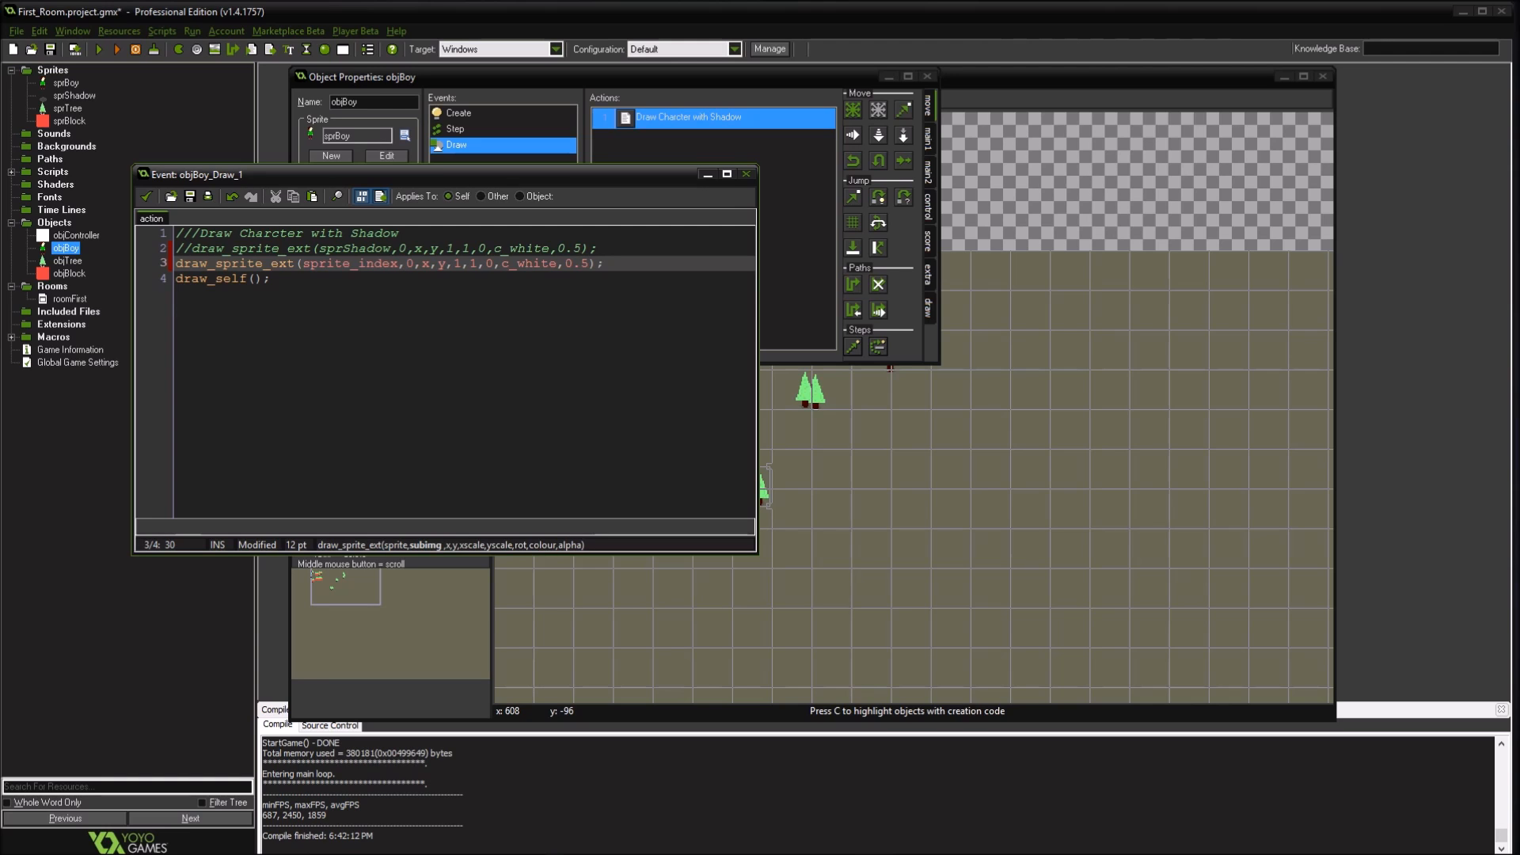
pyautogui.press('BackSpace')
pyautogui.write('image_index')
pyautogui.press('Right')
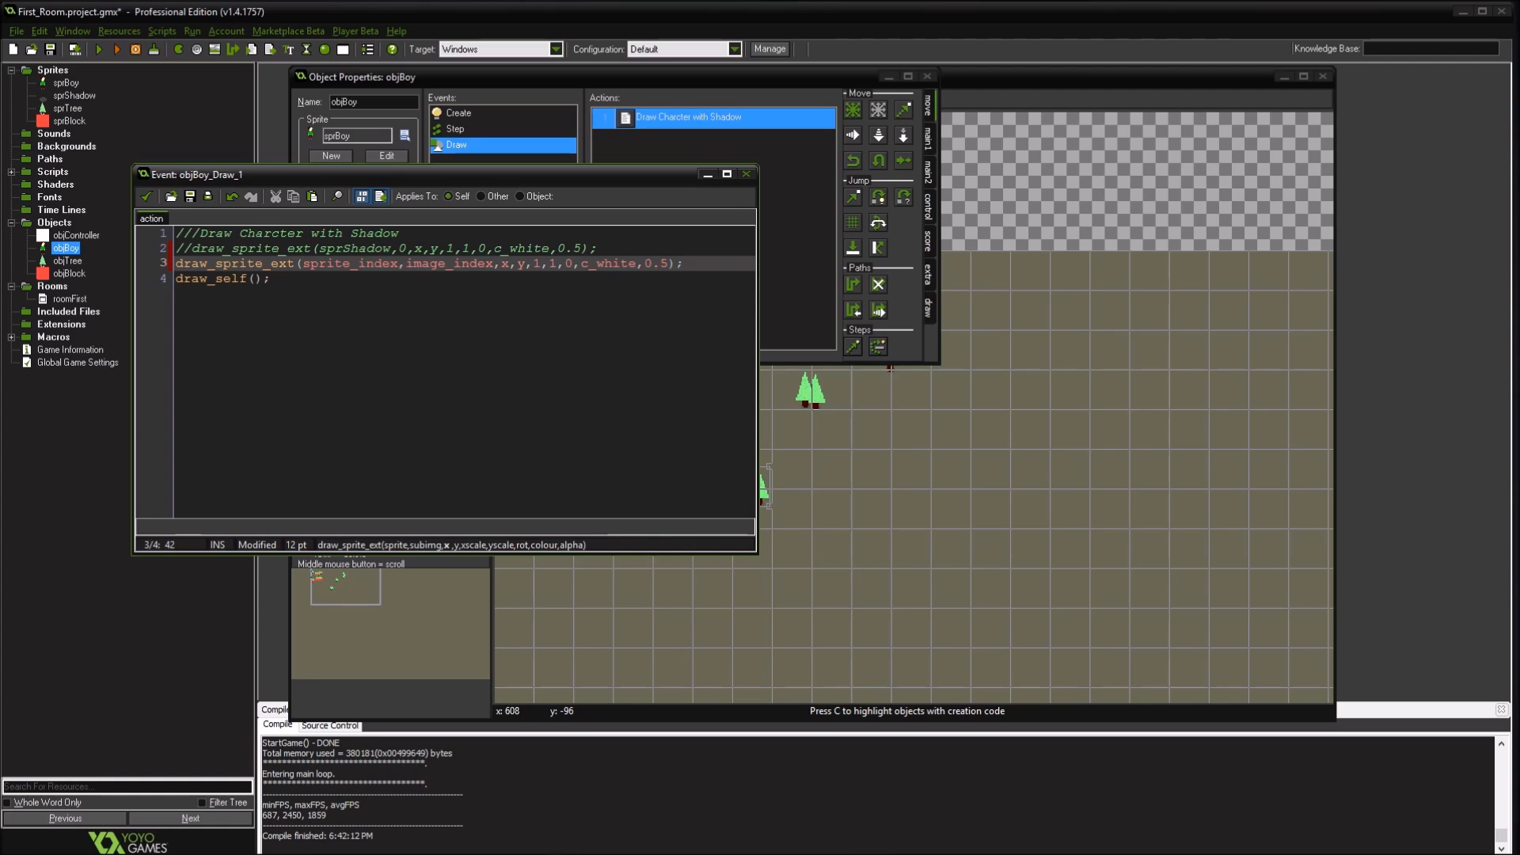
# Set the xscale argument of the active draw_sprite_ext call to image_xscale
pyautogui.press('Right')
pyautogui.press('Right')
pyautogui.hotkey('shift', 'Right')
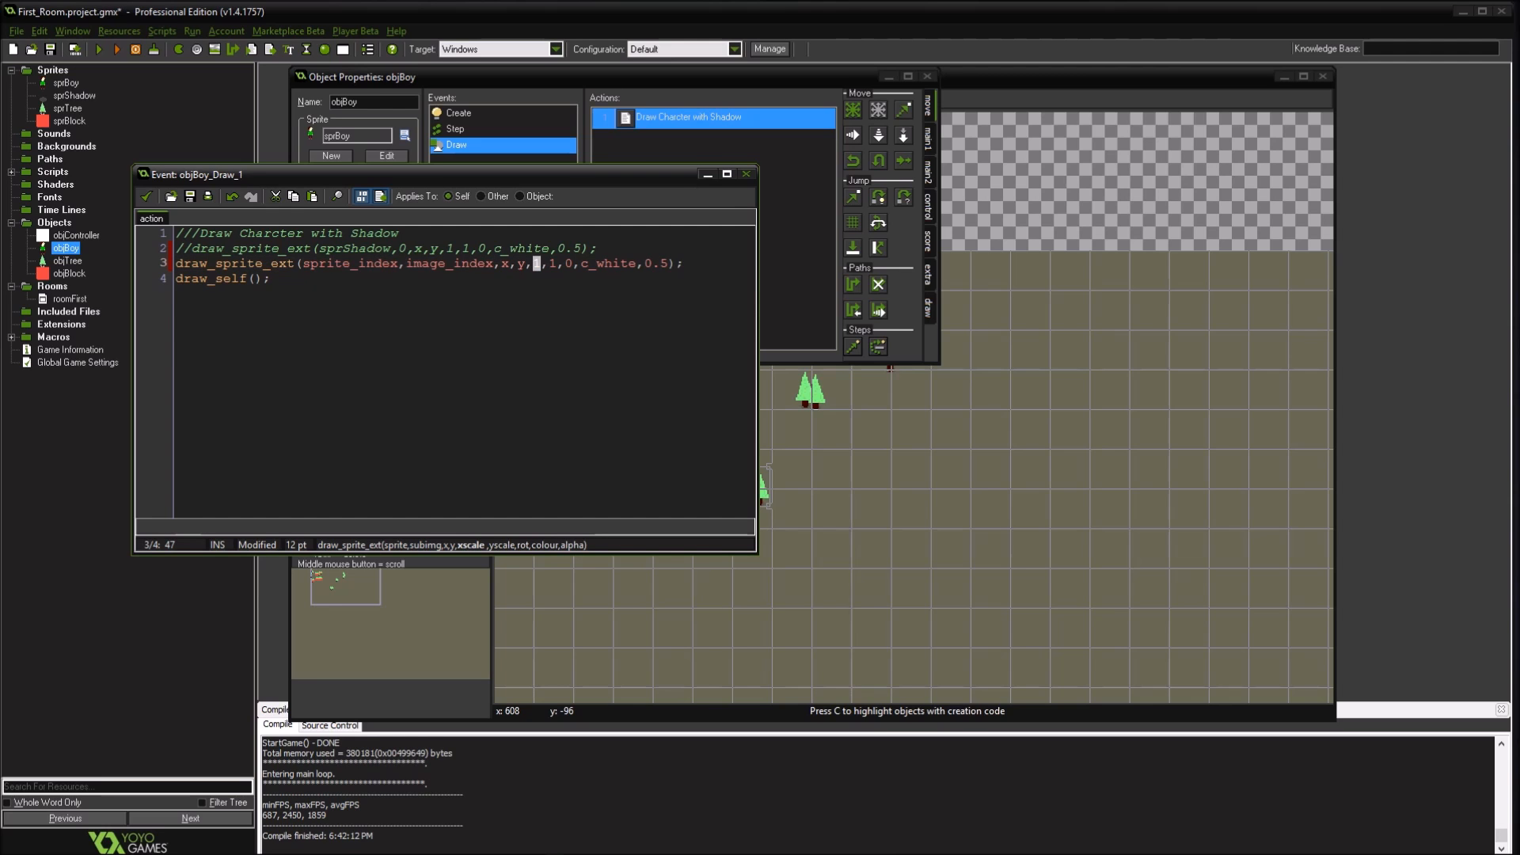
pyautogui.write('image_')
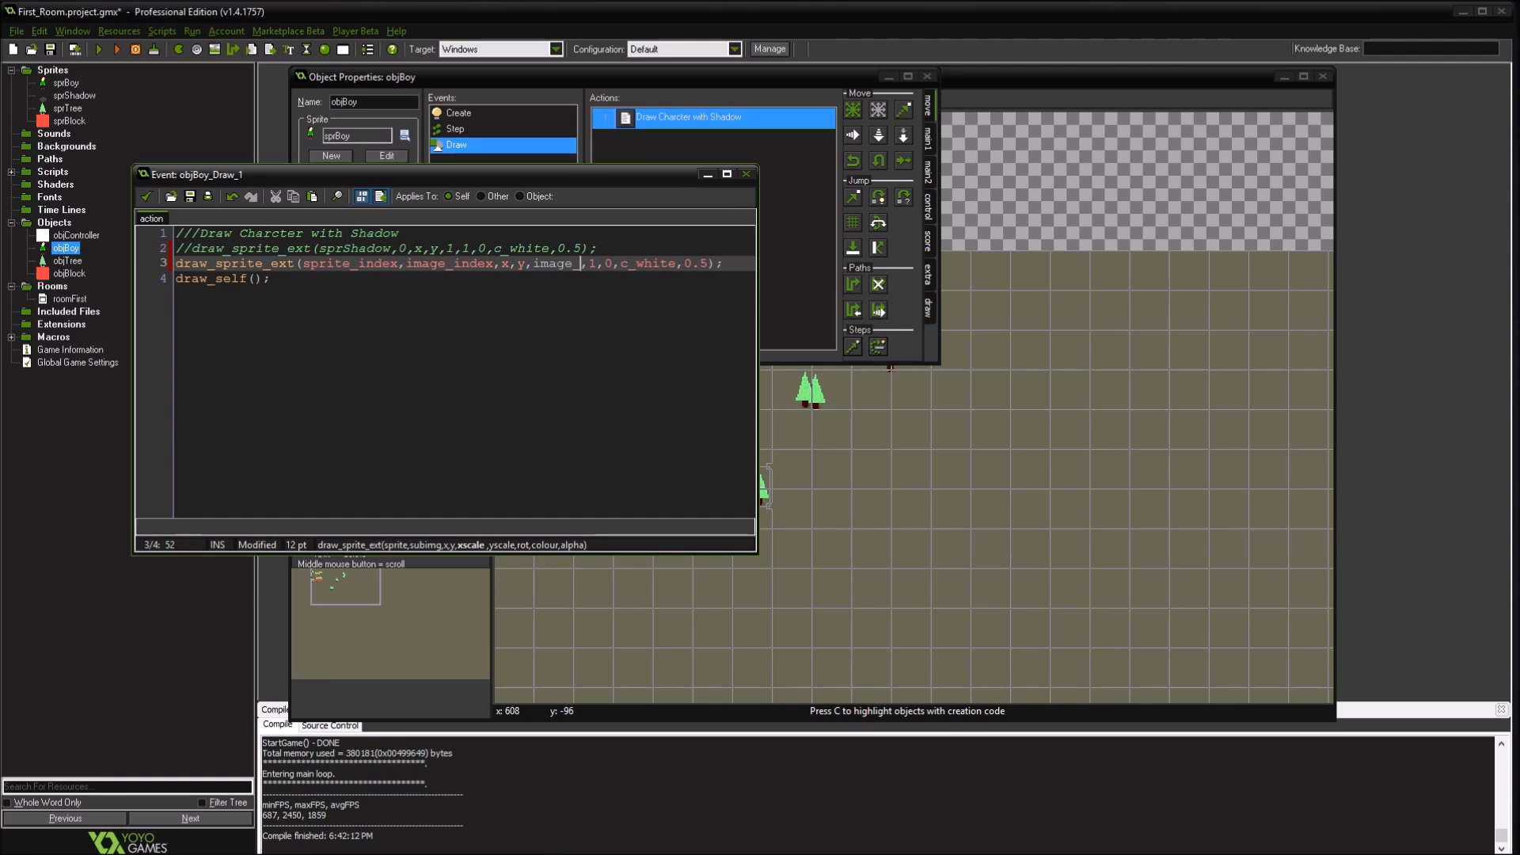
pyautogui.write('xscale')
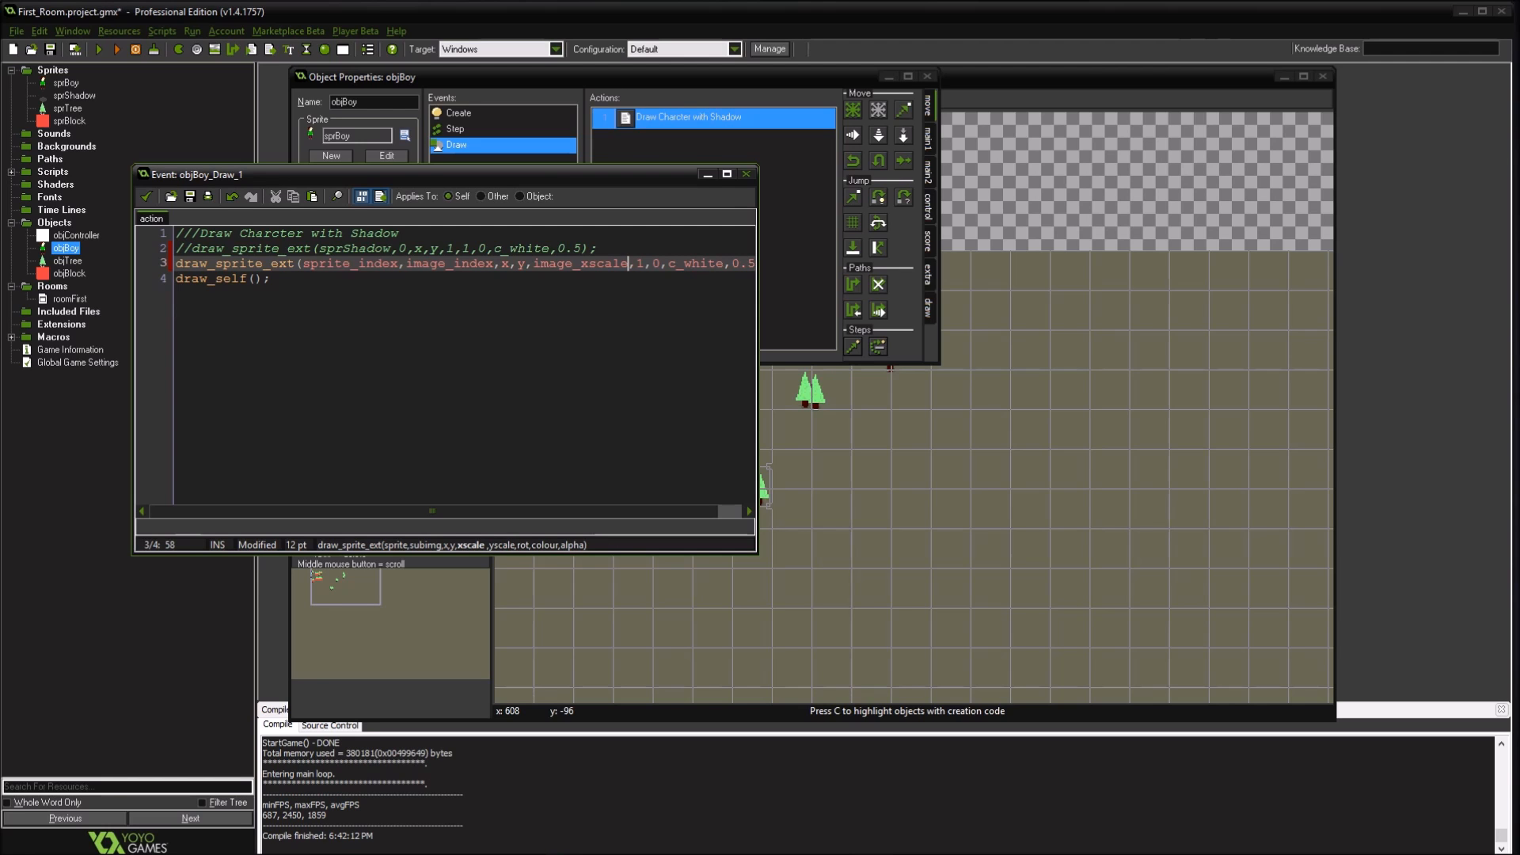
# Set the yscale argument of the active draw_sprite_ext call to -0.5
pyautogui.press('Right')
pyautogui.press('Right')
pyautogui.hotkey('shift', 'Left')
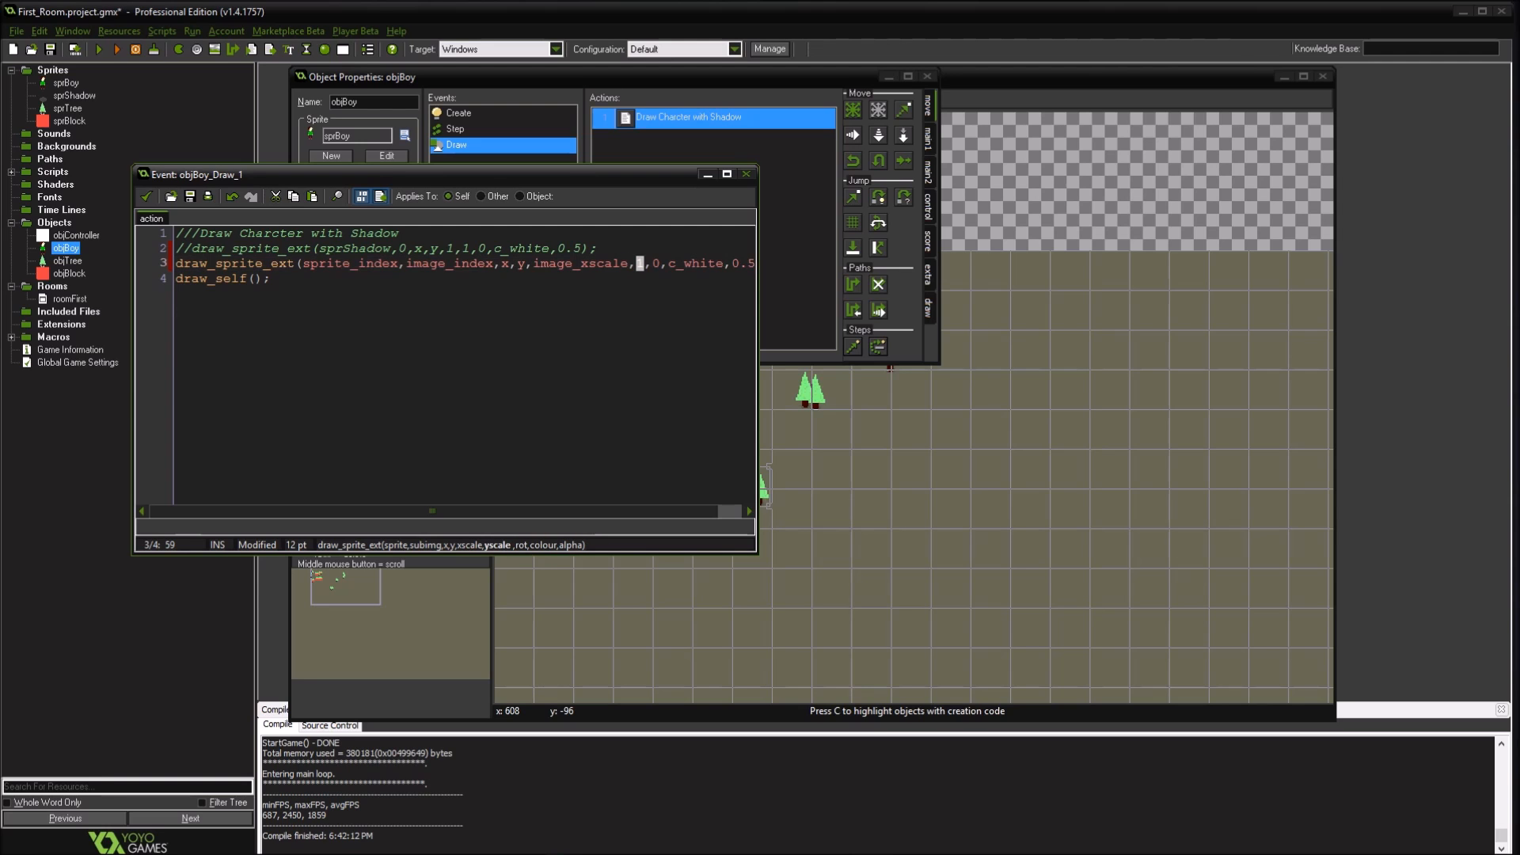
pyautogui.write('image_')
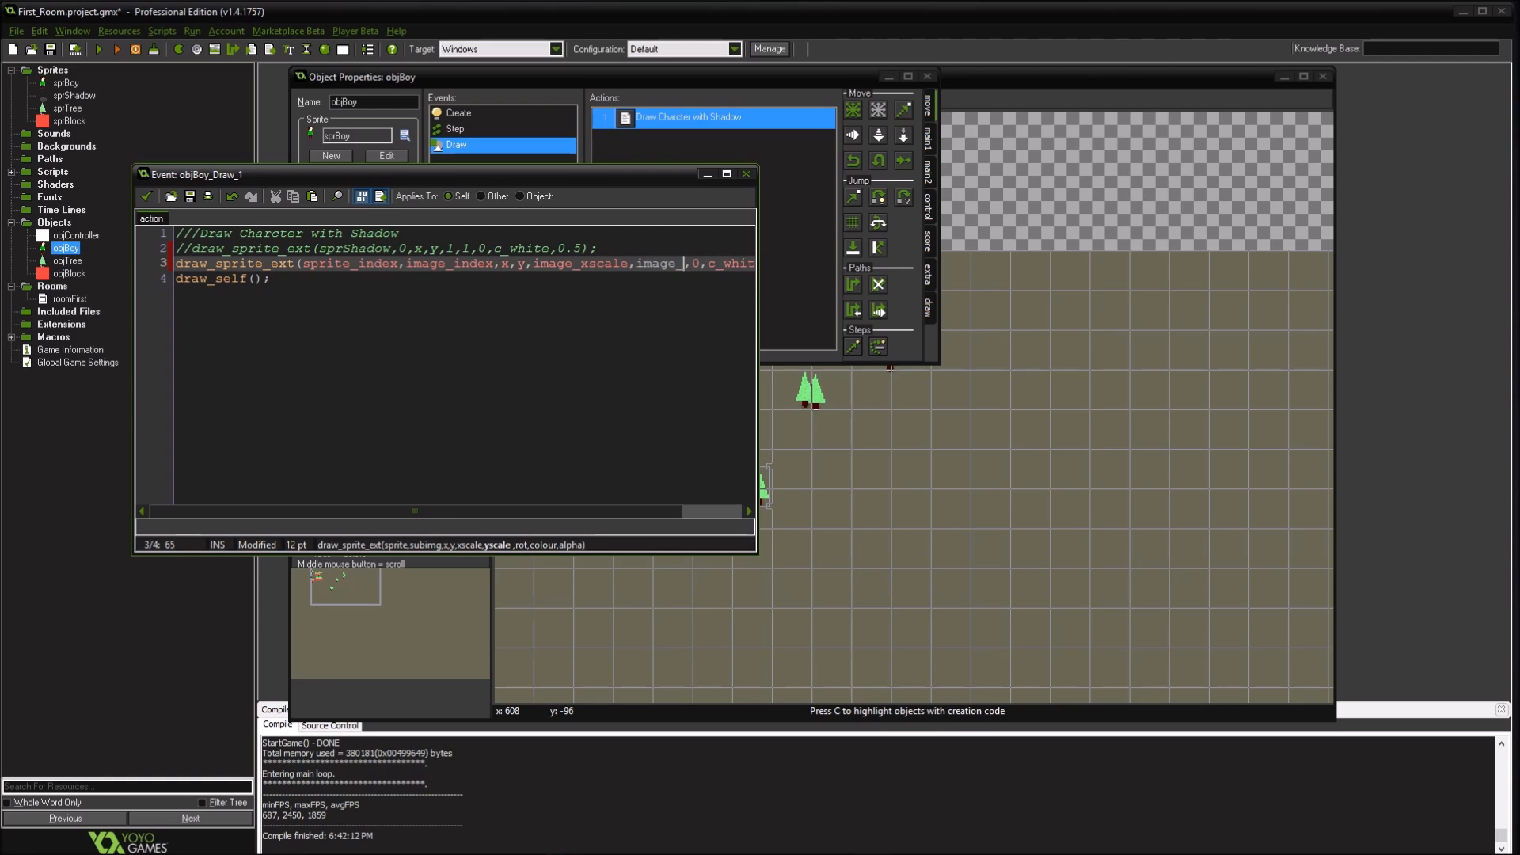
pyautogui.press('BackSpace')
pyautogui.press('BackSpace')
pyautogui.press('BackSpace')
pyautogui.press('BackSpace')
pyautogui.press('BackSpace')
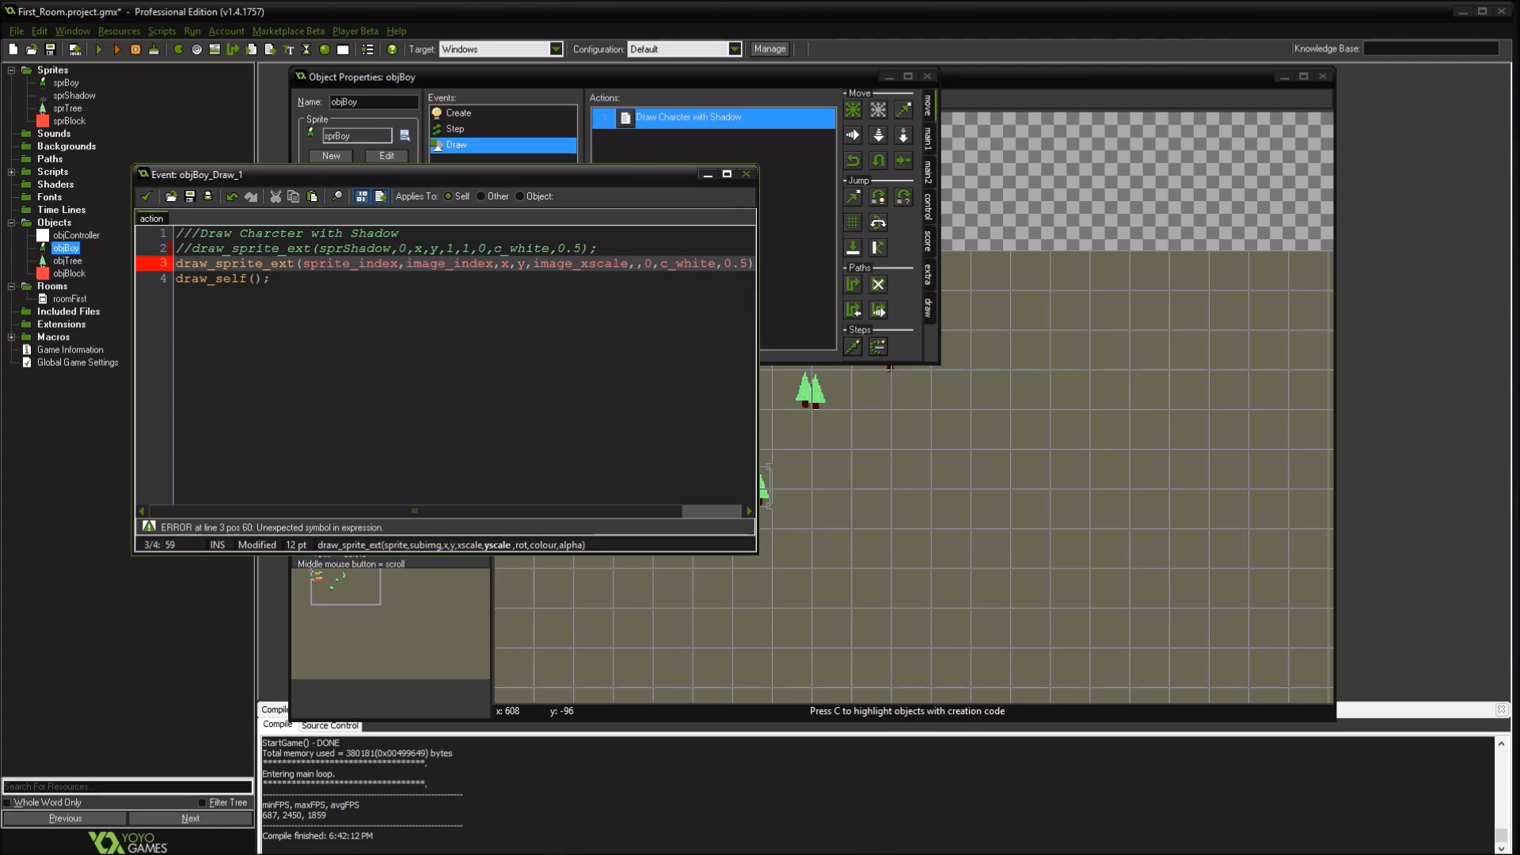
pyautogui.write('-0.')
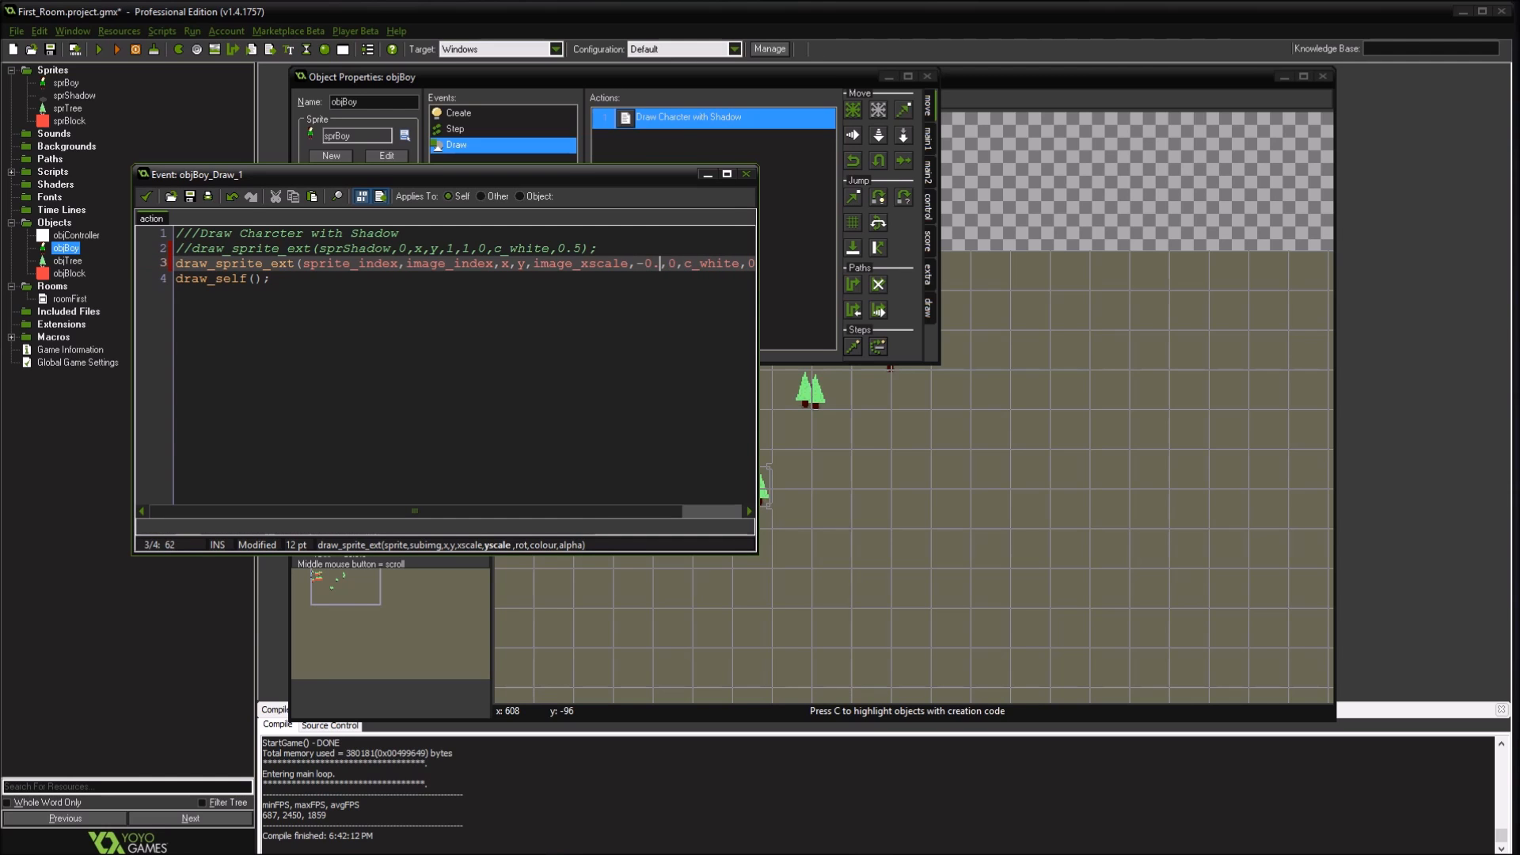
pyautogui.write('5')
# Change the colour argument of the active draw_sprite_ext call to c_black
pyautogui.press('Right')
pyautogui.press('Right')
pyautogui.press('Right')
pyautogui.press('Right')
pyautogui.press('Right')
pyautogui.press('Right')
pyautogui.press('Right')
pyautogui.press('Right')
pyautogui.press('Right')
pyautogui.press('Right')
pyautogui.press('Right')
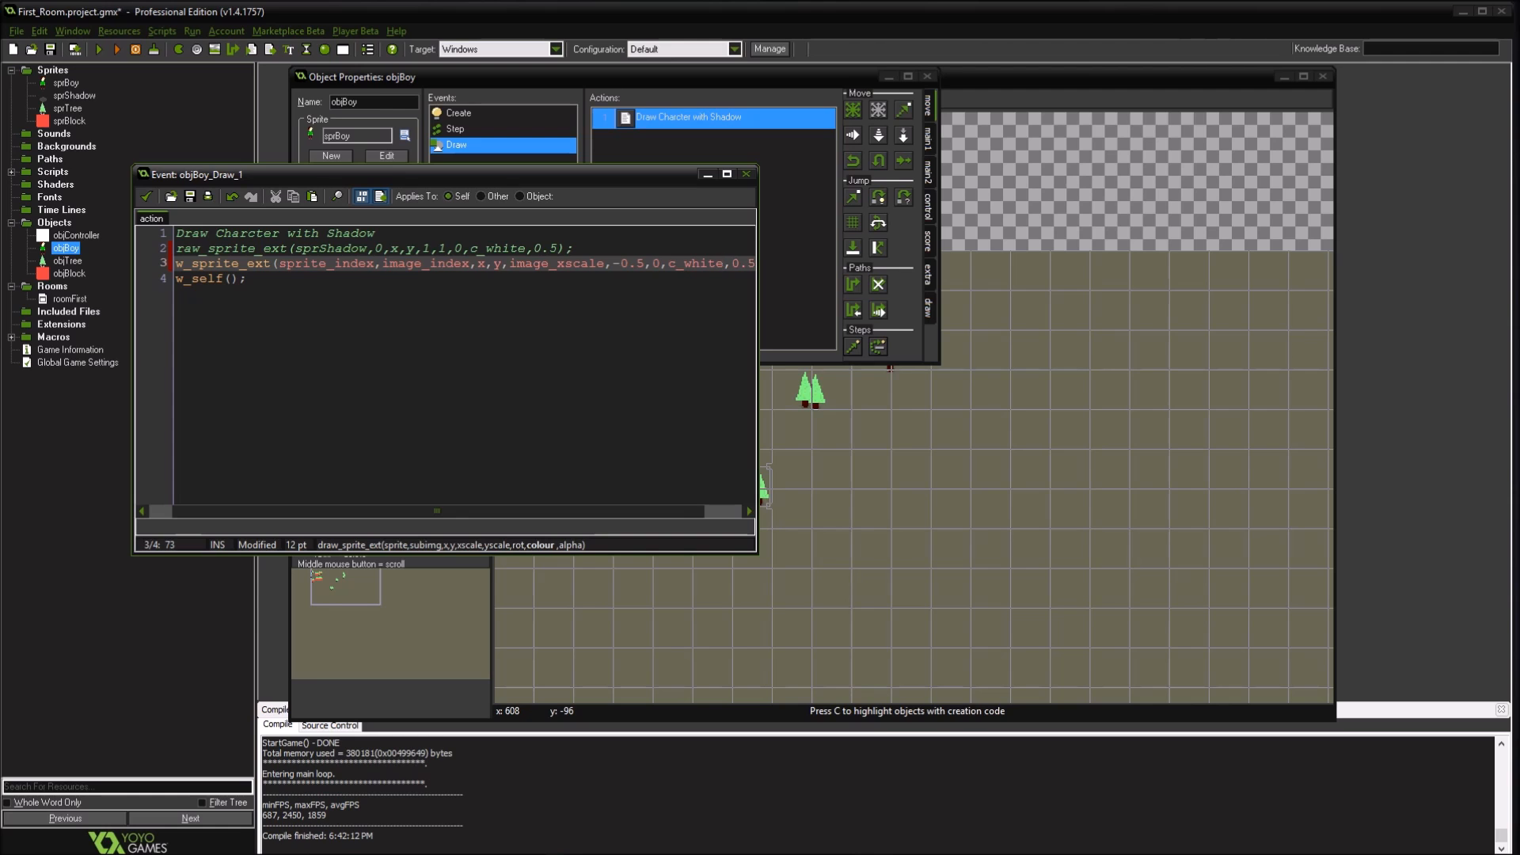
pyautogui.hotkey('shift', 'Left')
pyautogui.hotkey('shift', 'Left')
pyautogui.hotkey('shift', 'Left')
pyautogui.hotkey('shift', 'Left')
pyautogui.hotkey('shift', 'Left')
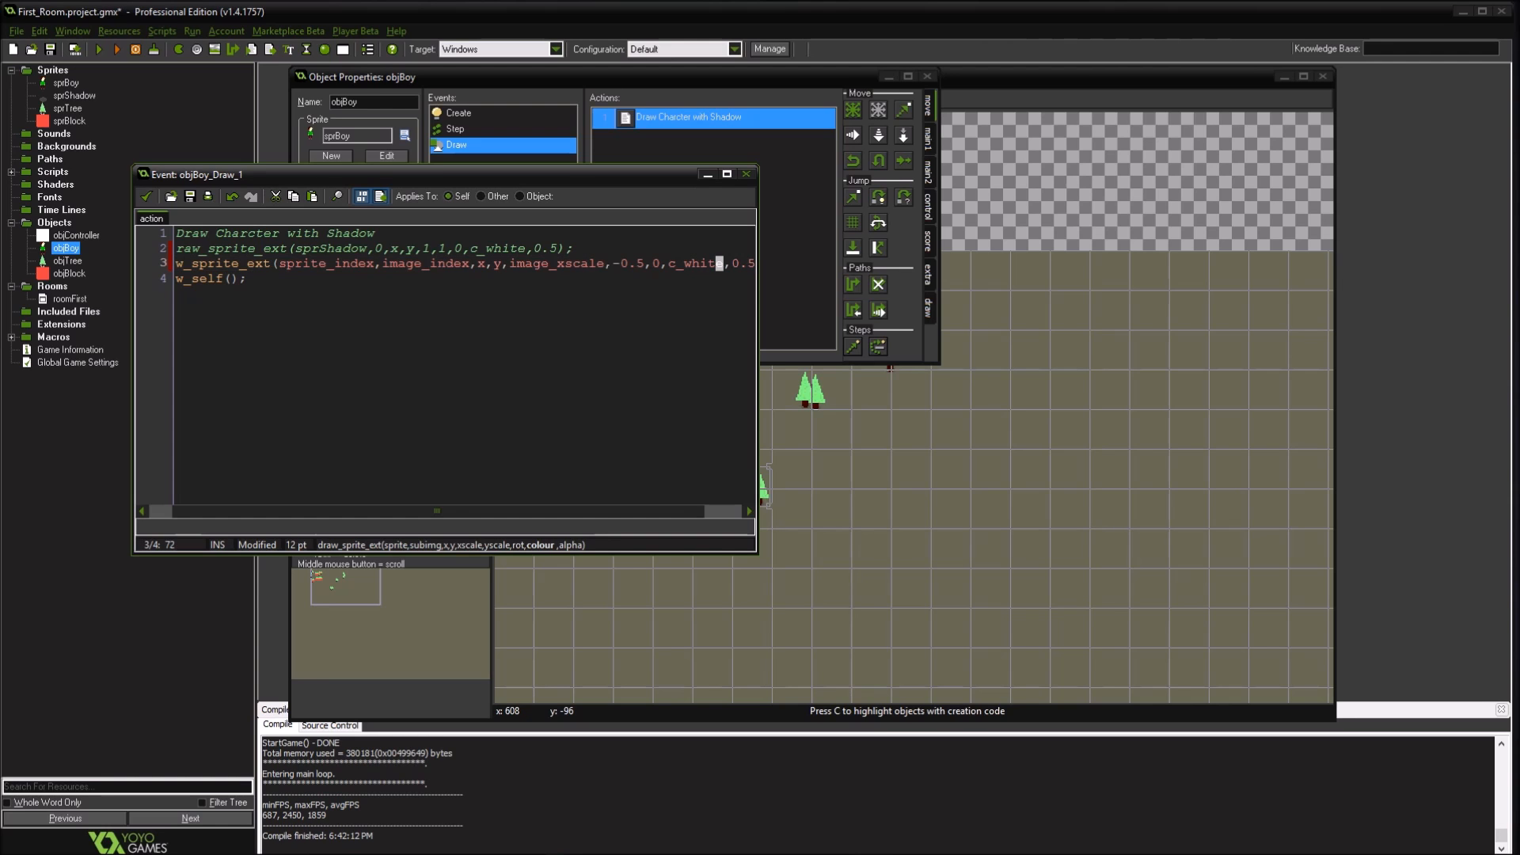
pyautogui.write('black')
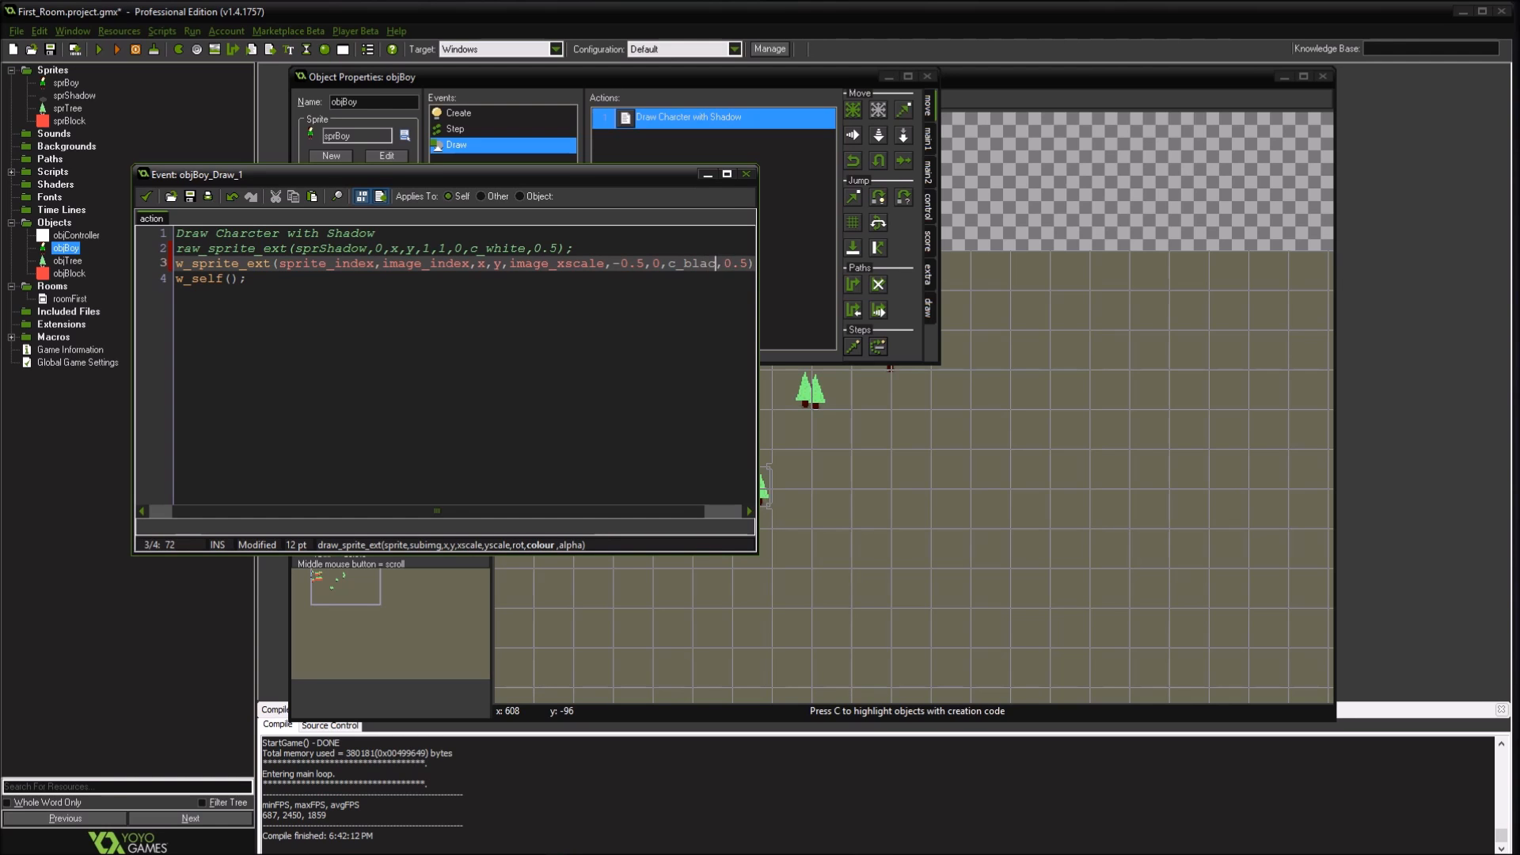
# Set the alpha argument of the active draw_sprite_ext call to 0.3
pyautogui.press('Left')
pyautogui.press('Left')
pyautogui.press('Left')
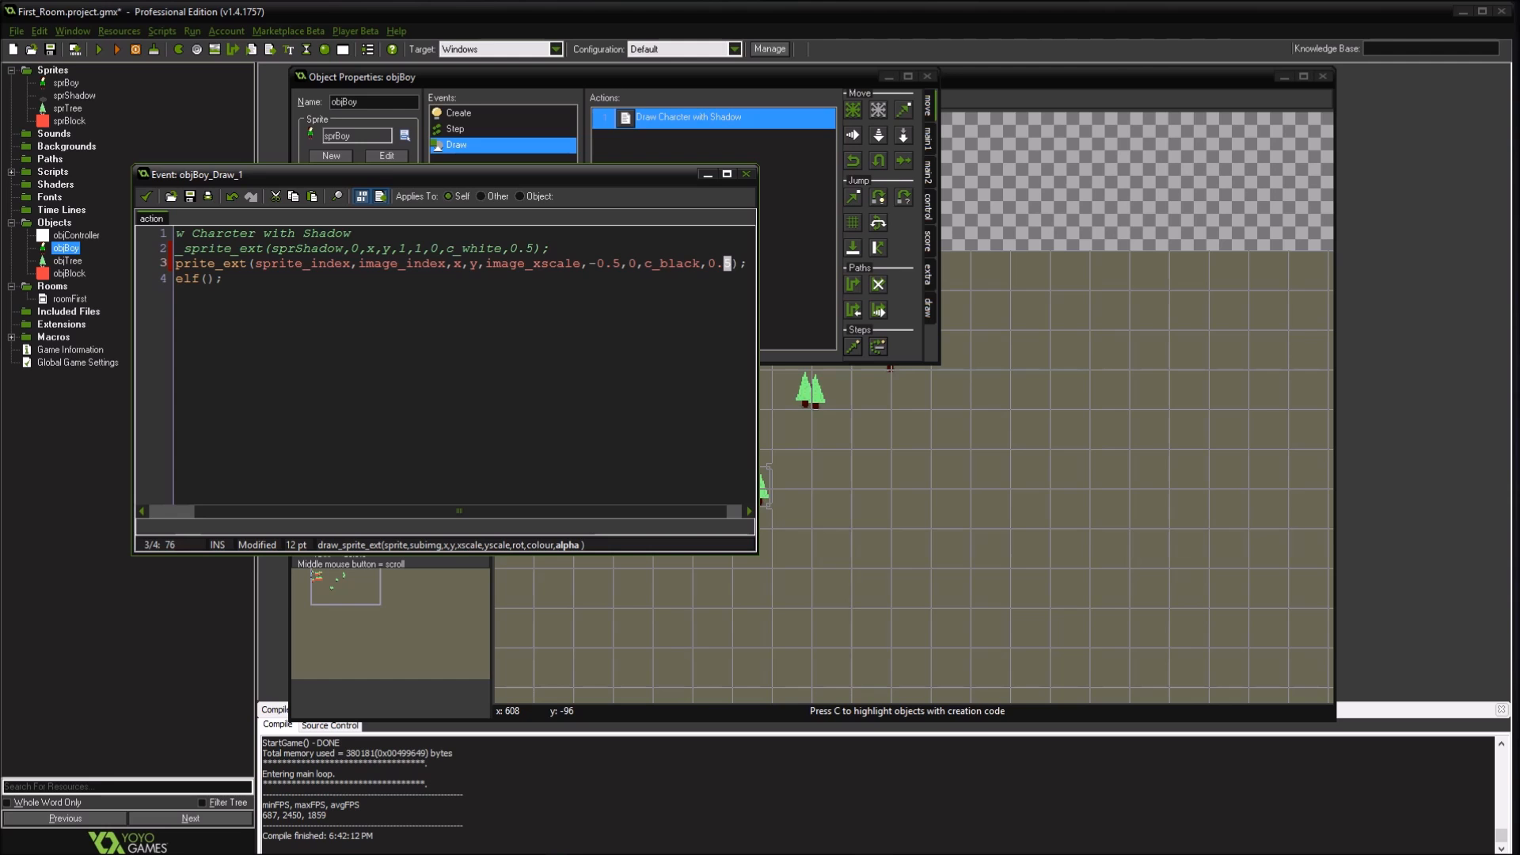
pyautogui.write('3')
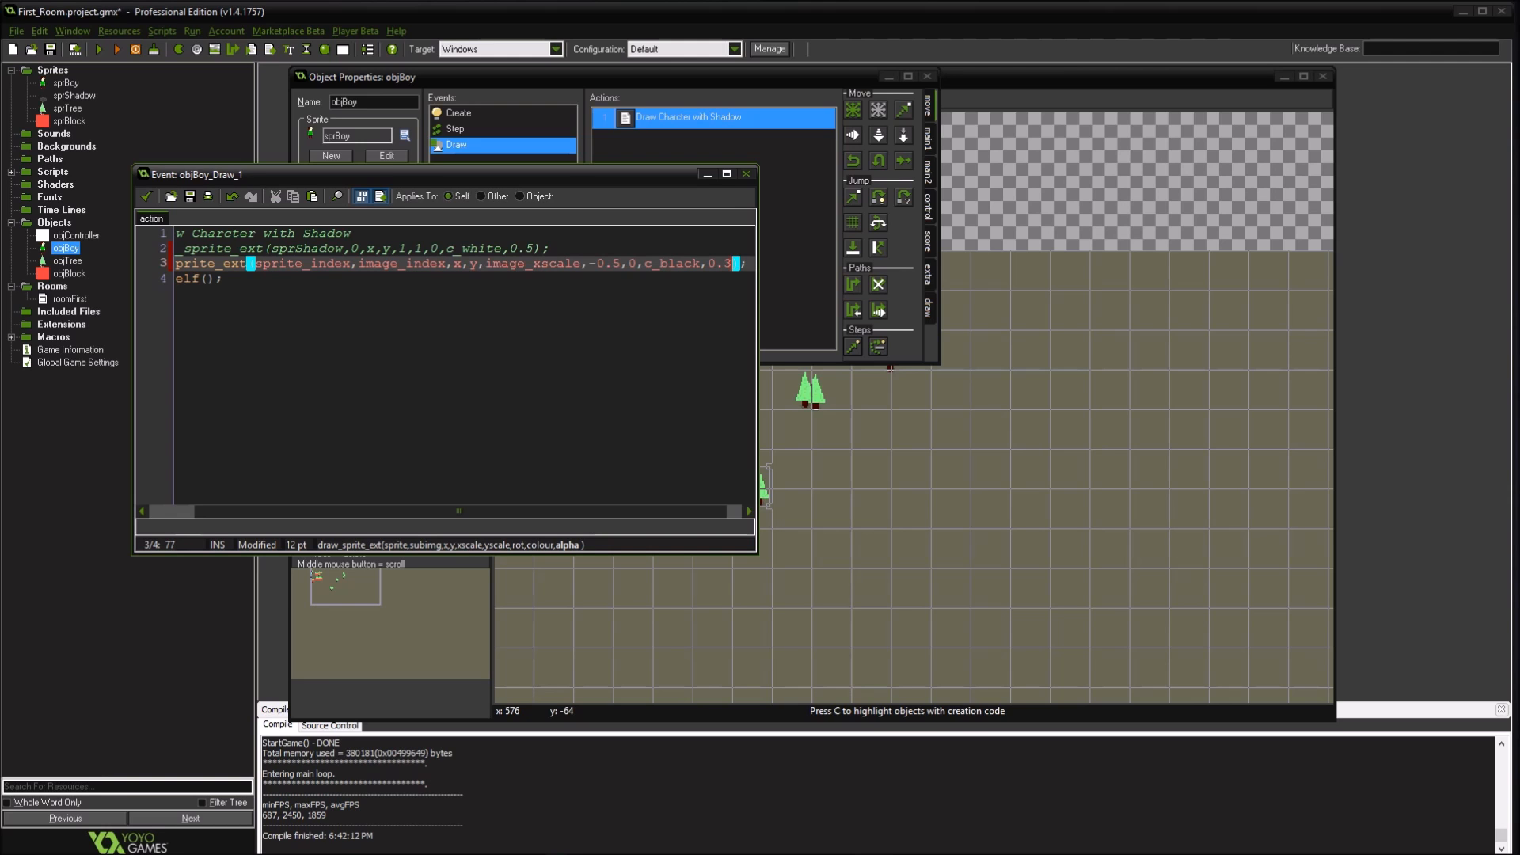
pyautogui.click(224, 278)
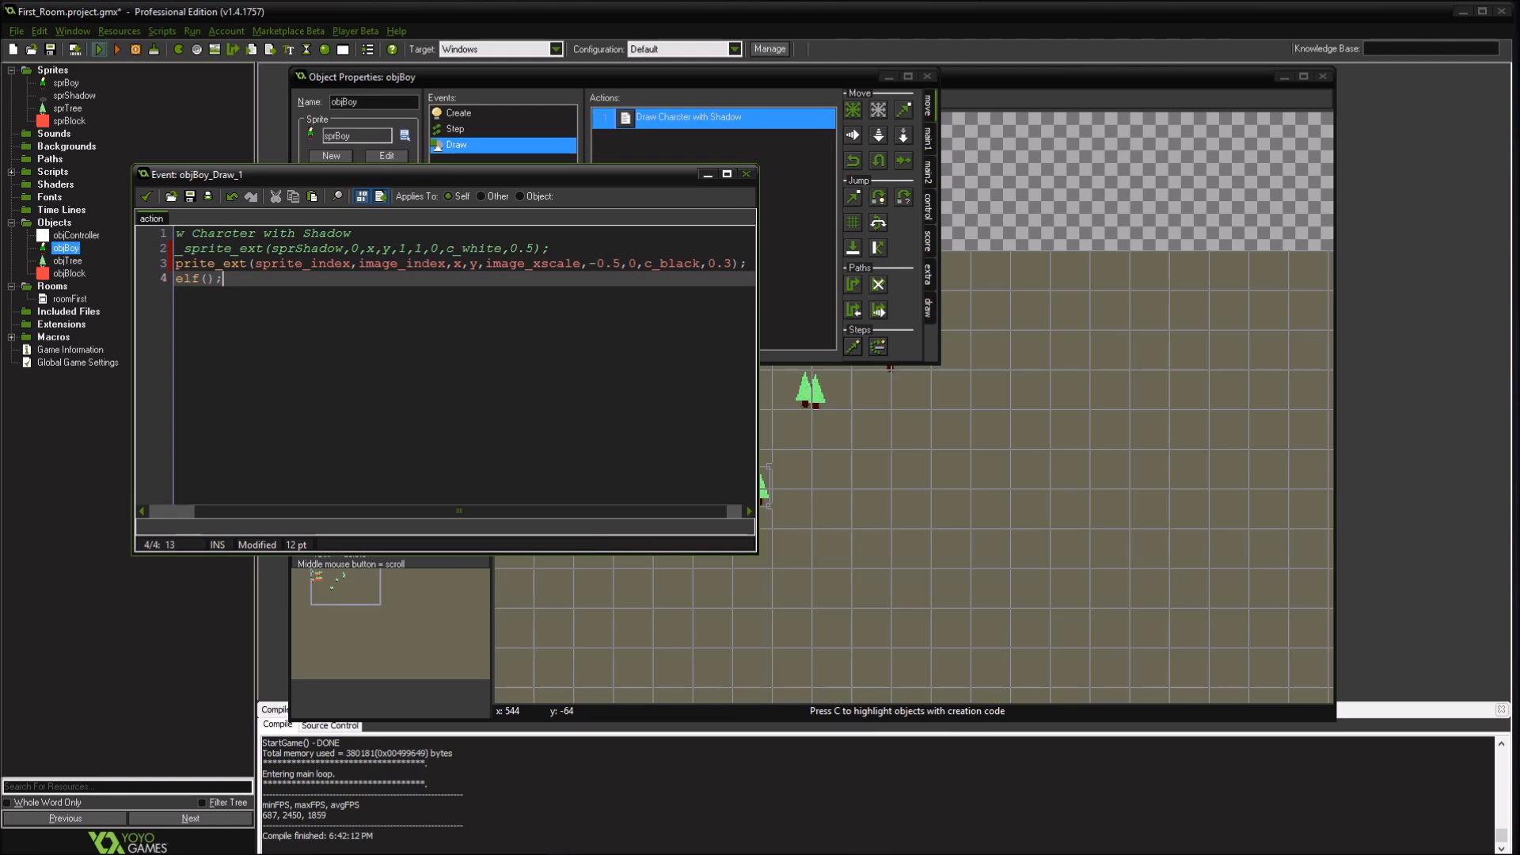
# Run the game and walk the boy around the trees to check how his shadow follows him
pyautogui.click(98, 50)
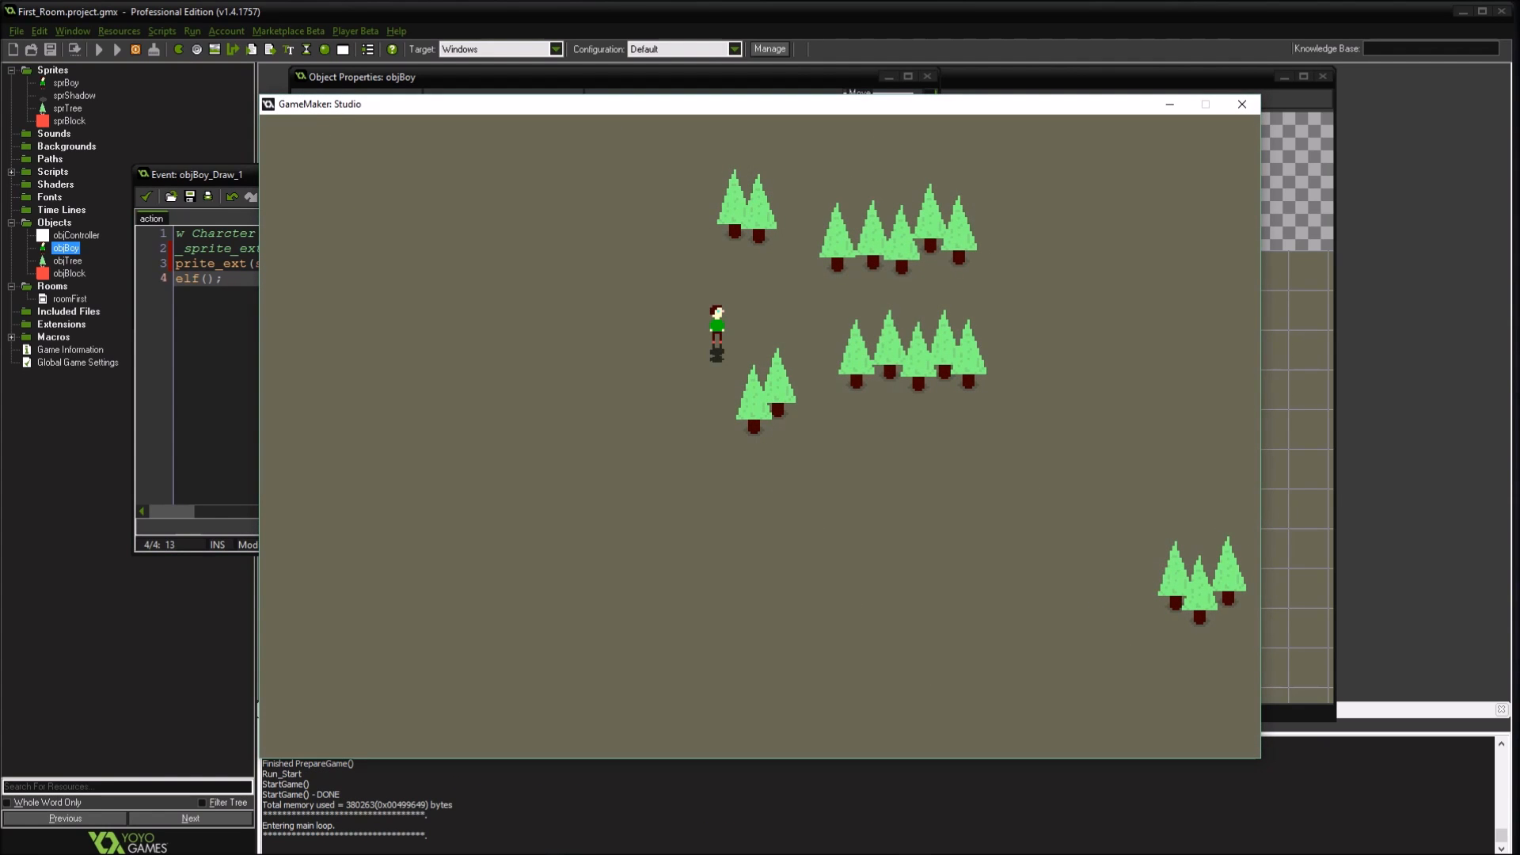
pyautogui.press('Right')
pyautogui.press('Left')
pyautogui.press('Down')
pyautogui.press('Left')
pyautogui.press('Down')
pyautogui.press('Down')
pyautogui.press('Right')
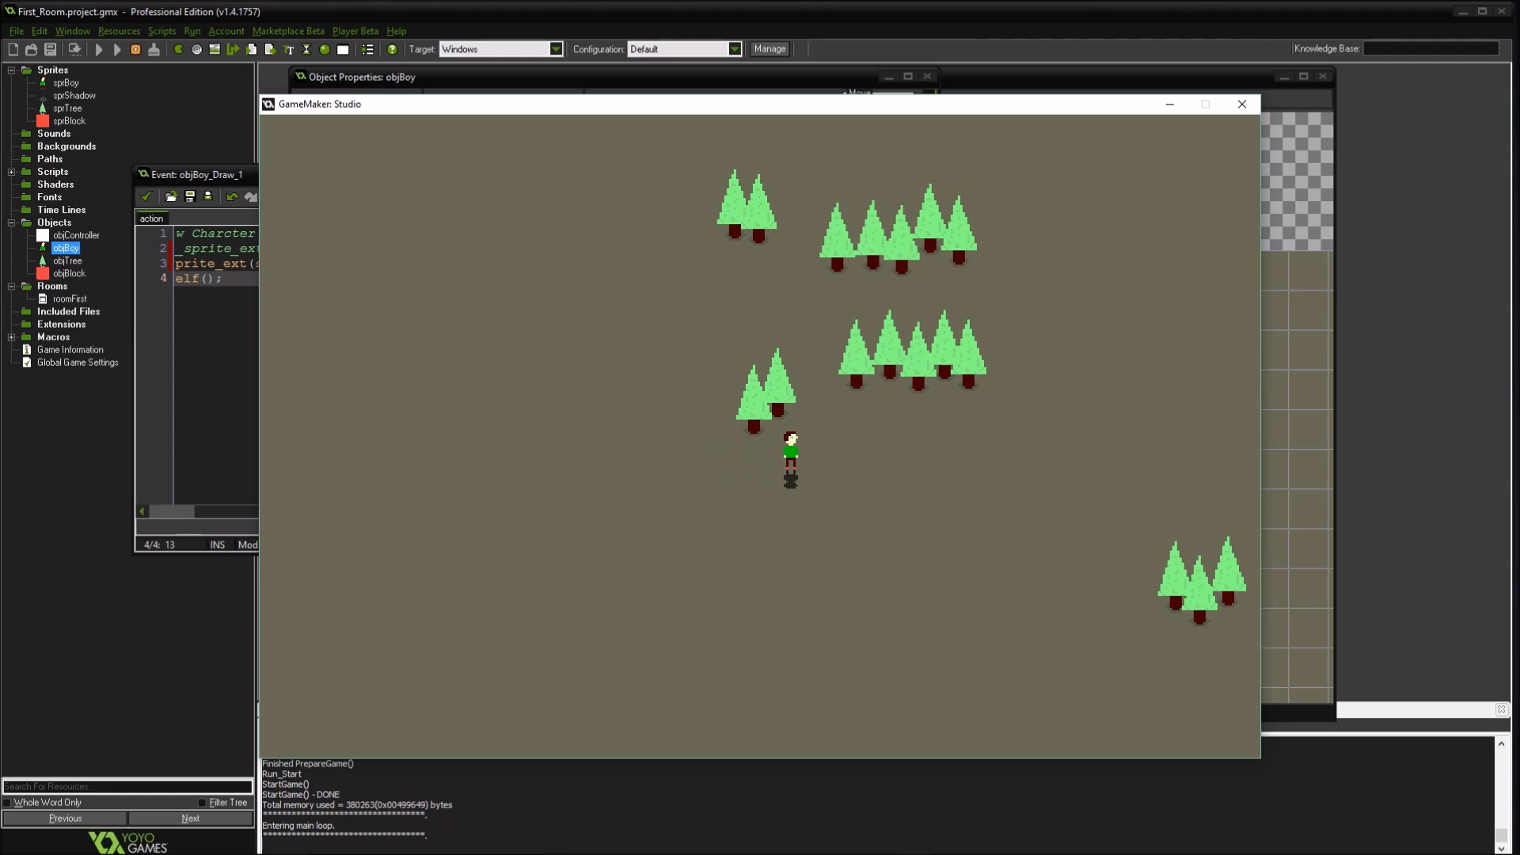
pyautogui.press('Right')
pyautogui.press('Up')
pyautogui.press('Right')
pyautogui.press('Left')
pyautogui.press('Up')
pyautogui.press('Left')
pyautogui.press('Down')
pyautogui.press('Left')
pyautogui.press('Right')
pyautogui.press('Up')
pyautogui.press('Left')
pyautogui.press('Right')
pyautogui.press('Up')
pyautogui.press('Right')
pyautogui.press('Down')
pyautogui.press('Left')
pyautogui.press('Right')
pyautogui.press('Down')
pyautogui.click(1241, 103)
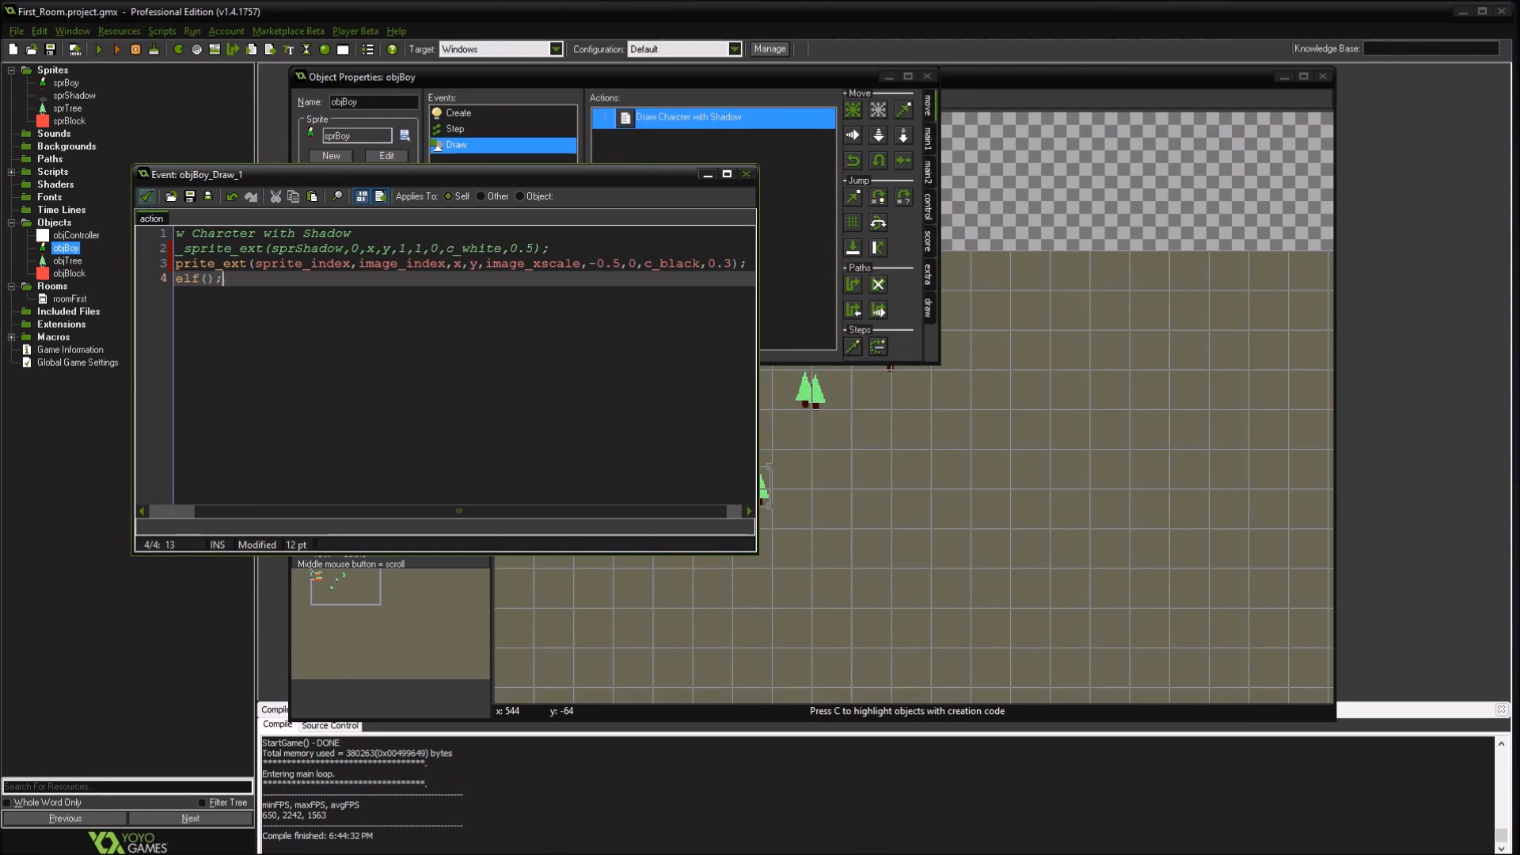
# Accept the Draw event code and create a new sprite named sprMud
pyautogui.click(147, 195)
pyautogui.rightClick(52, 70)
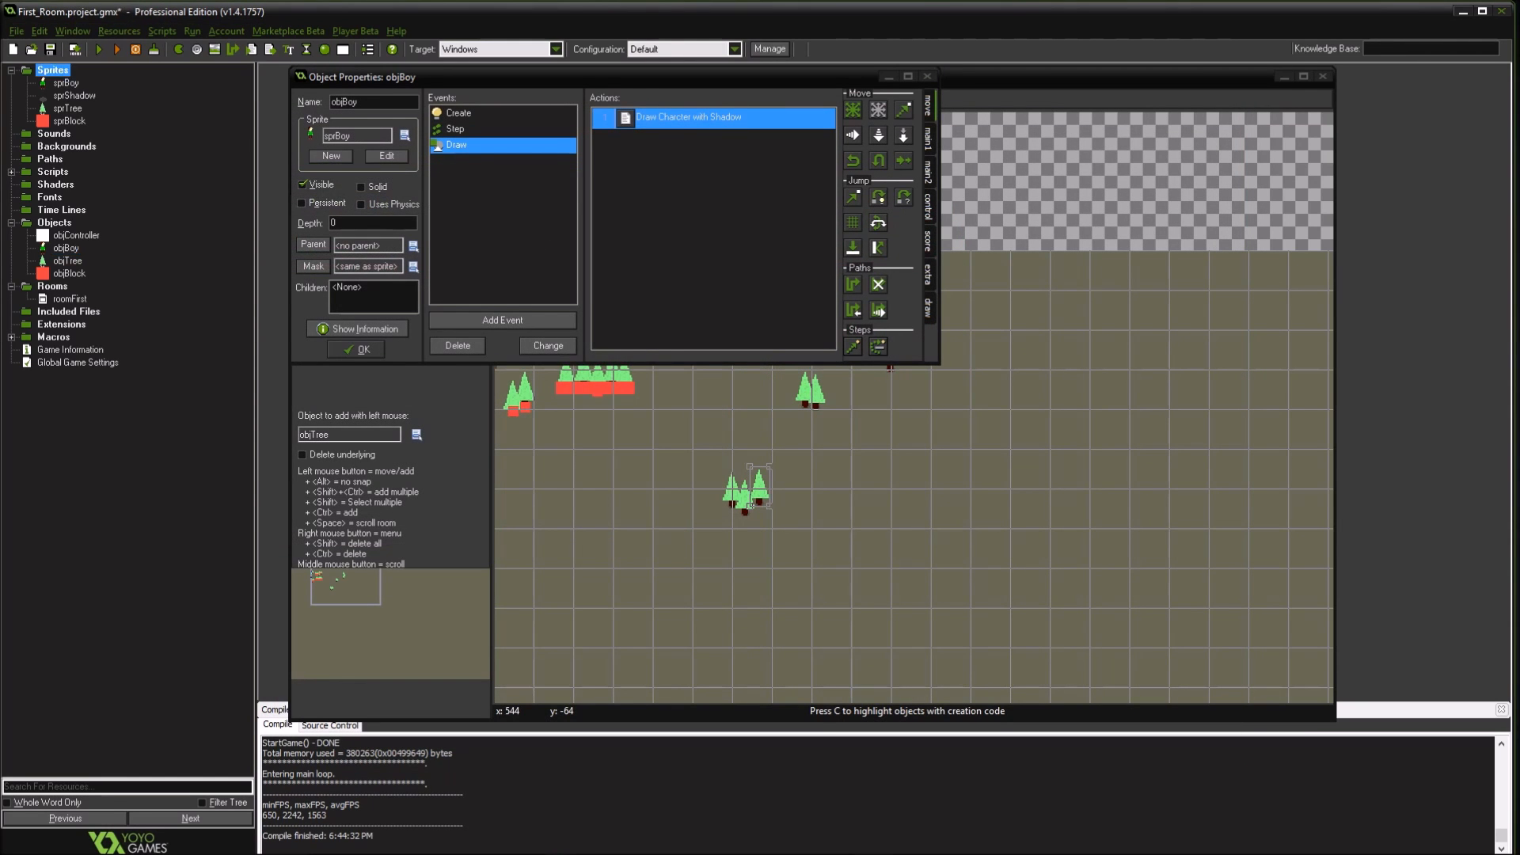
pyautogui.click(44, 77)
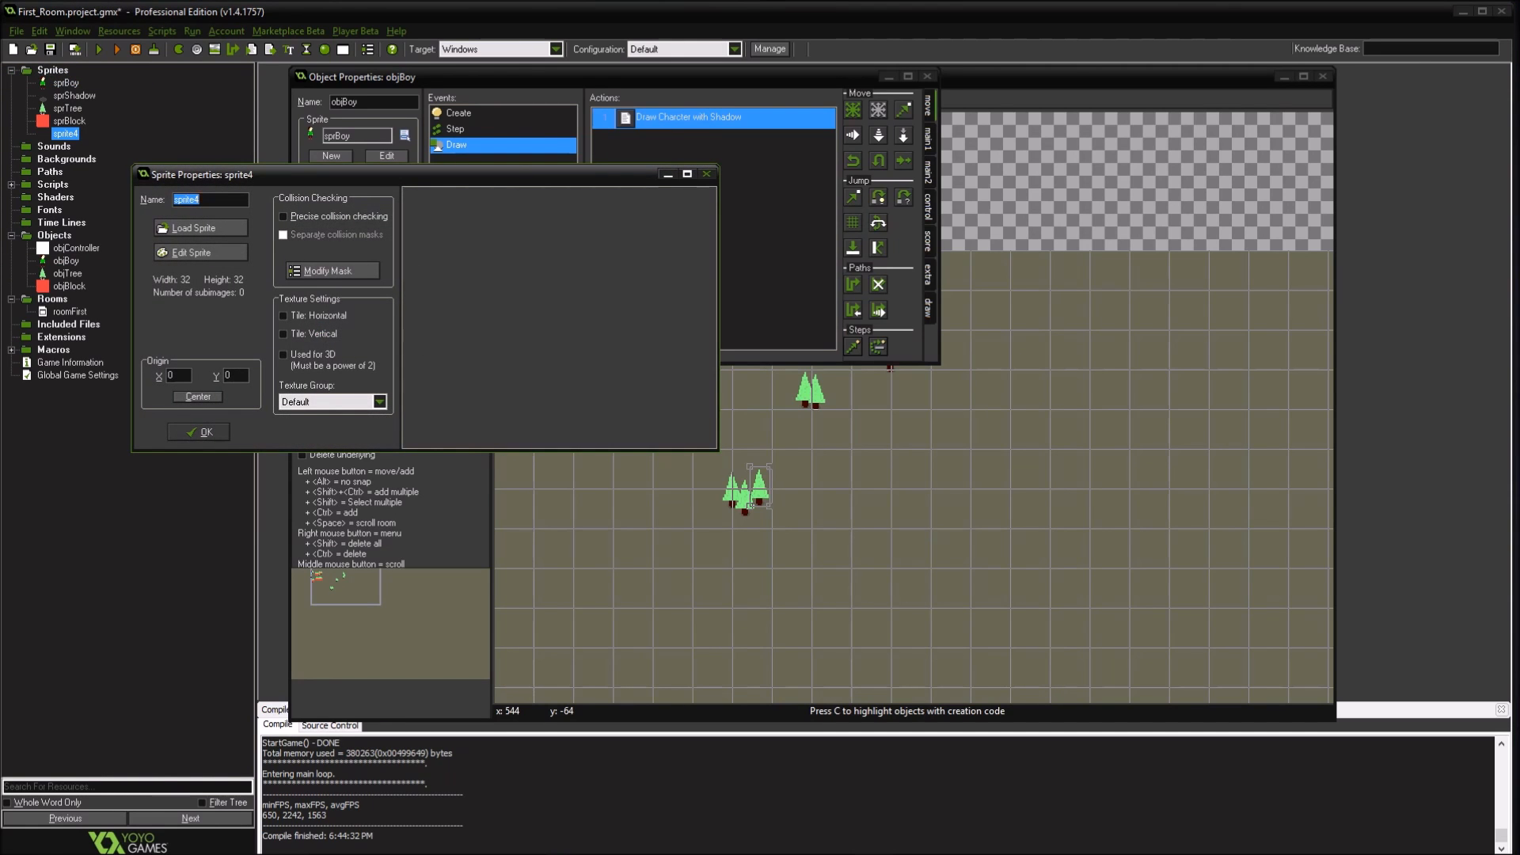
pyautogui.write('sprMud')
# Add a blank 32 x 32 image to sprMud and open it for editing with the Ellipse tool
pyautogui.click(200, 252)
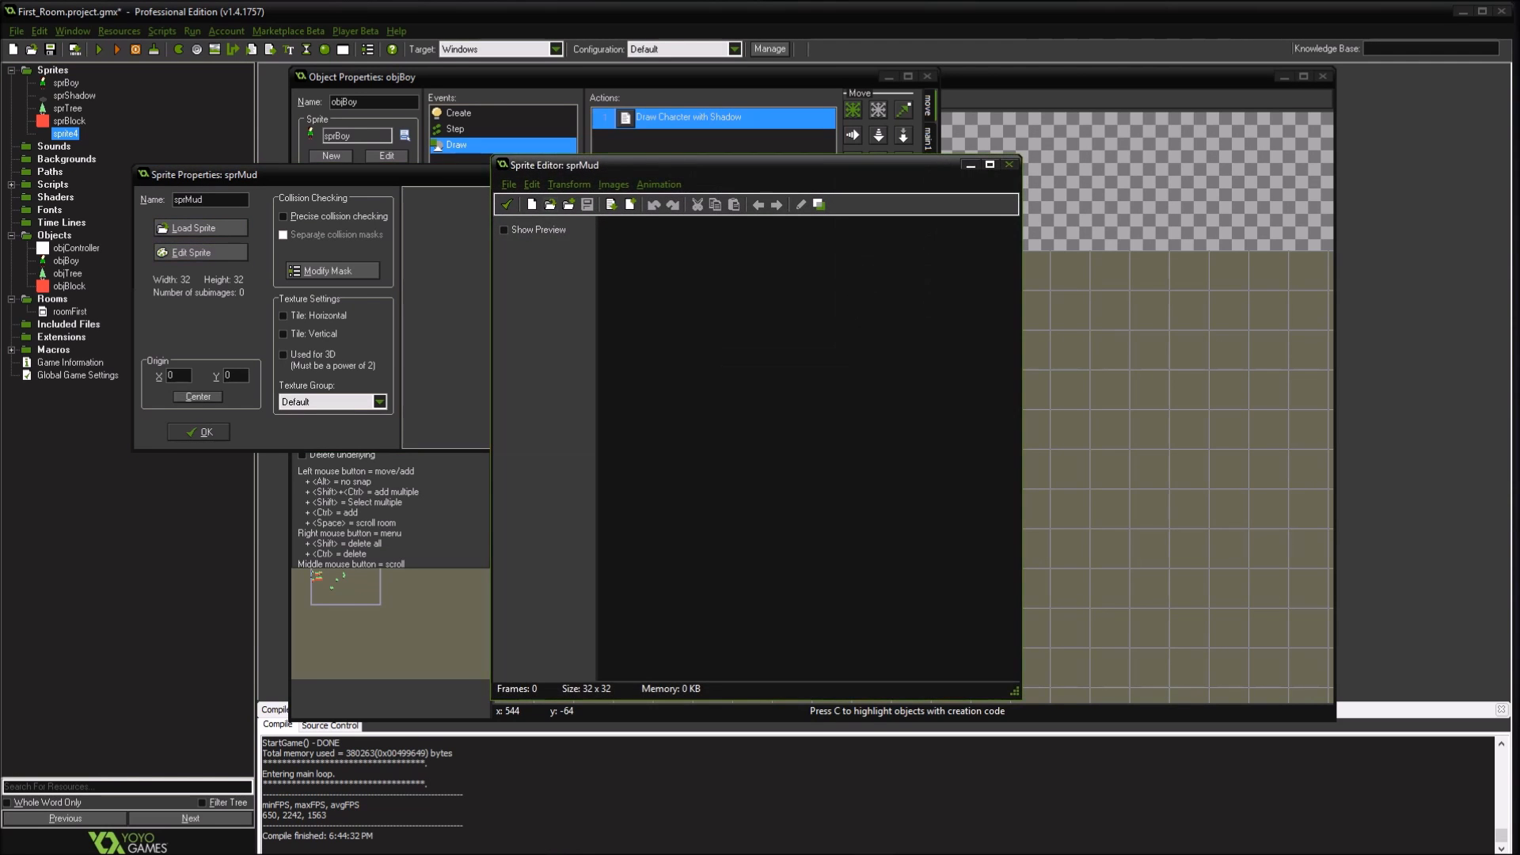
pyautogui.click(532, 204)
pyautogui.click(705, 469)
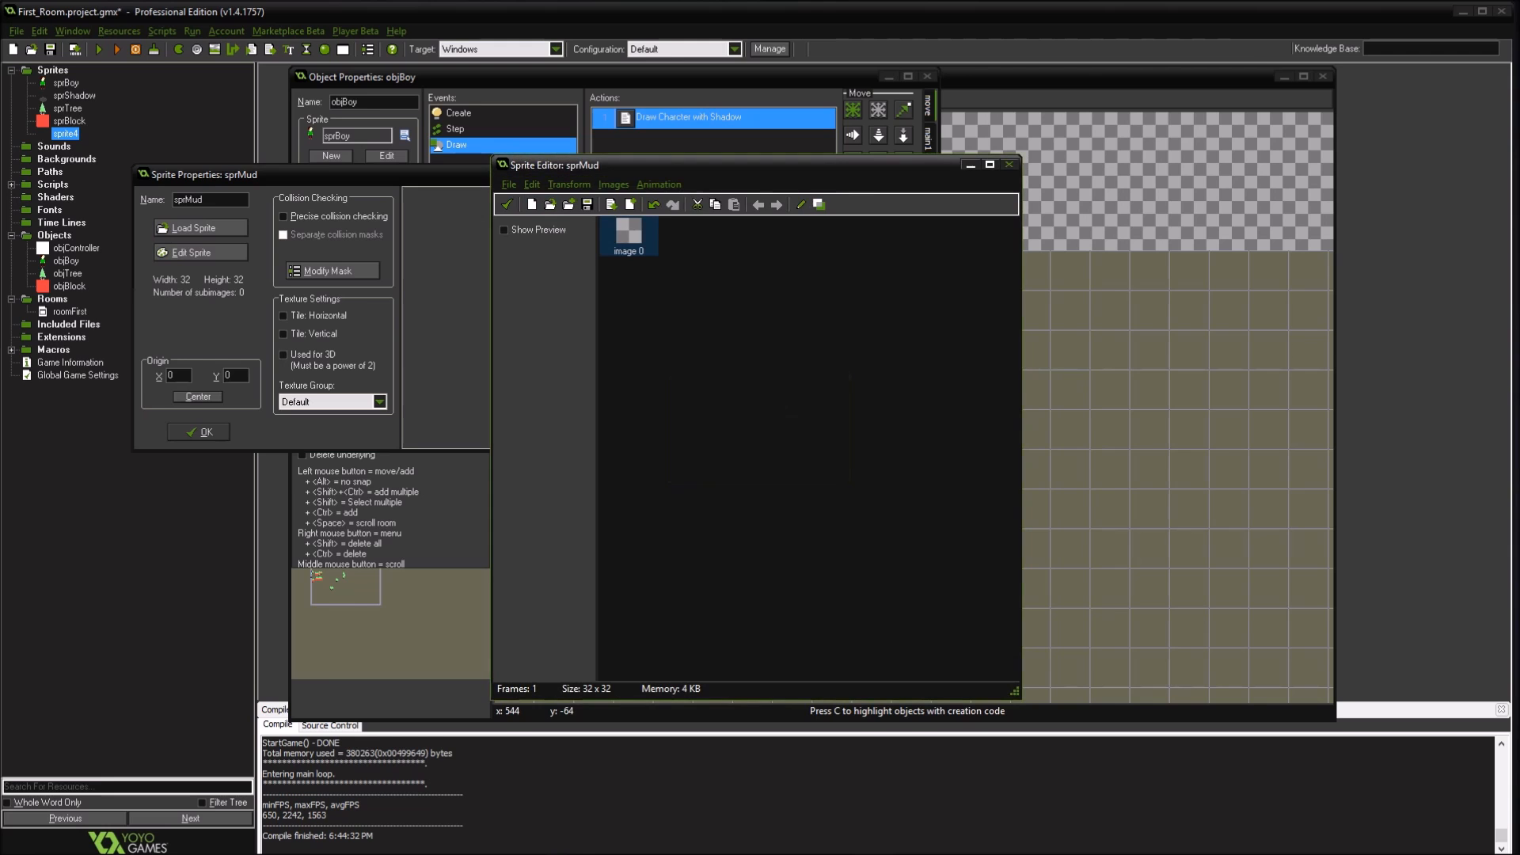
pyautogui.doubleClick(628, 235)
pyautogui.scroll(5, 629, 235)
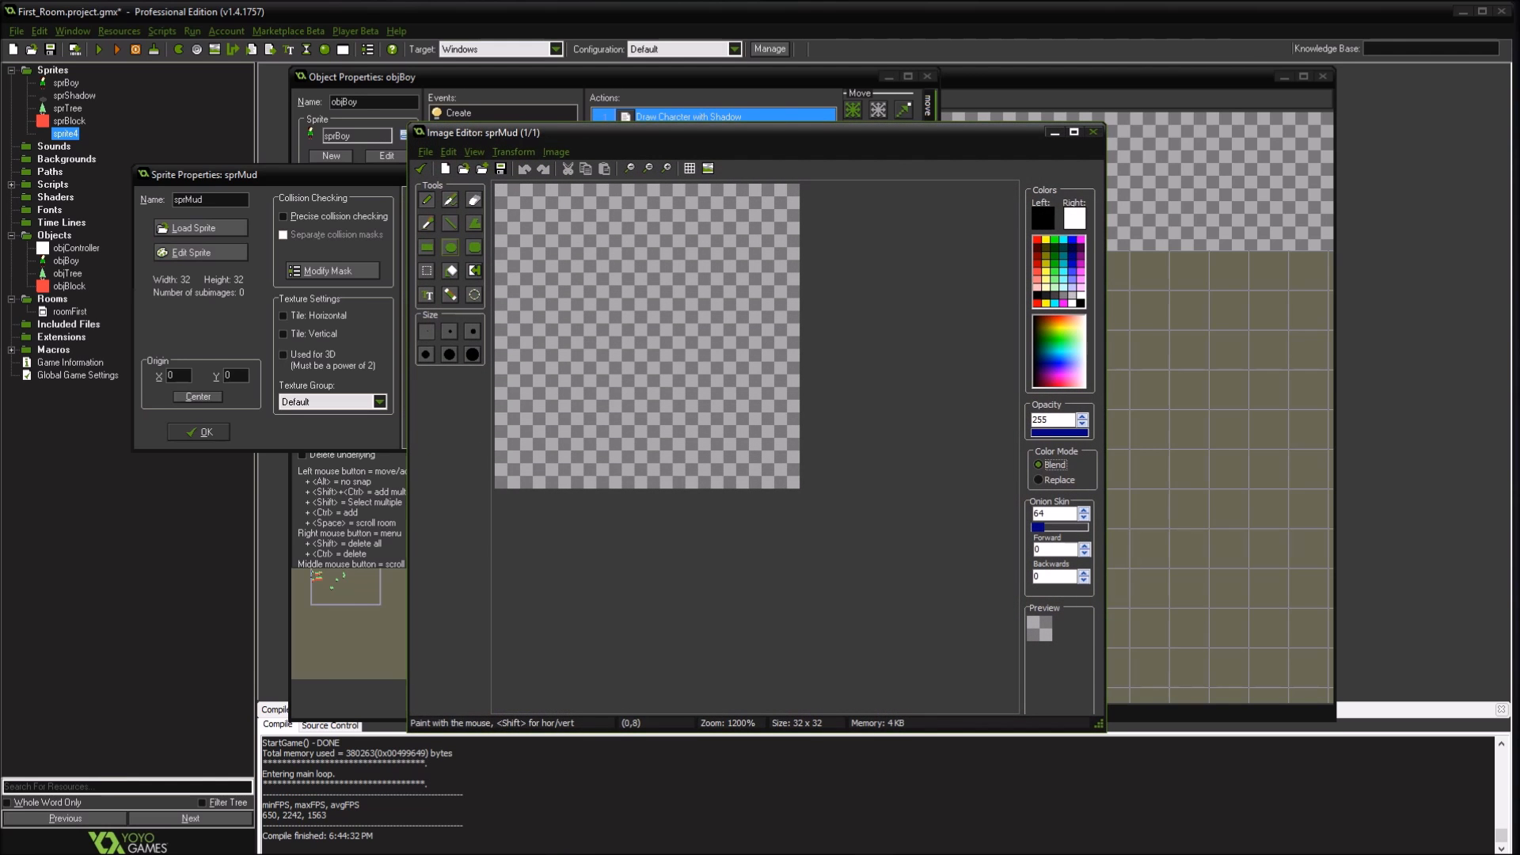
pyautogui.click(450, 247)
pyautogui.click(1037, 248)
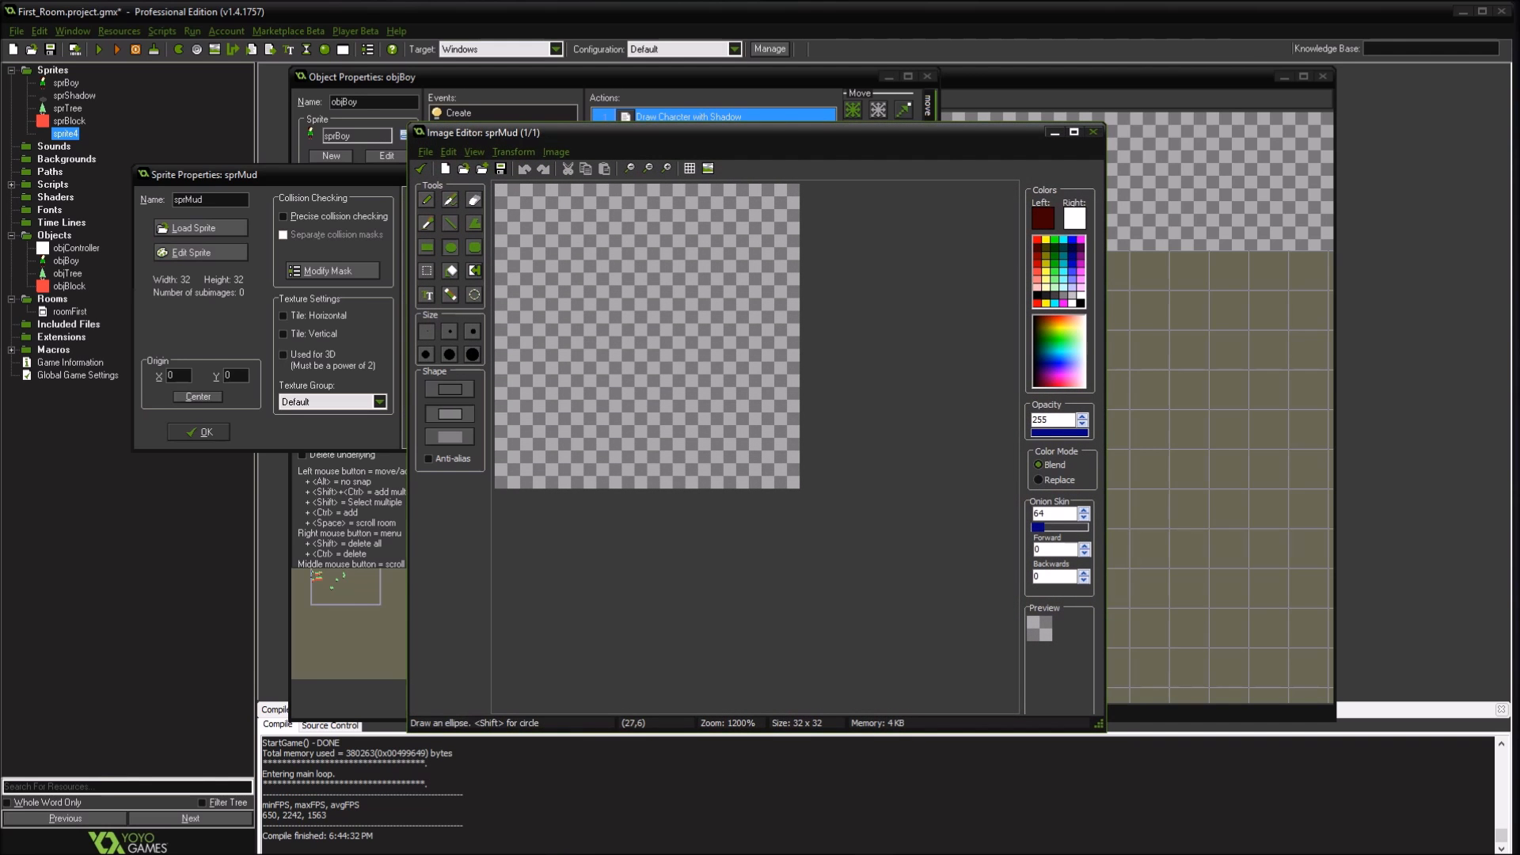
pyautogui.click(1043, 218)
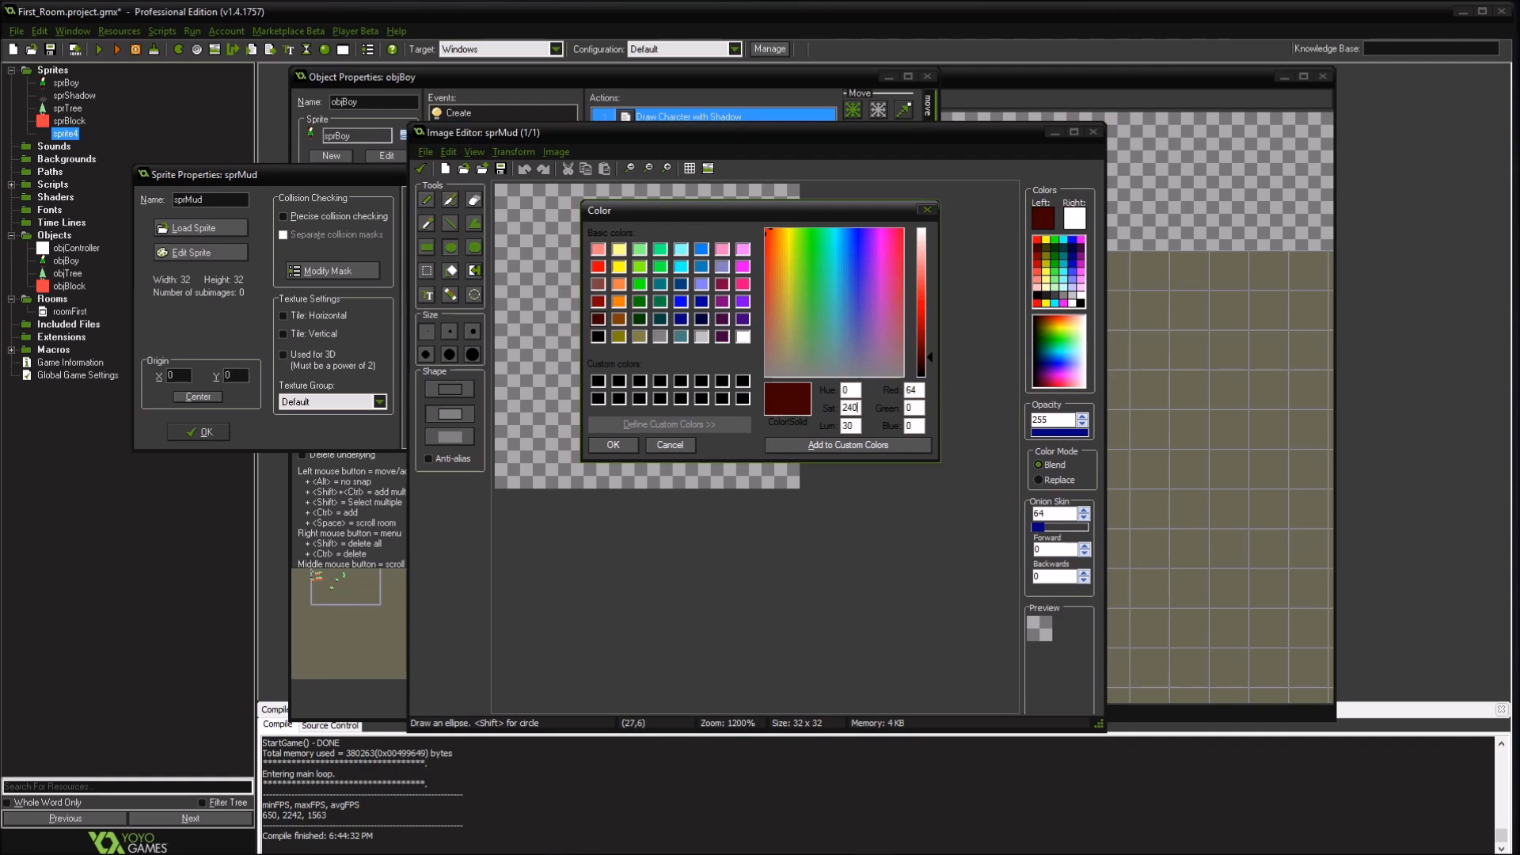
pyautogui.doubleClick(850, 407)
pyautogui.write('180')
pyautogui.press('BackSpace')
pyautogui.press('BackSpace')
pyautogui.write('00')
pyautogui.click(927, 210)
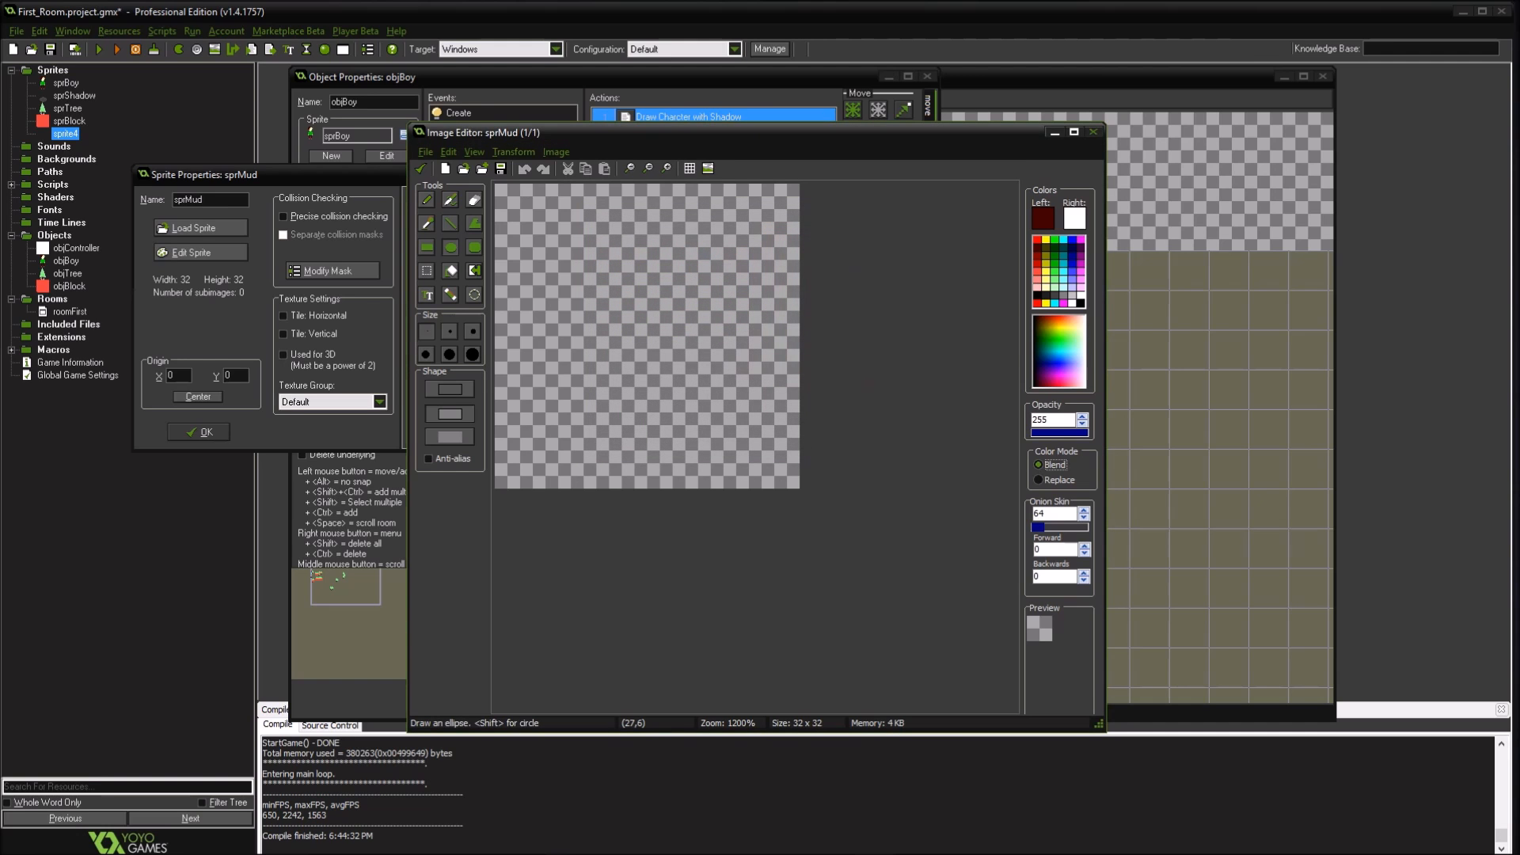
# Set the primary colour to brown (RGB 92, 53, 1) and draw a wide ellipse across the lower part of the image
pyautogui.click(1043, 219)
pyautogui.click(599, 284)
pyautogui.click(599, 301)
pyautogui.click(599, 319)
pyautogui.click(775, 231)
pyautogui.click(779, 233)
pyautogui.click(922, 350)
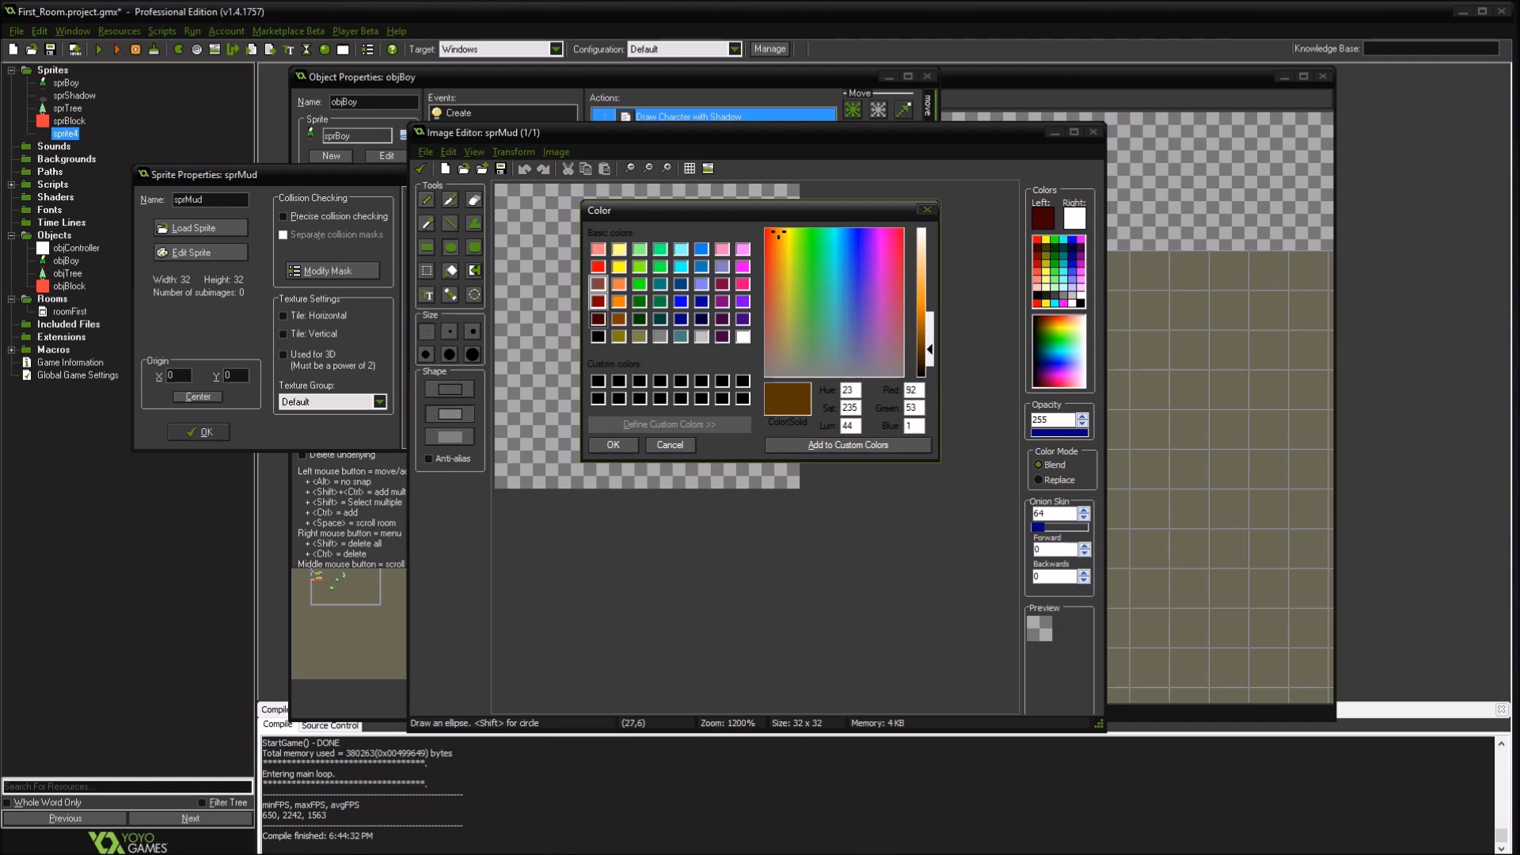
pyautogui.click(613, 444)
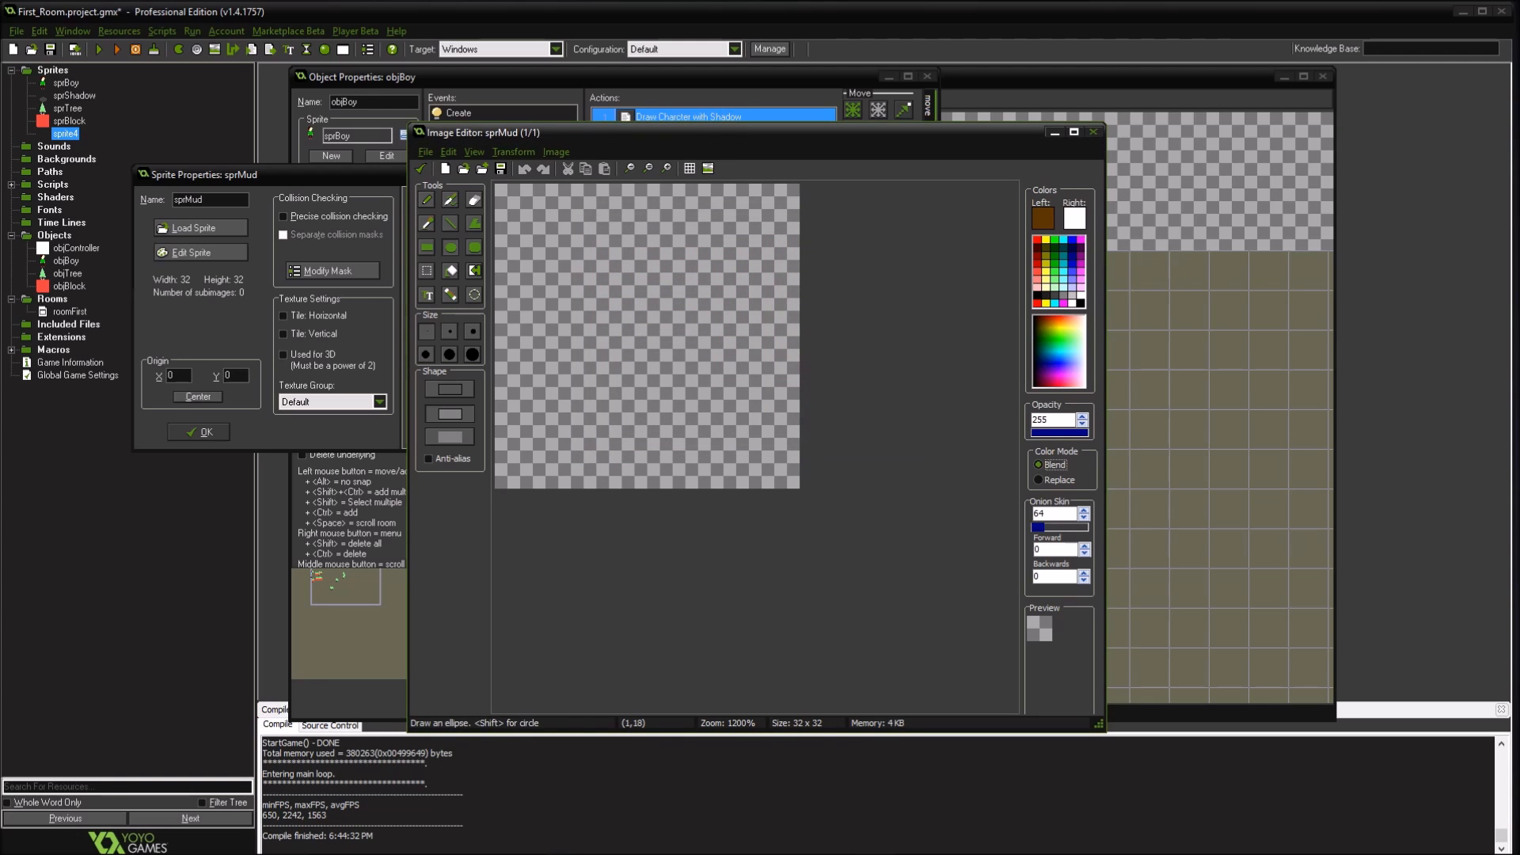
pyautogui.moveTo(498, 360); pyautogui.dragTo(755, 454)
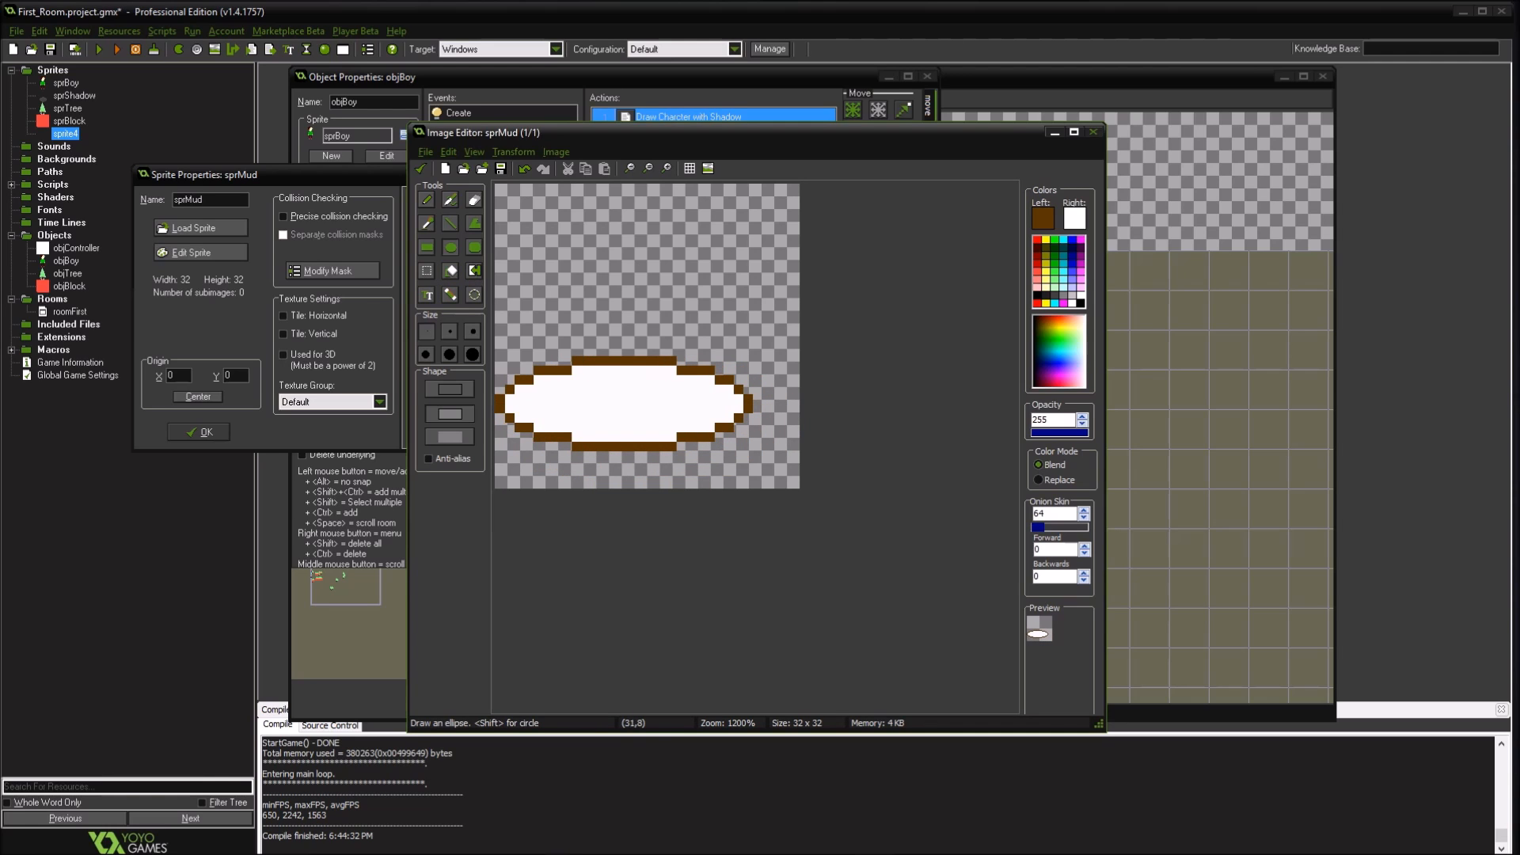
# Fill the inside of the ellipse with a darker brown (RGB 65, 38, 1)
pyautogui.click(450, 270)
pyautogui.click(1043, 217)
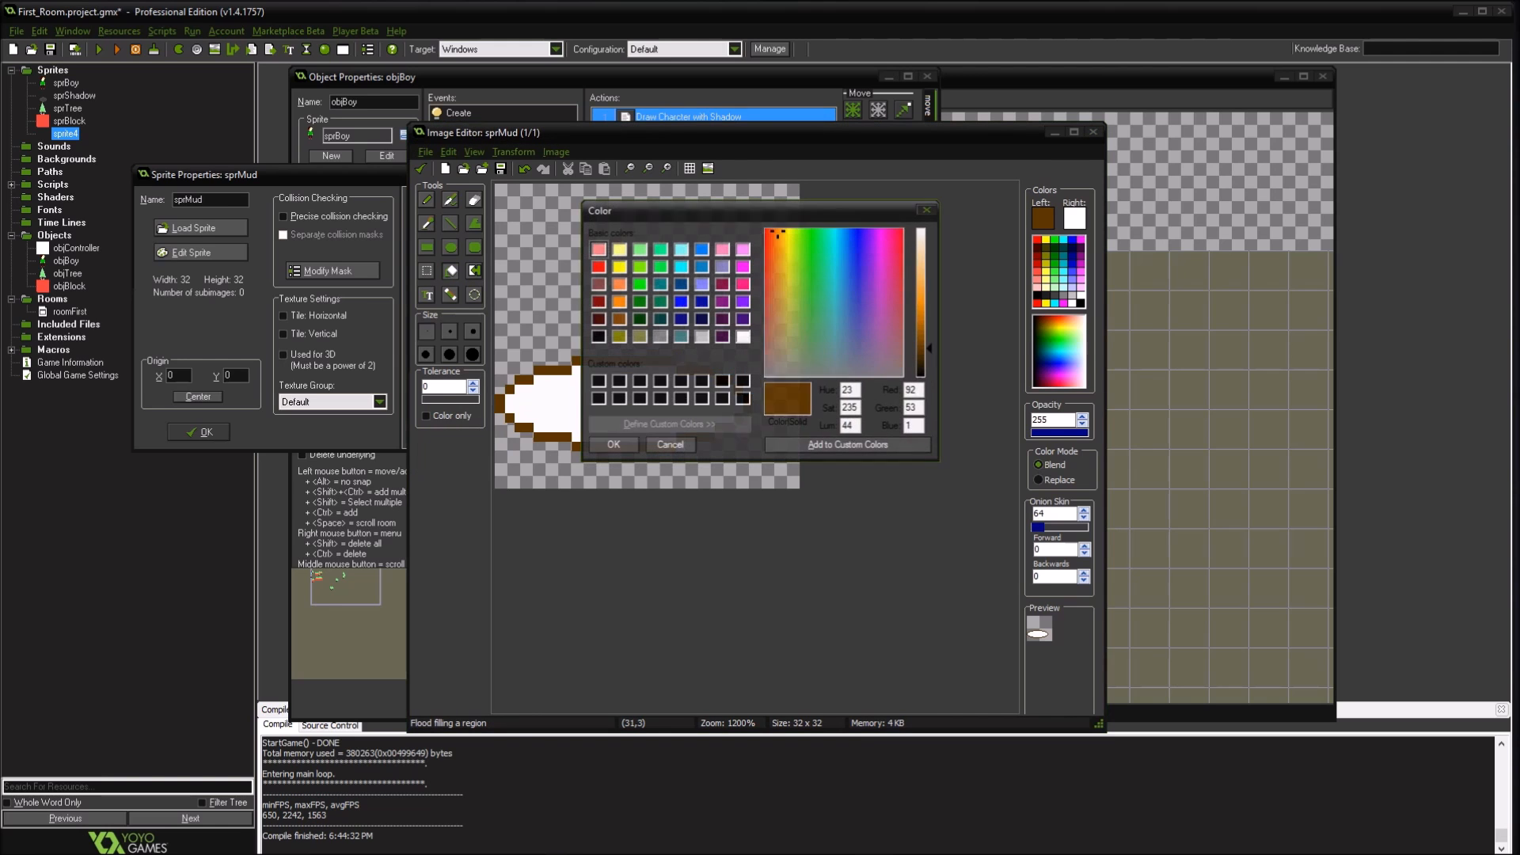
pyautogui.click(929, 355)
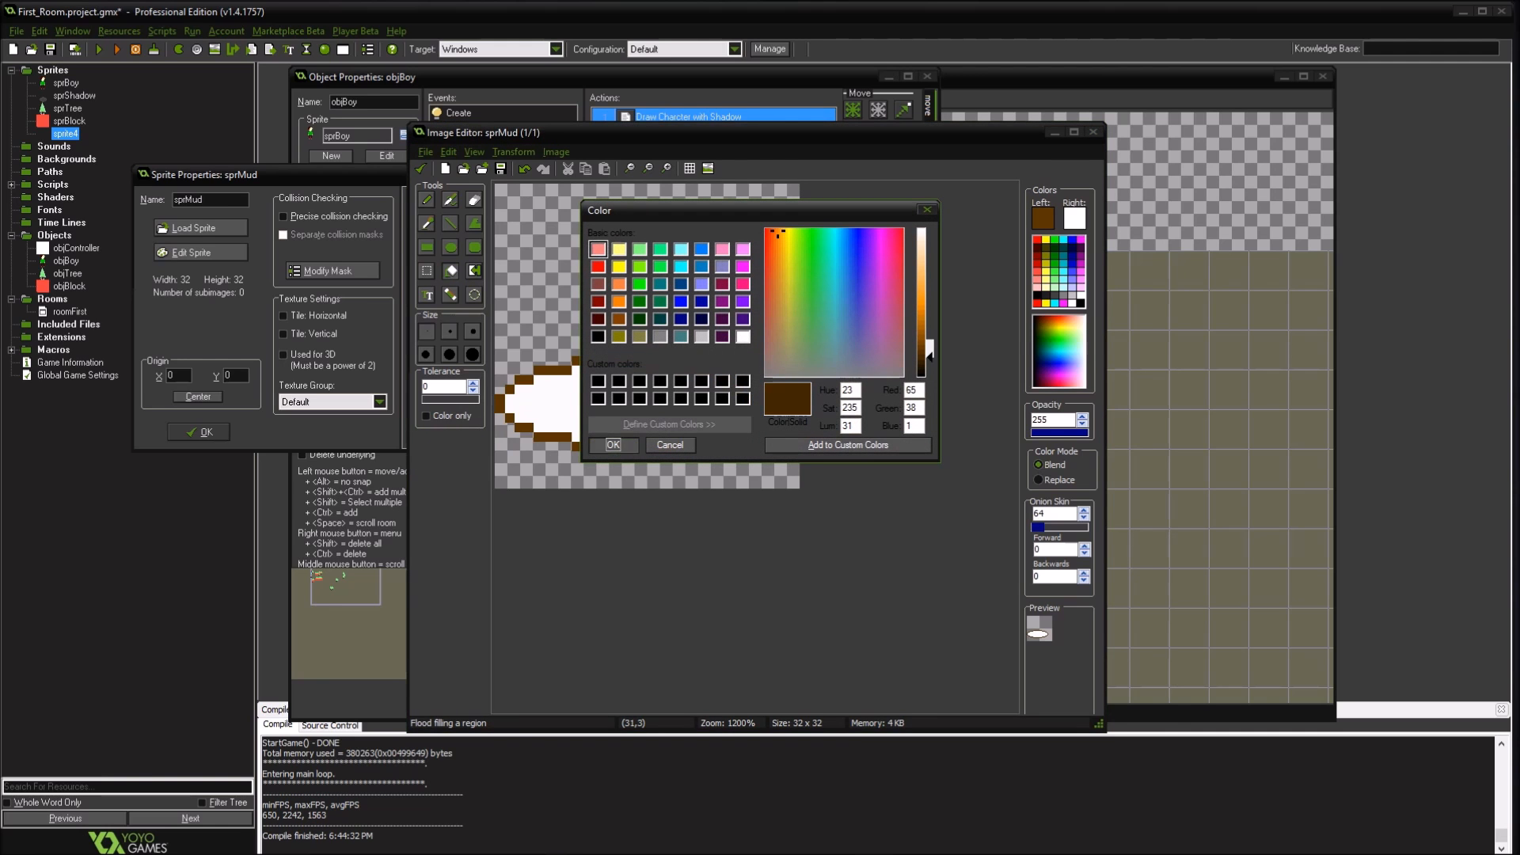
pyautogui.click(613, 444)
pyautogui.click(738, 398)
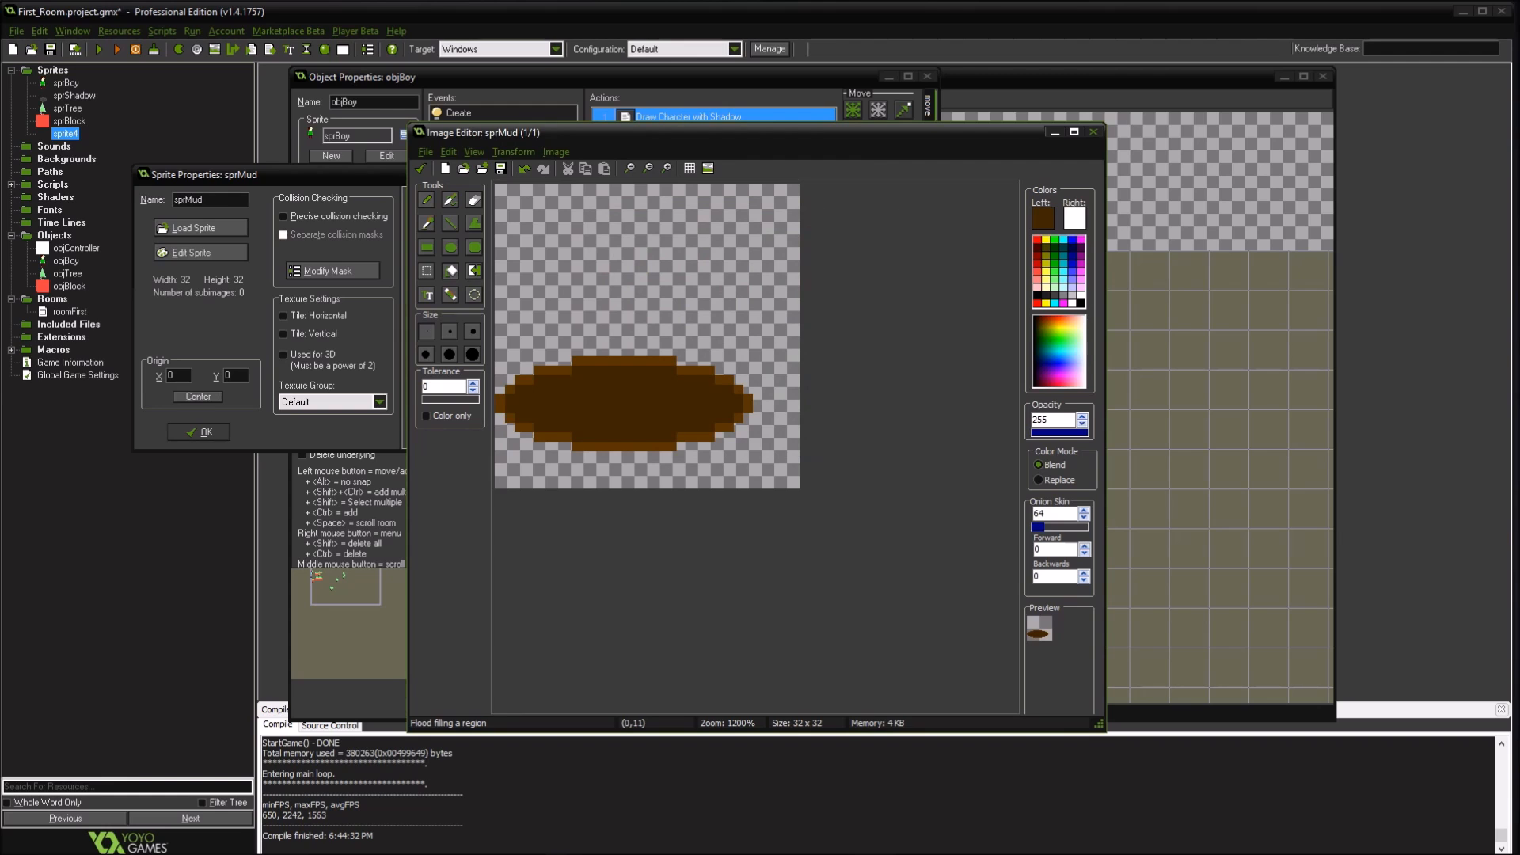
# Draw smaller ellipses overlapping the lower-right edge of the brown ellipse to extend the mud shape
pyautogui.click(450, 246)
pyautogui.moveTo(633, 418); pyautogui.dragTo(736, 467)
pyautogui.moveTo(737, 466)
pyautogui.mouseDown()
pyautogui.moveTo(797, 485)
pyautogui.moveTo(758, 469)
pyautogui.mouseUp()
pyautogui.hotkey('ctrl', 'z')
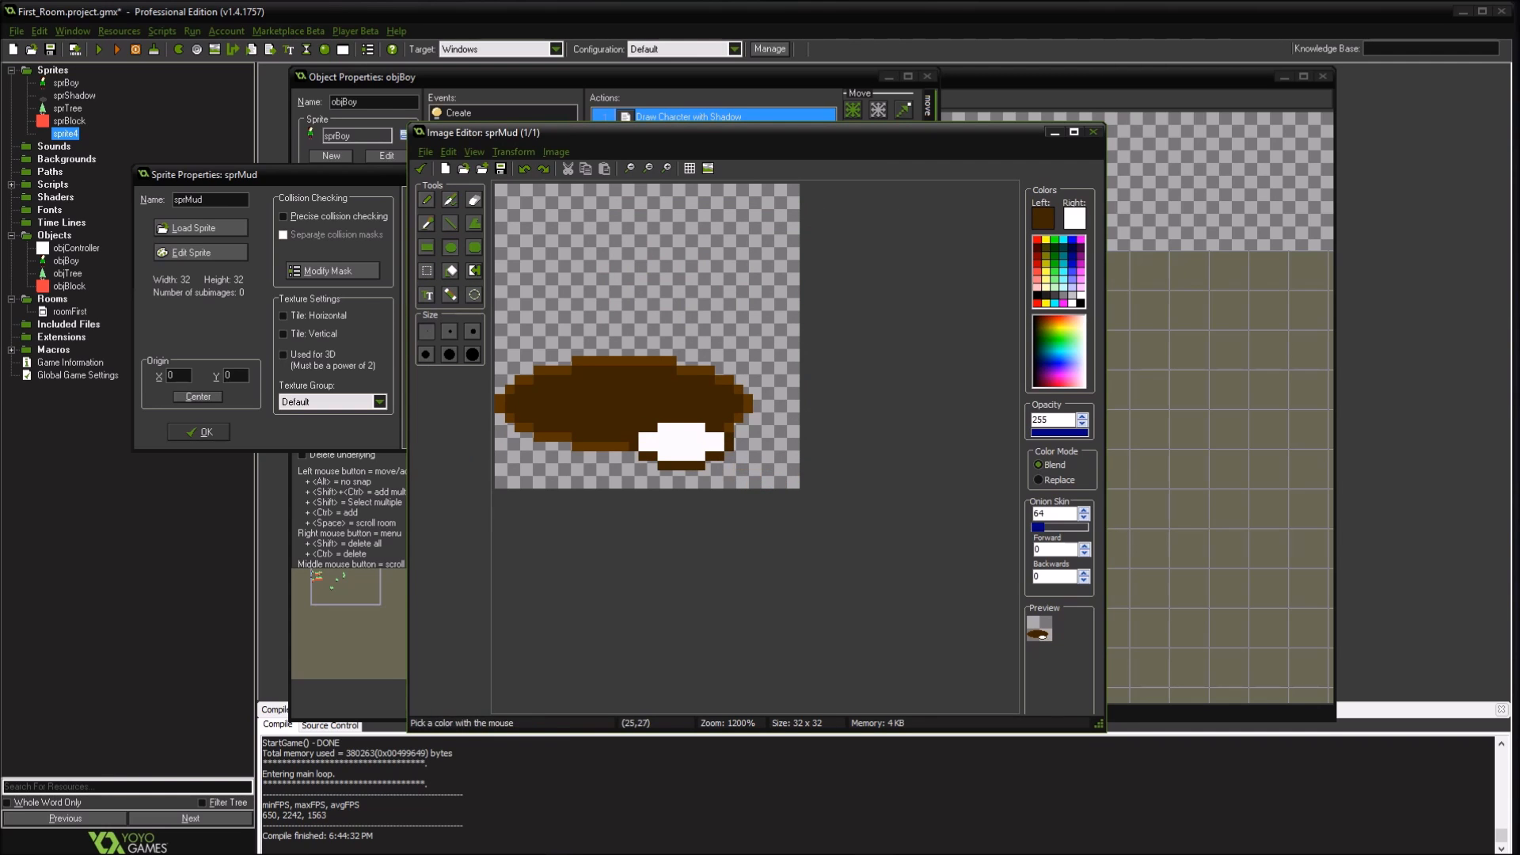
pyautogui.moveTo(639, 425); pyautogui.dragTo(803, 483)
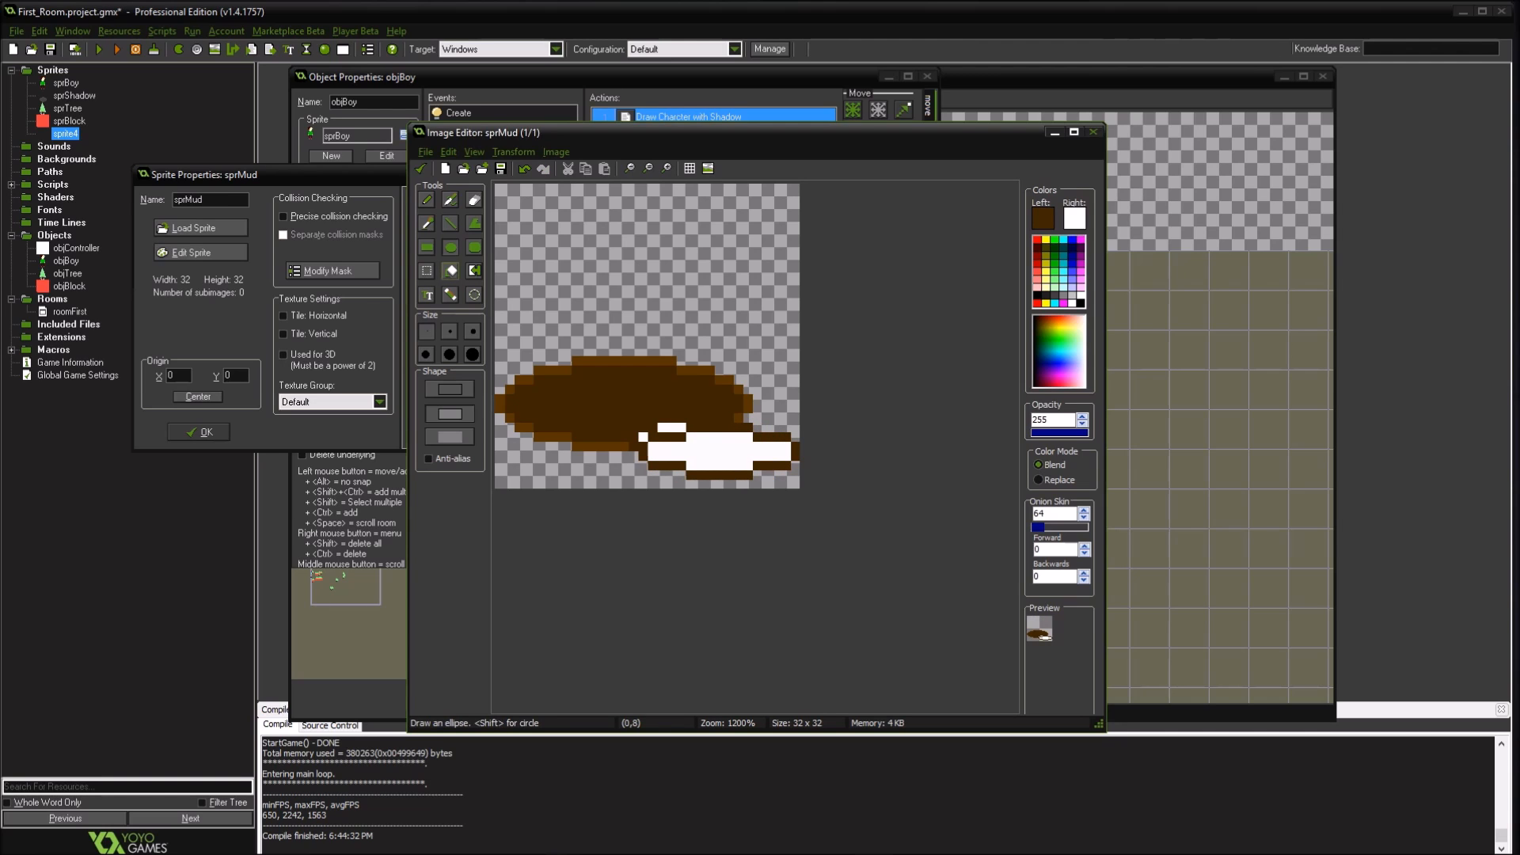
# Recolour the outline of the smaller ellipse with the lighter brown sampled from the large ellipse's outline
pyautogui.click(451, 270)
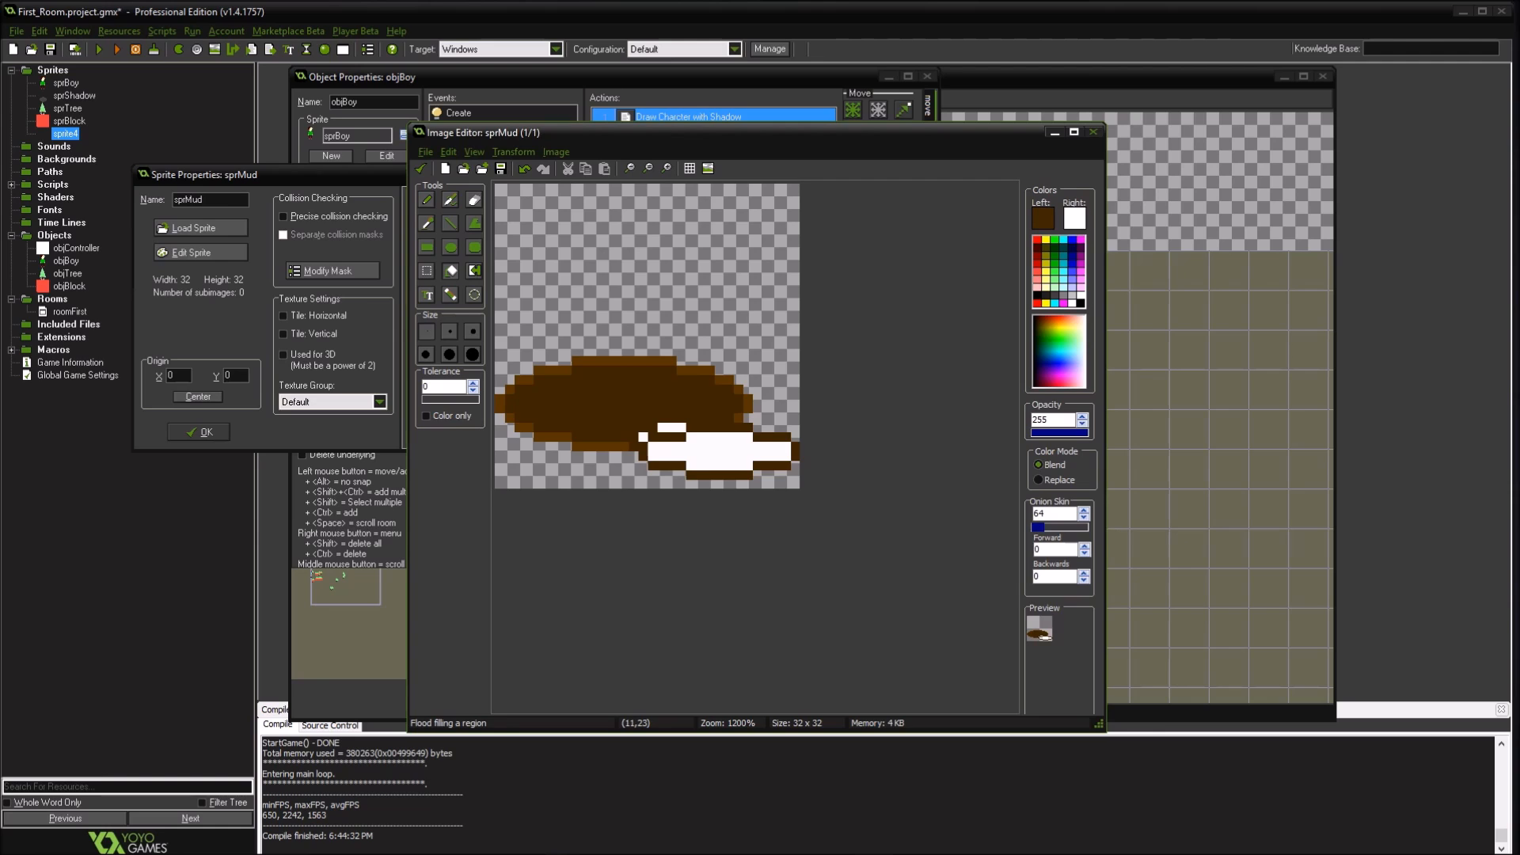
pyautogui.click(427, 224)
pyautogui.click(632, 445)
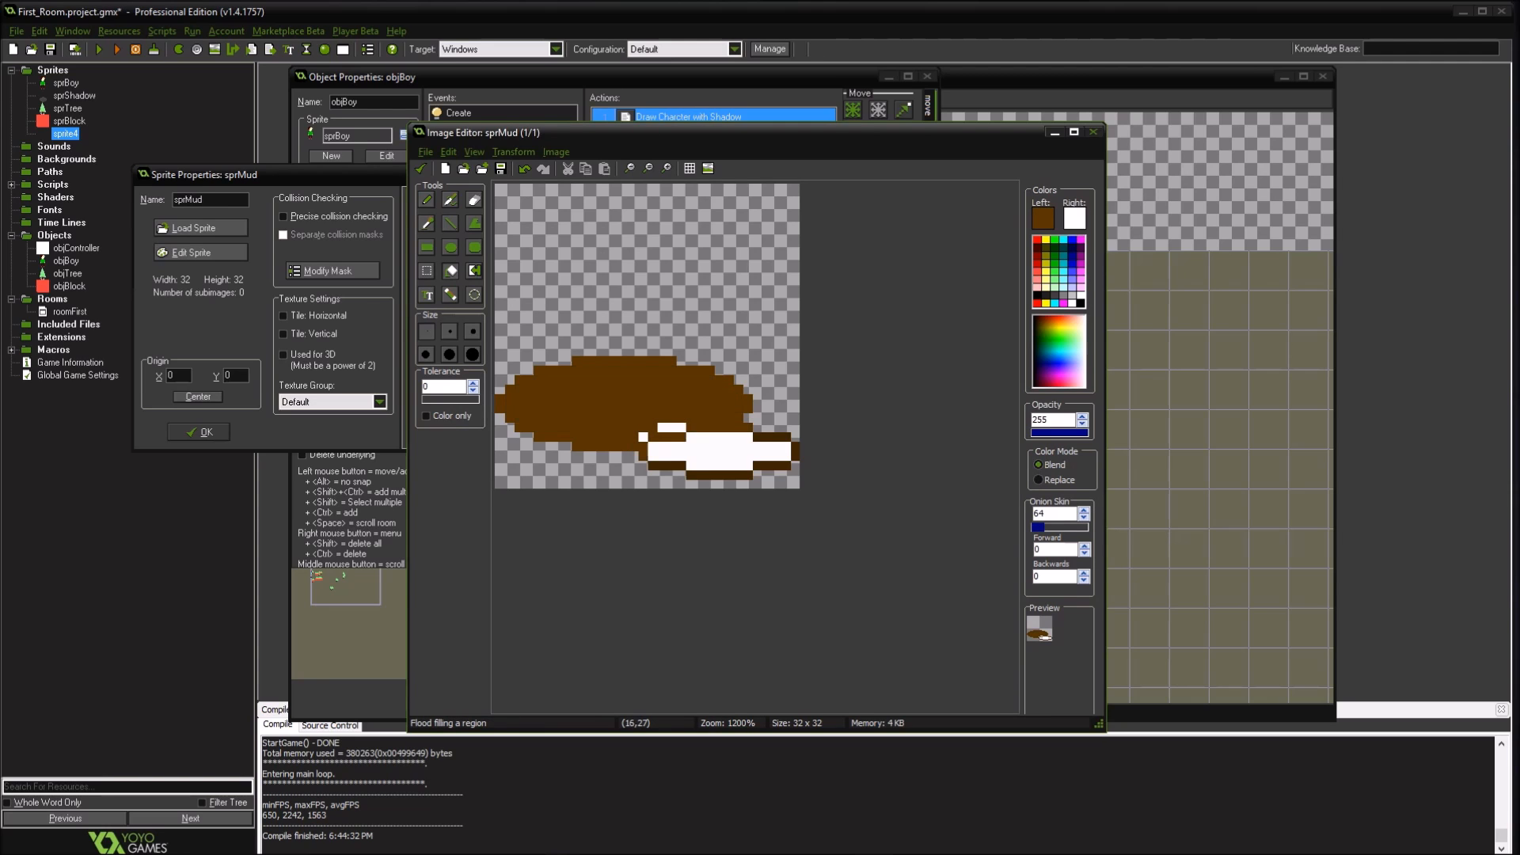
pyautogui.press('ctrl')
pyautogui.hotkey('ctrl', 'z')
pyautogui.click(663, 466)
pyautogui.click(728, 474)
pyautogui.click(775, 466)
pyautogui.click(795, 454)
pyautogui.click(770, 437)
# Fill the remaining white areas with the dark brown of the mud's interior and accept the sprite image
pyautogui.press('p')
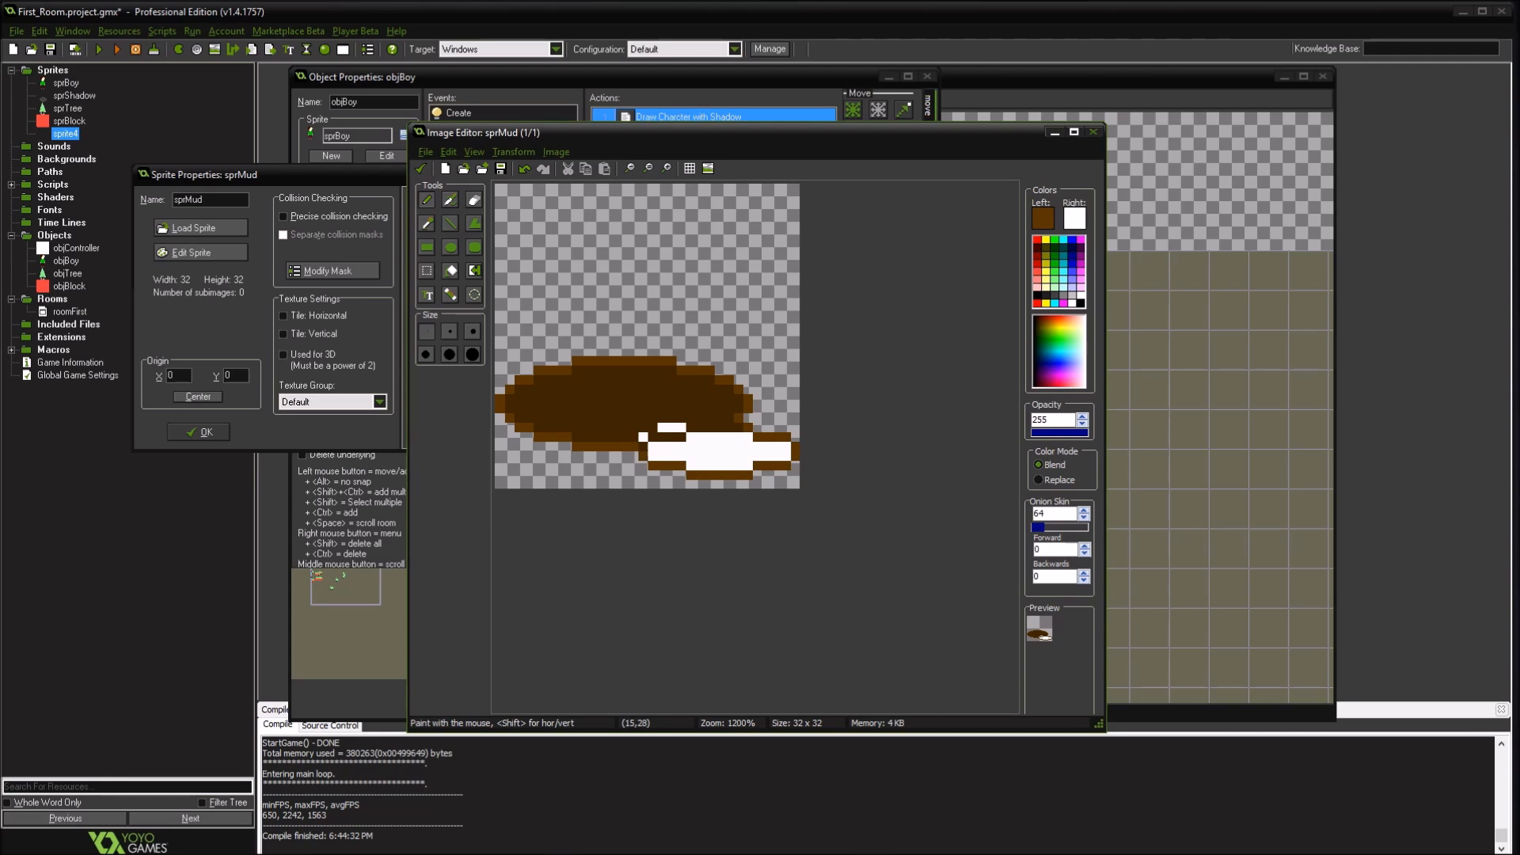
pyautogui.press('f')
pyautogui.click(643, 437)
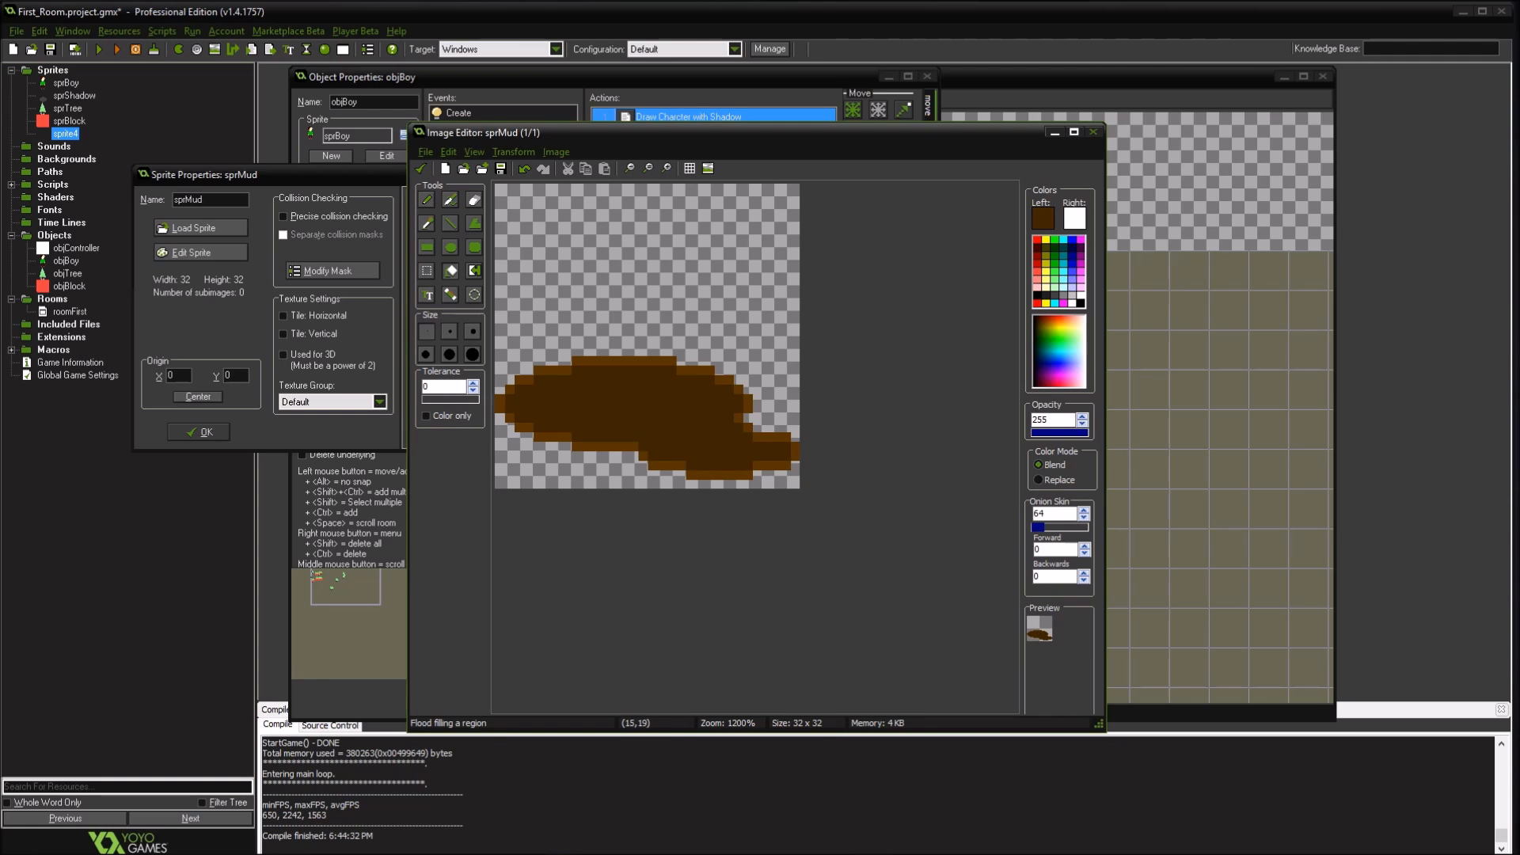
pyautogui.click(420, 169)
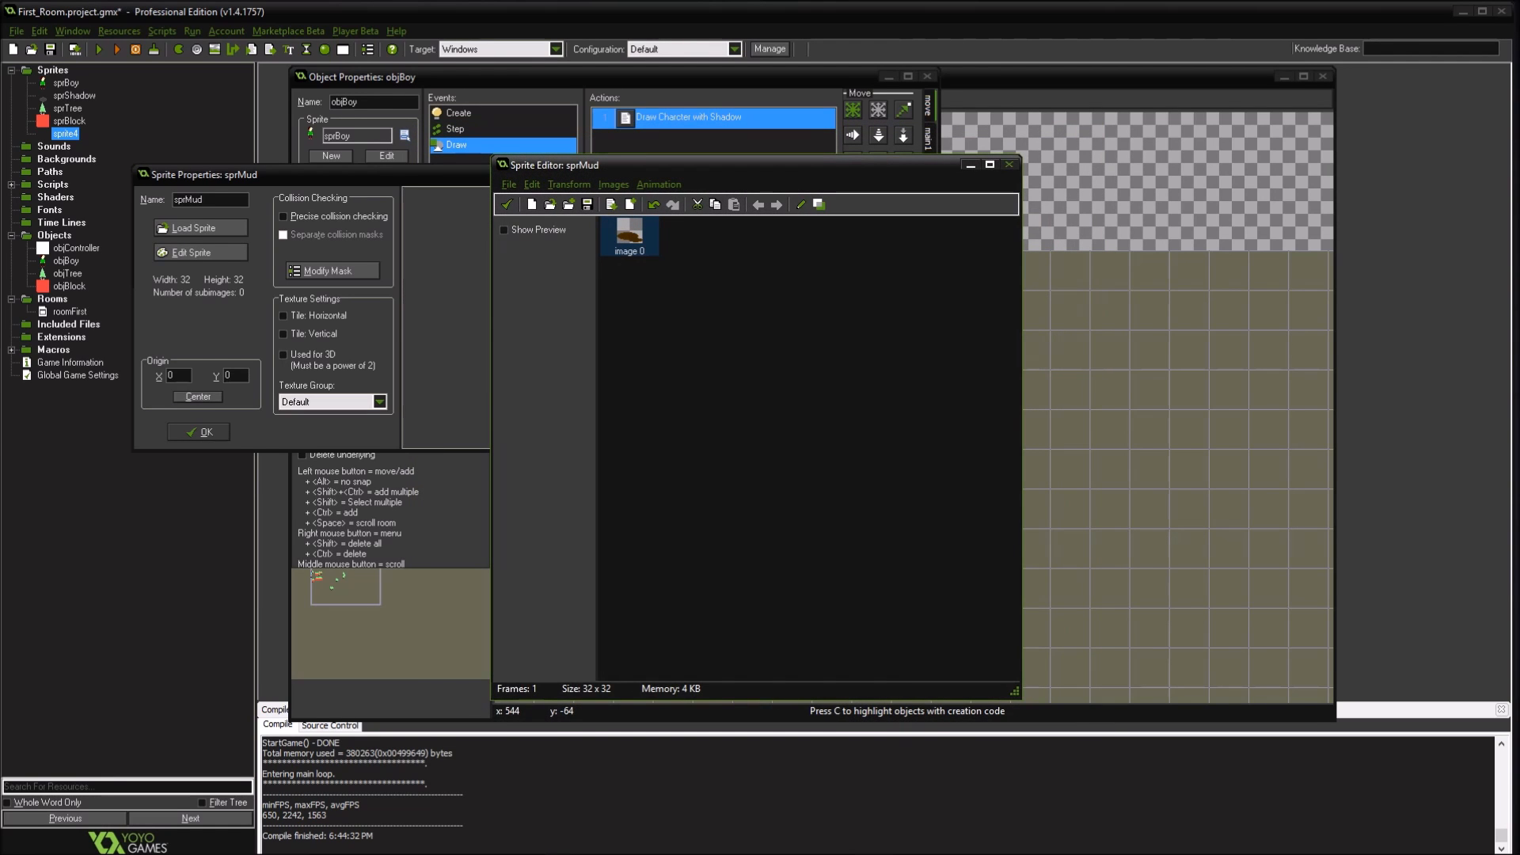
pyautogui.click(506, 204)
# Turn on precise collision checking for sprMud, centre its origin and accept the sprite properties
pyautogui.click(333, 217)
pyautogui.click(198, 396)
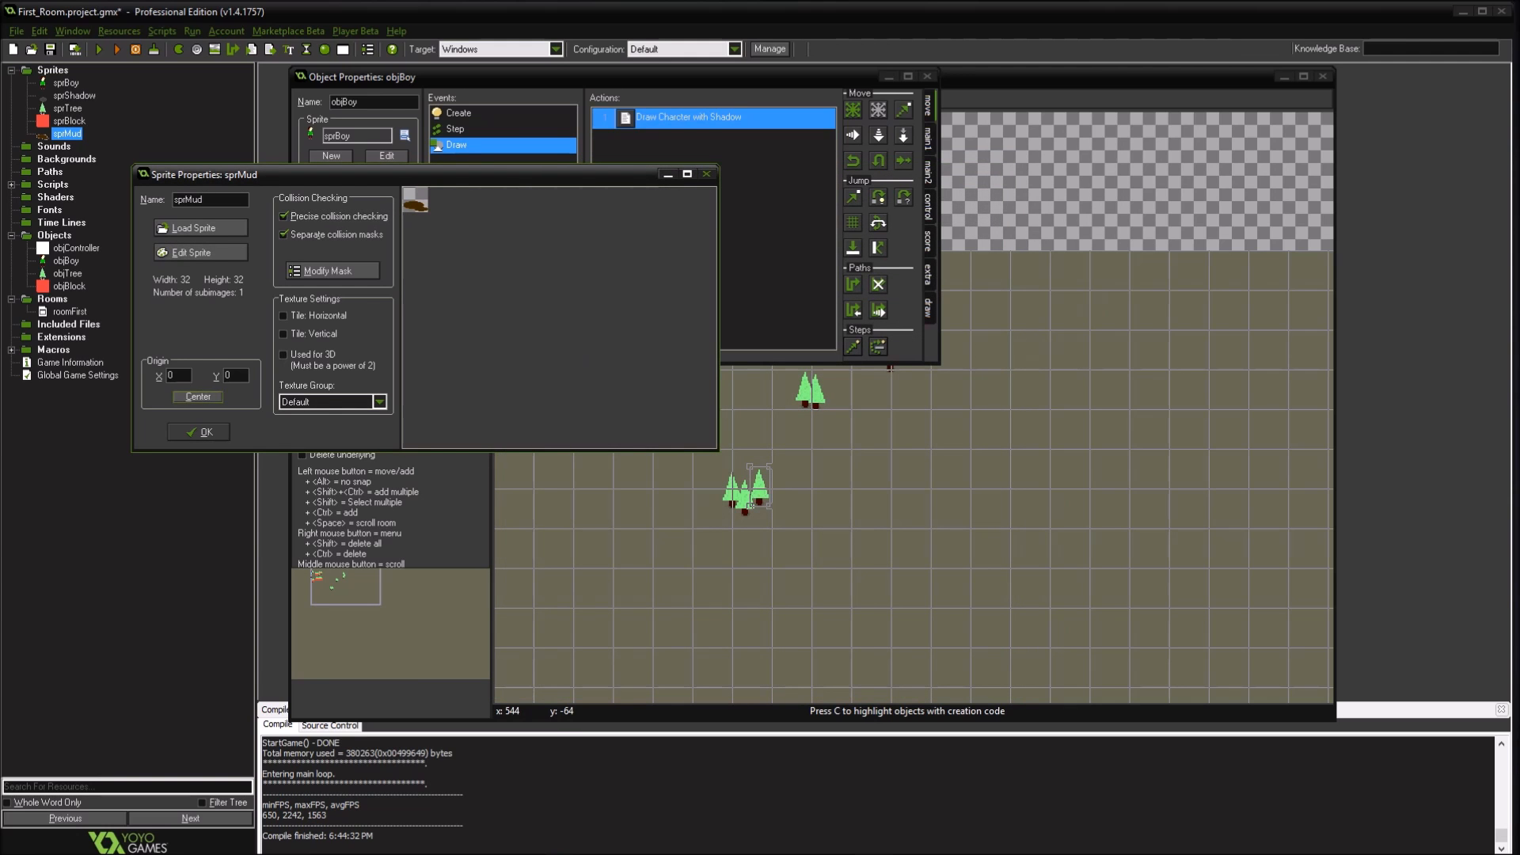
pyautogui.moveTo(416, 202); pyautogui.dragTo(414, 206)
pyautogui.click(199, 431)
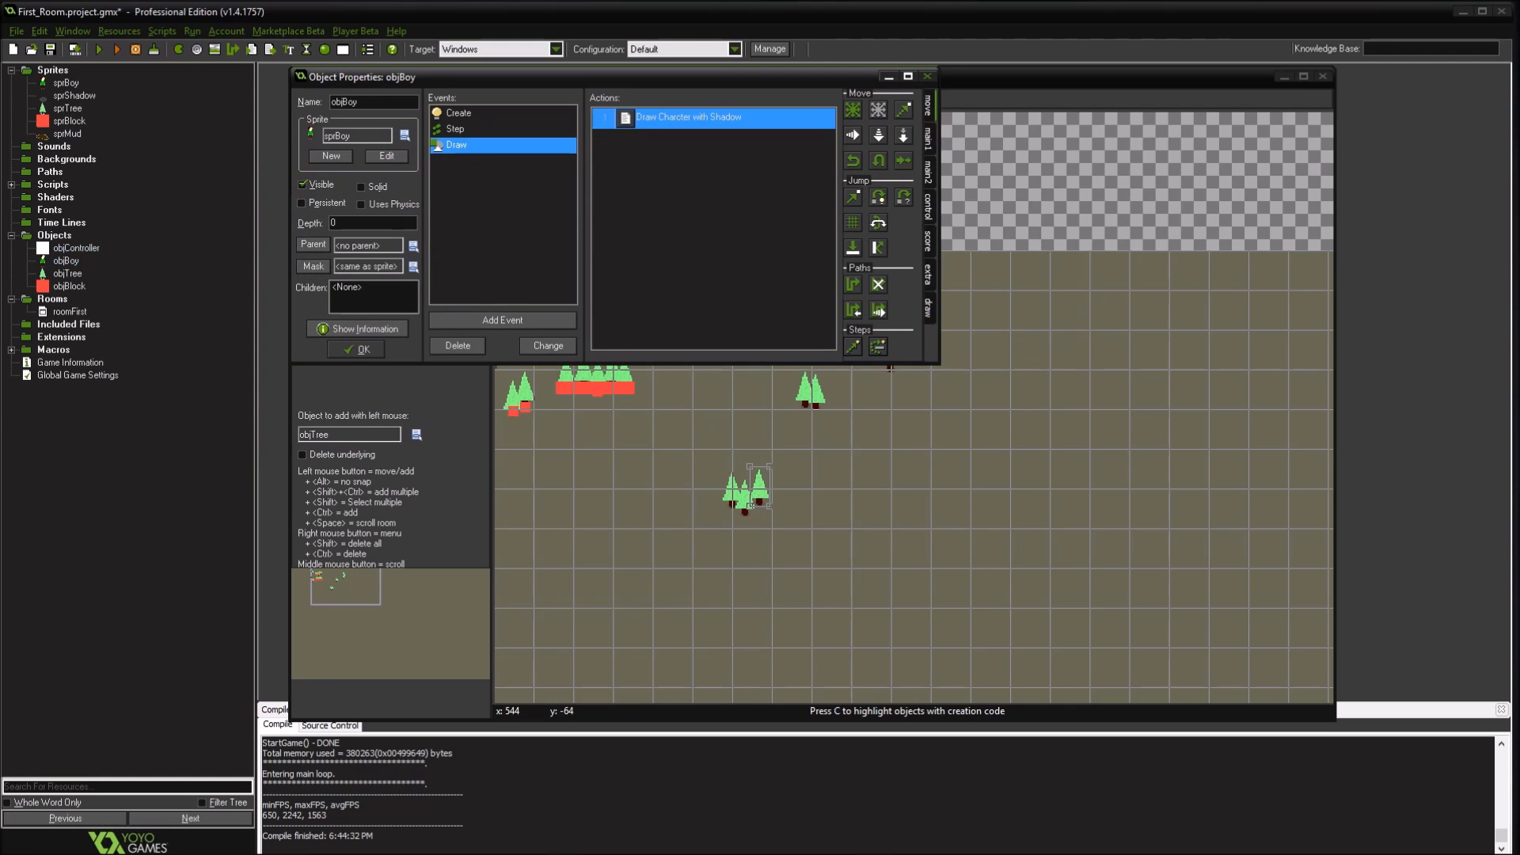
# Create a new object named objMud that uses the sprMud sprite
pyautogui.rightClick(54, 235)
pyautogui.click(47, 248)
pyautogui.write('o')
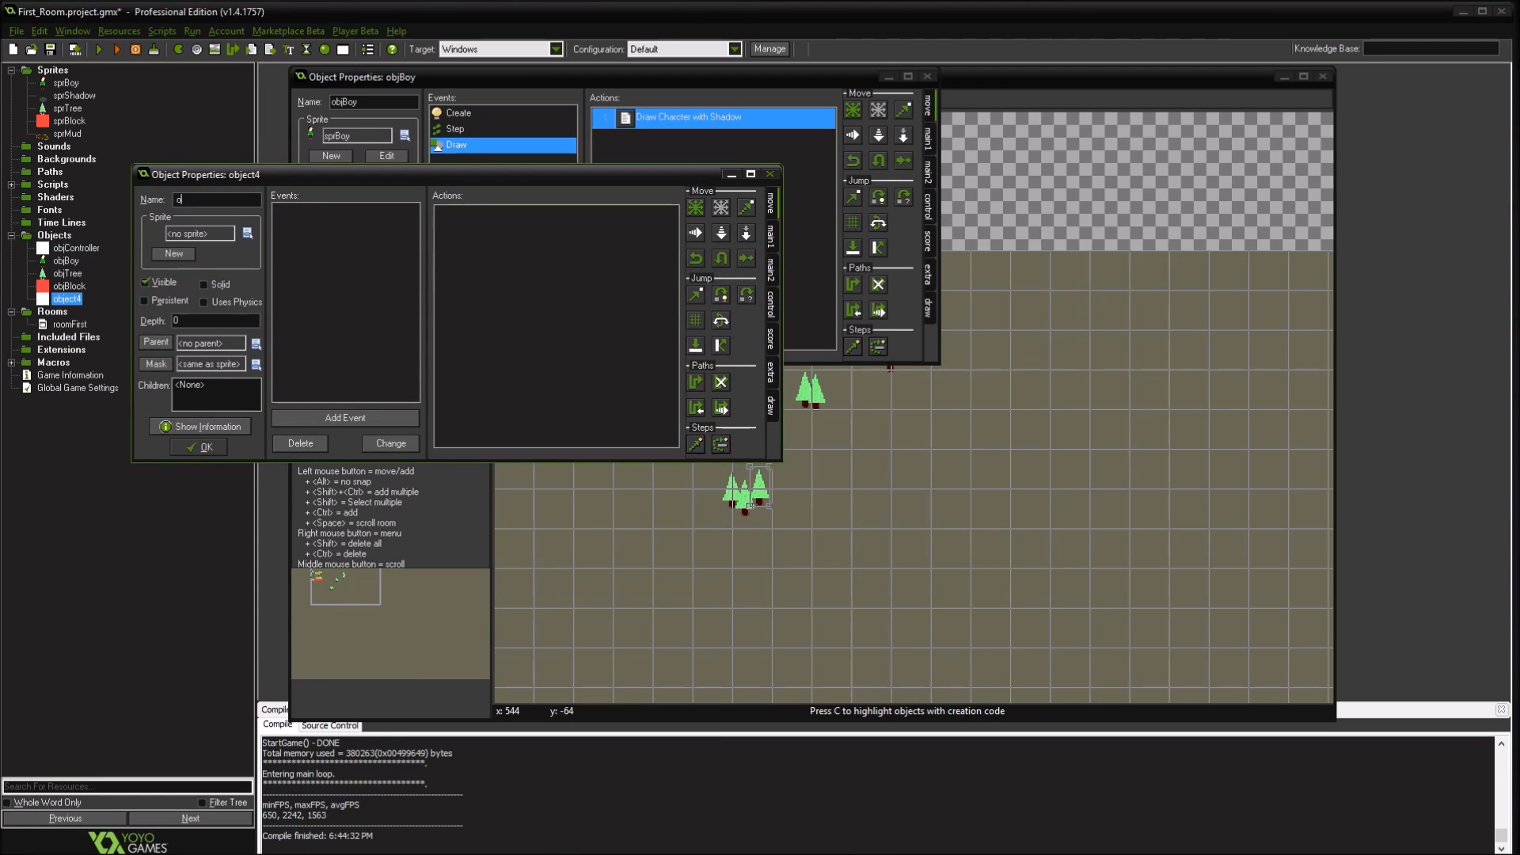
pyautogui.write('b')
pyautogui.press('BackSpace')
pyautogui.write('bjMud')
pyautogui.click(247, 233)
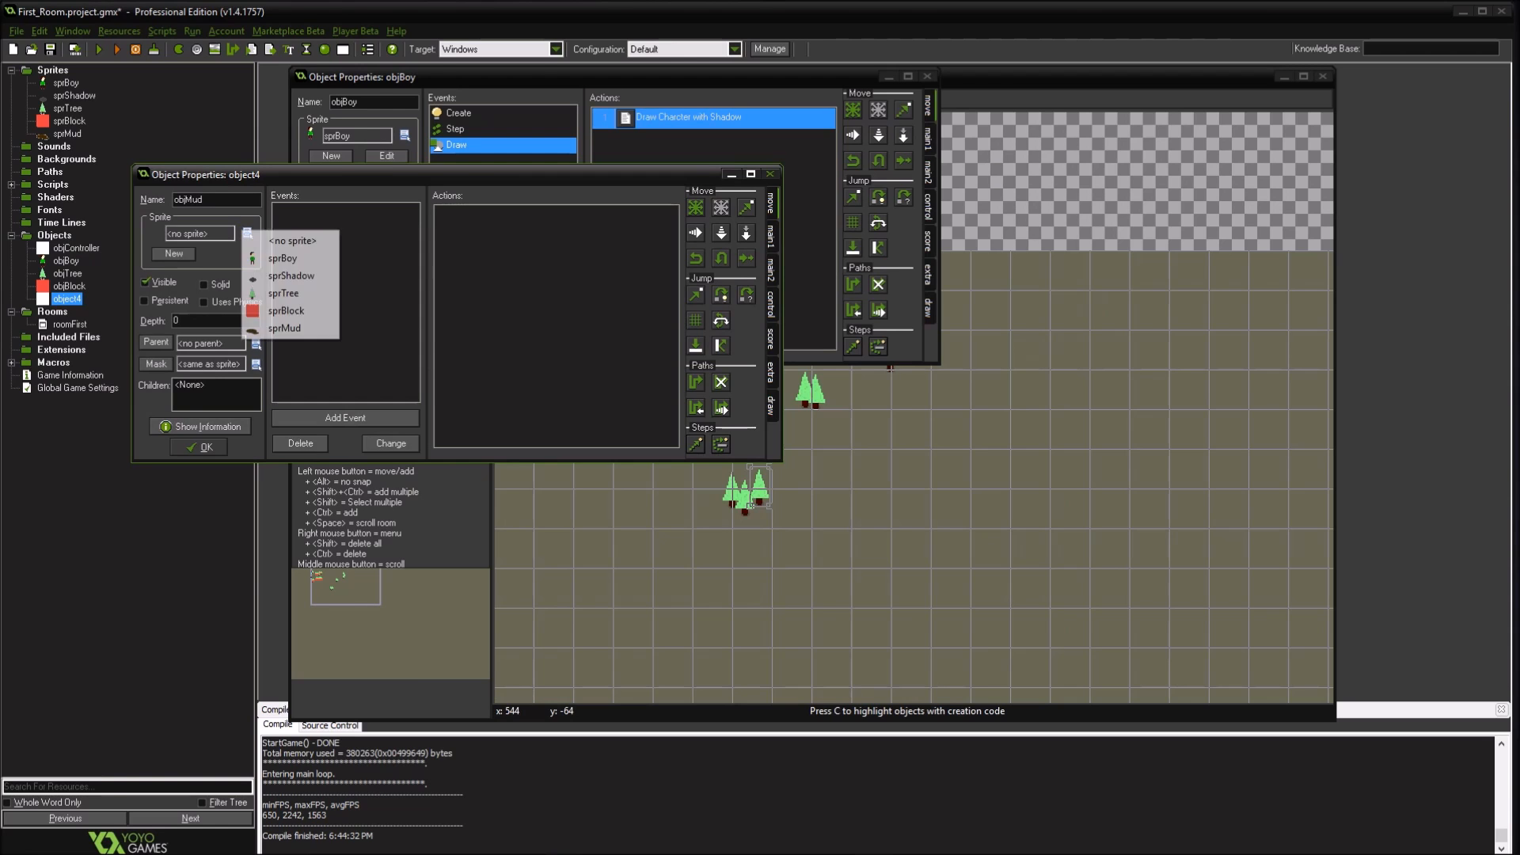
pyautogui.click(316, 328)
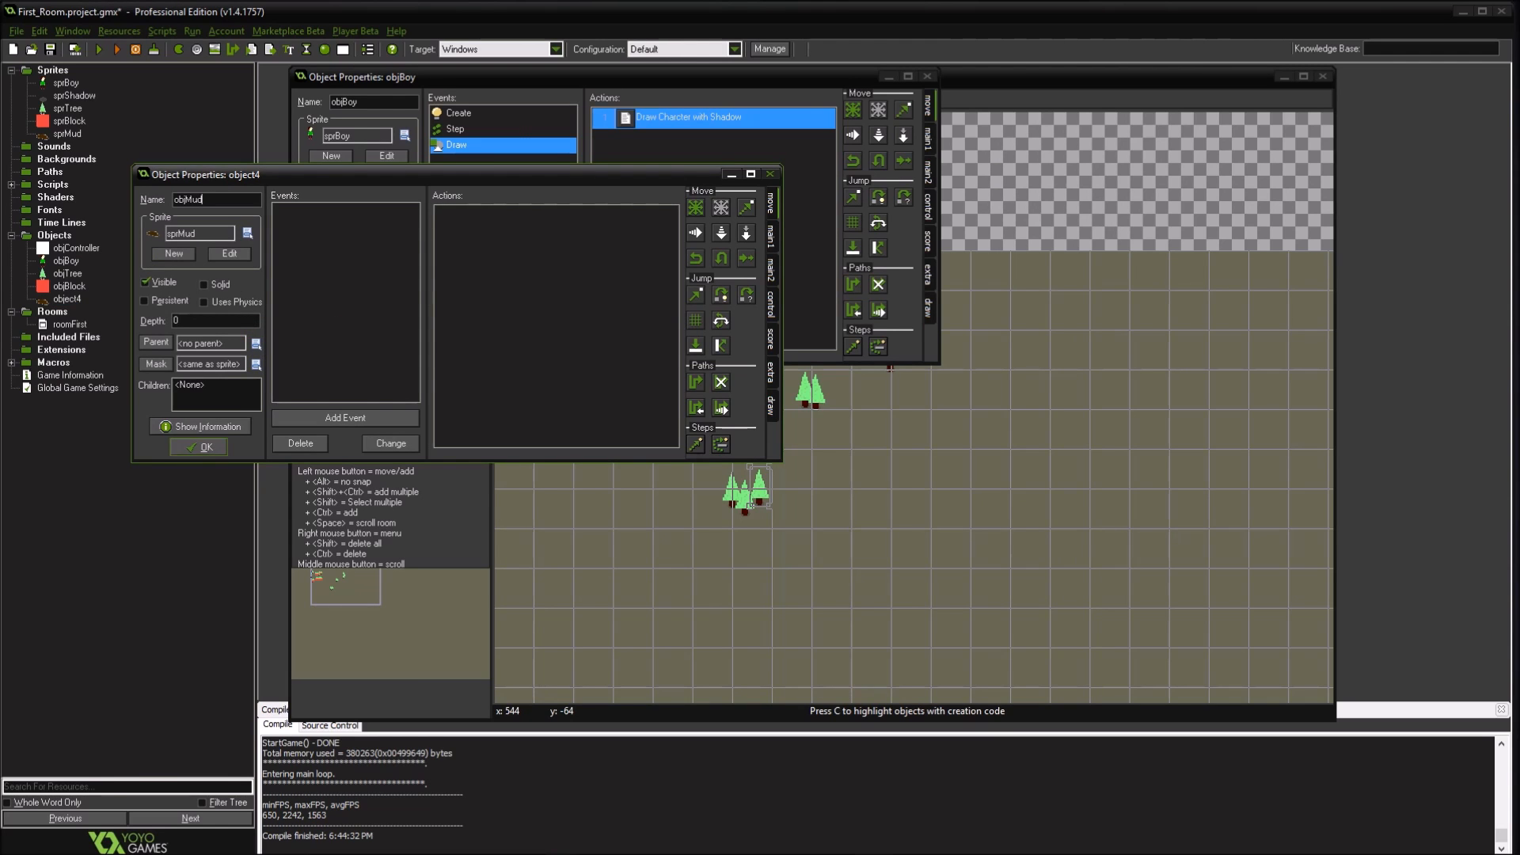
pyautogui.click(201, 447)
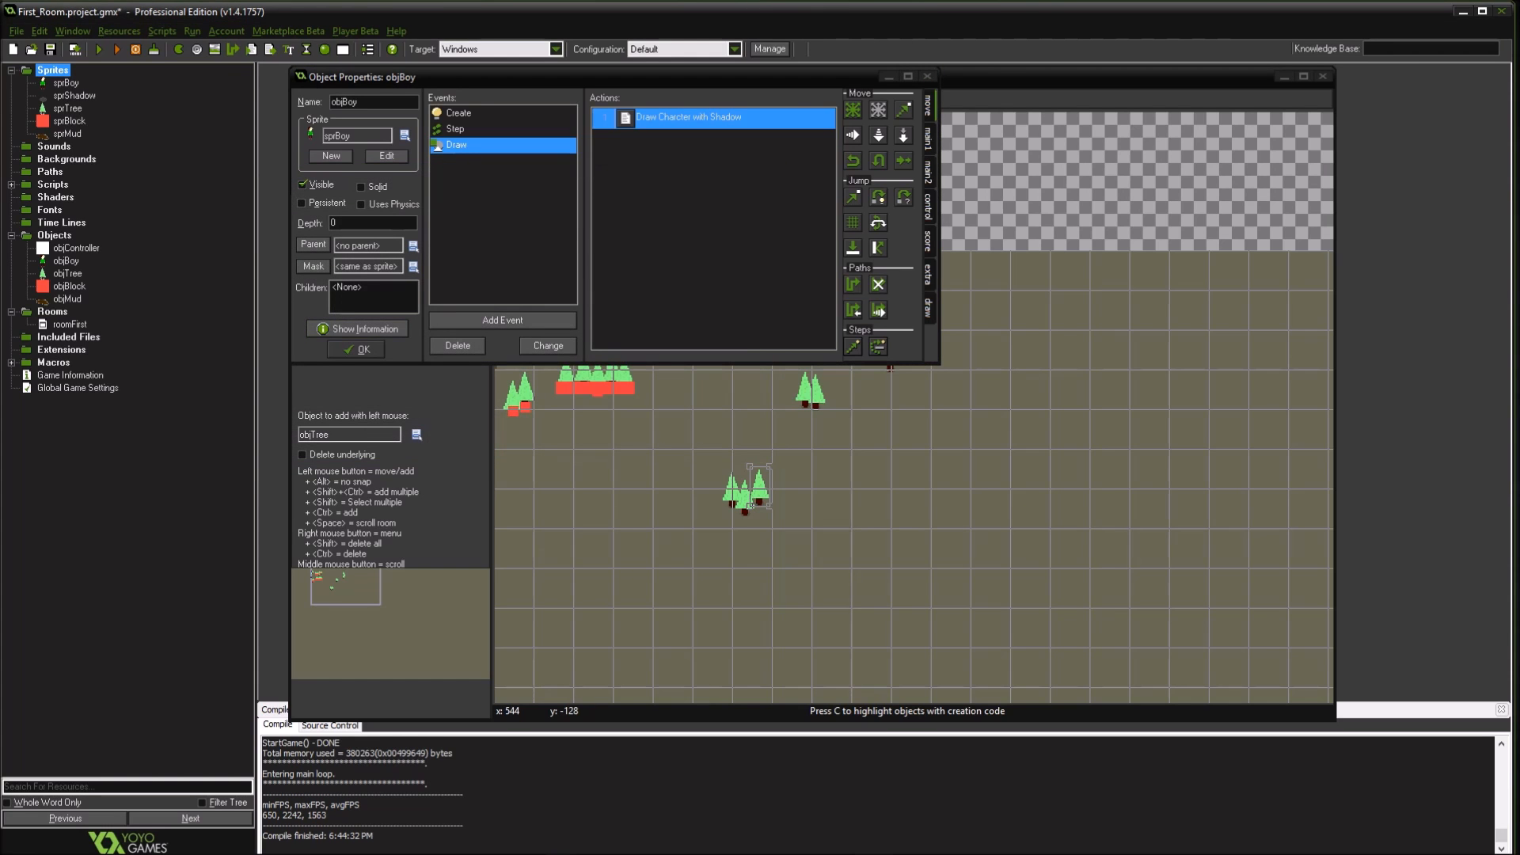
# Place two objMud instances in roomFirst off the grid, one just left of the boy and one right of the tree rows
pyautogui.click(1069, 79)
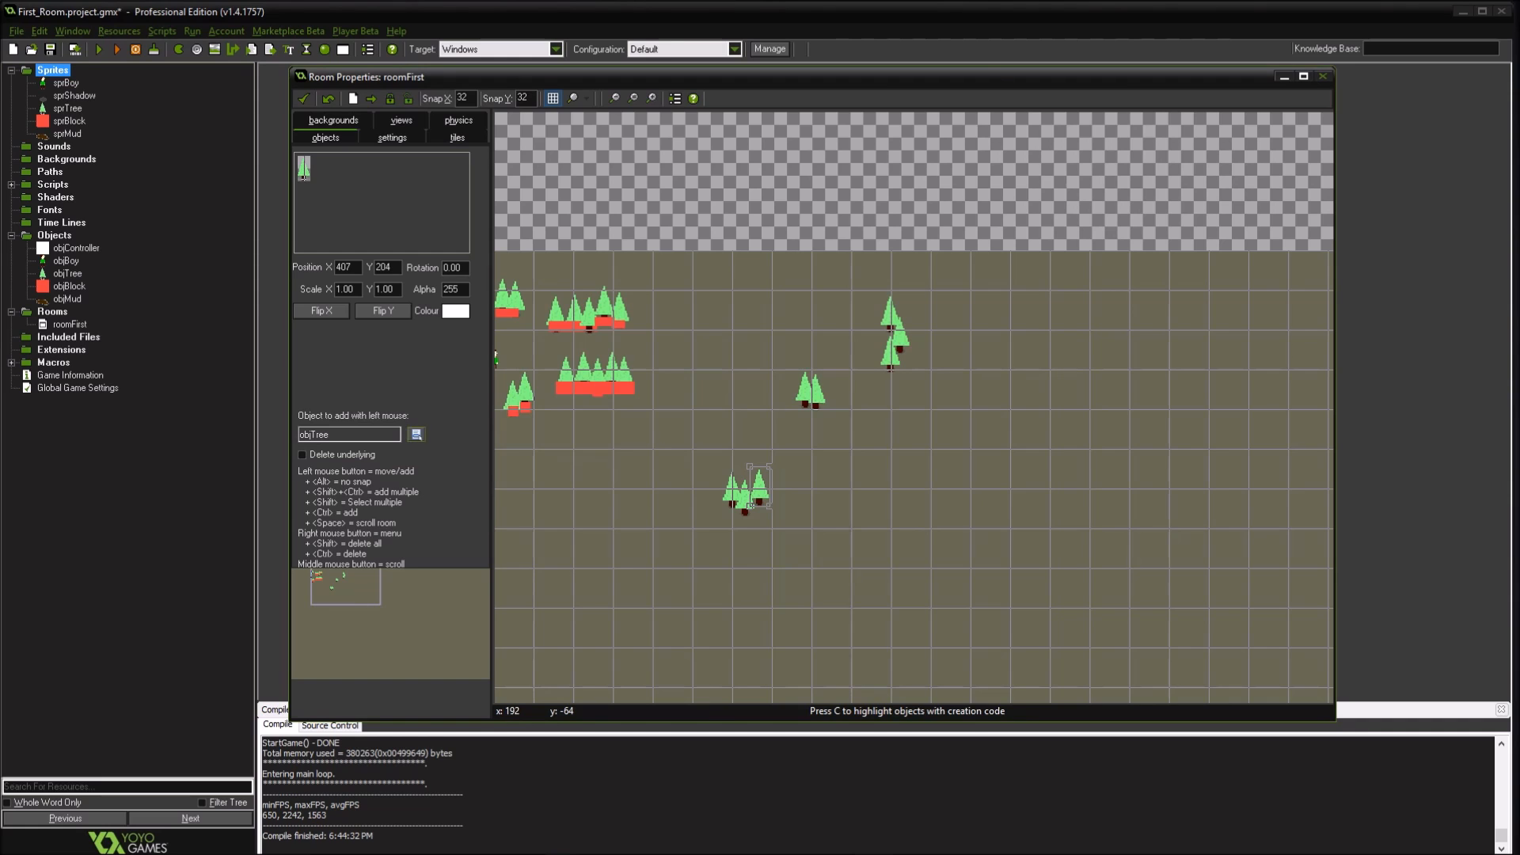
pyautogui.click(417, 435)
pyautogui.click(468, 518)
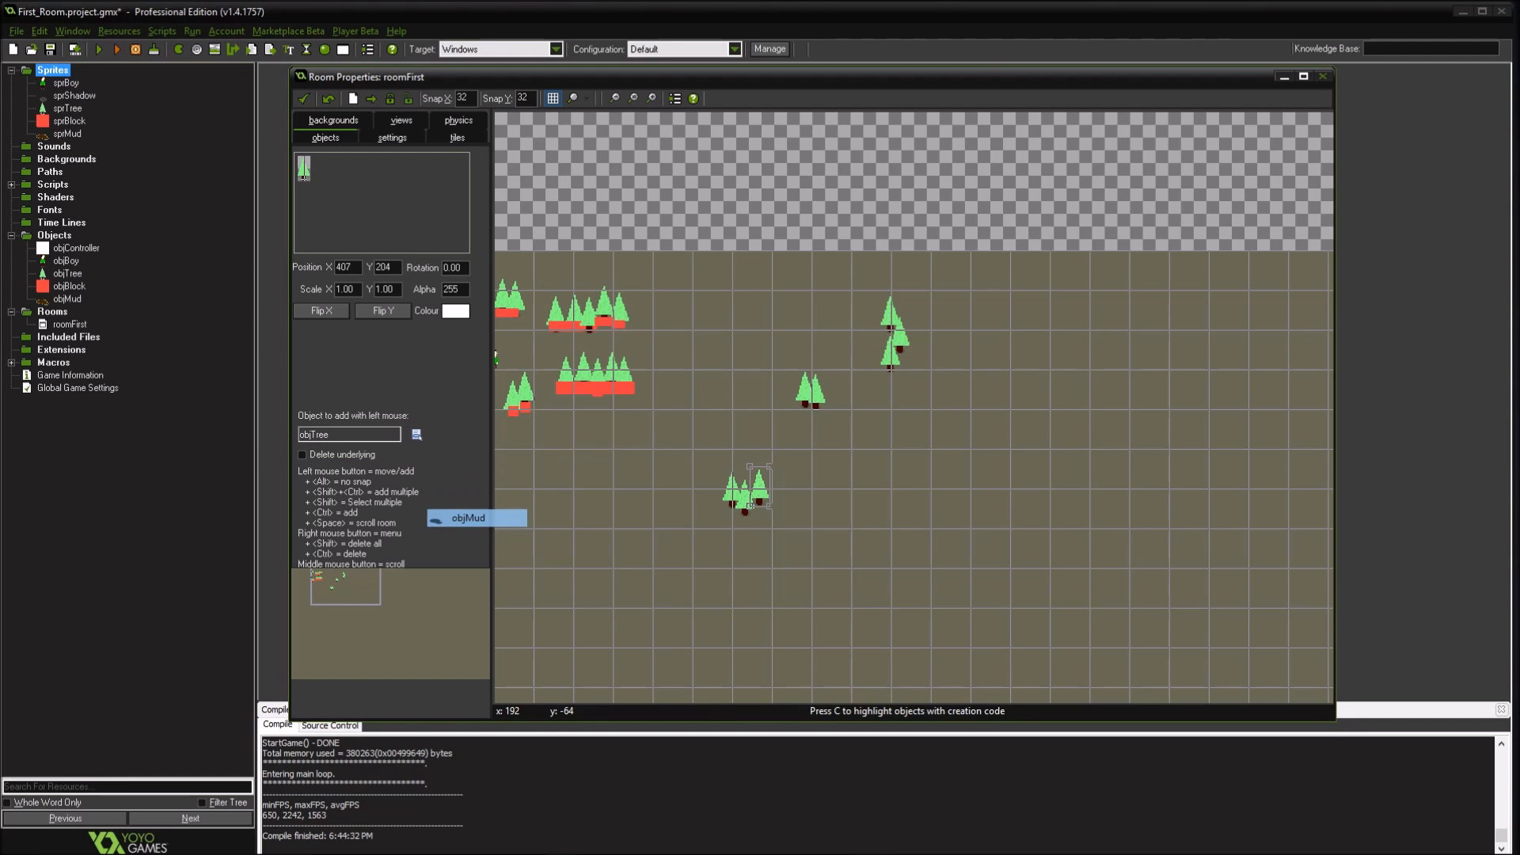
pyautogui.moveTo(949, 427); pyautogui.dragTo(1161, 430, button='middle')
pyautogui.click(639, 385)
pyautogui.keyDown('alt'); pyautogui.moveTo(633, 372); pyautogui.dragTo(675, 353); pyautogui.keyUp('alt')
pyautogui.keyDown('alt'); pyautogui.moveTo(893, 366); pyautogui.dragTo(894, 367); pyautogui.keyUp('alt')
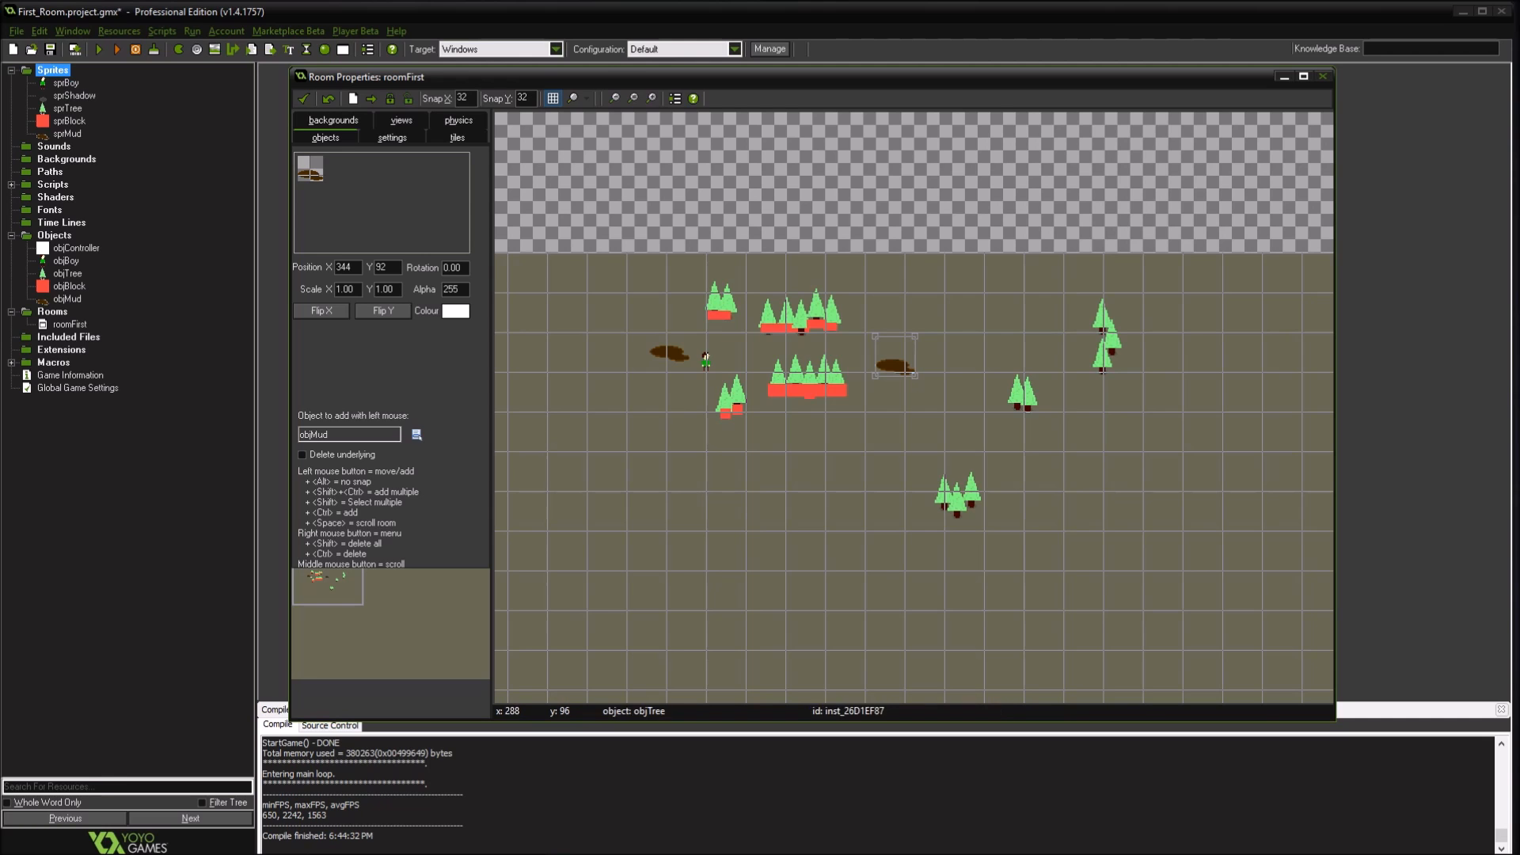
# Mirror the right-hand mud instance by setting its Scale X to -1, and accept the room changes
pyautogui.click(907, 365)
pyautogui.rightClick(893, 365)
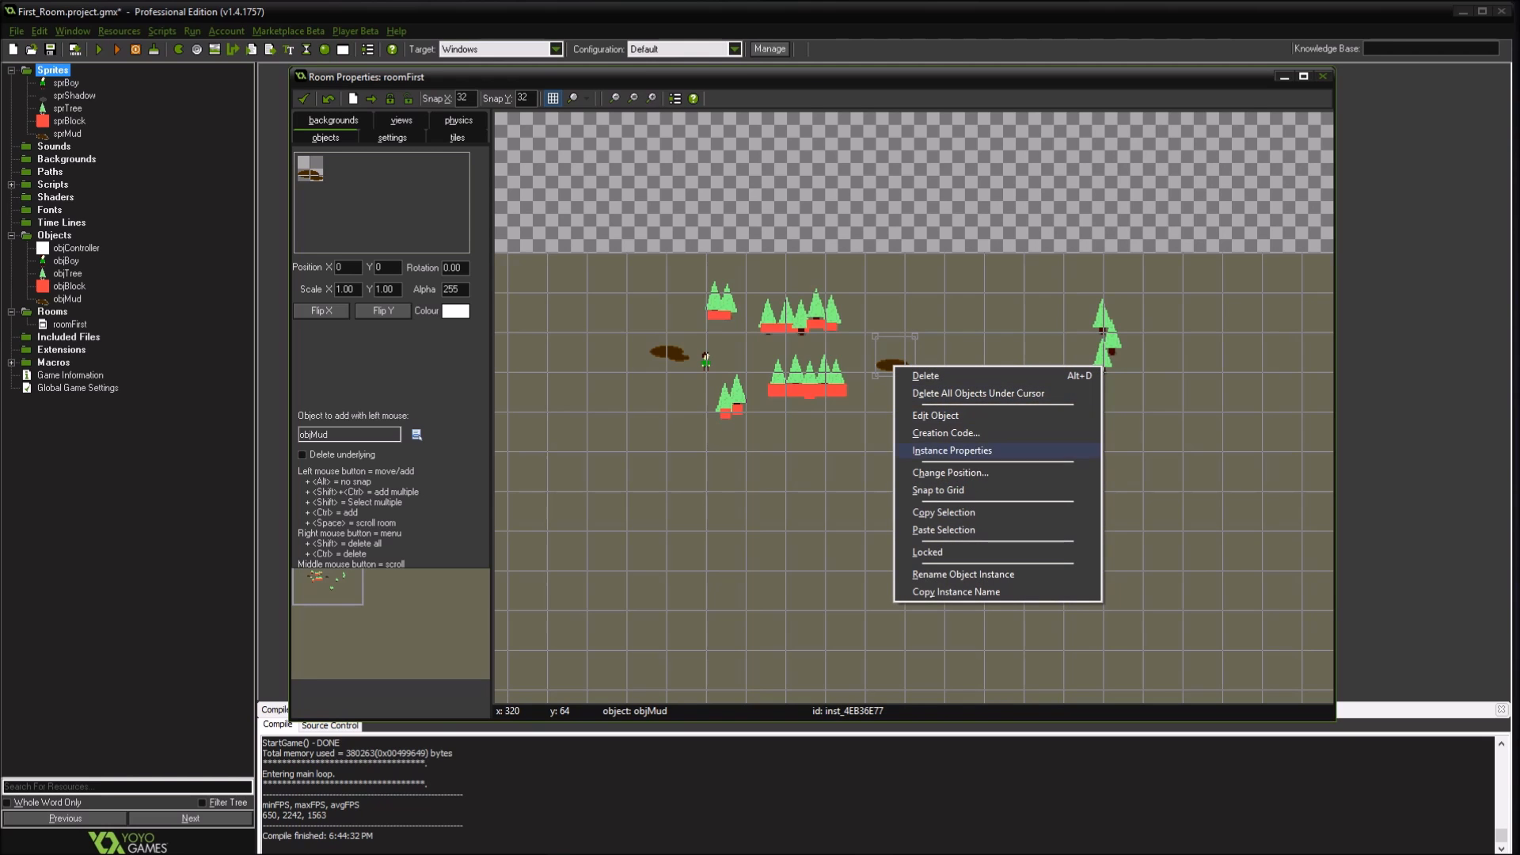
pyautogui.click(950, 451)
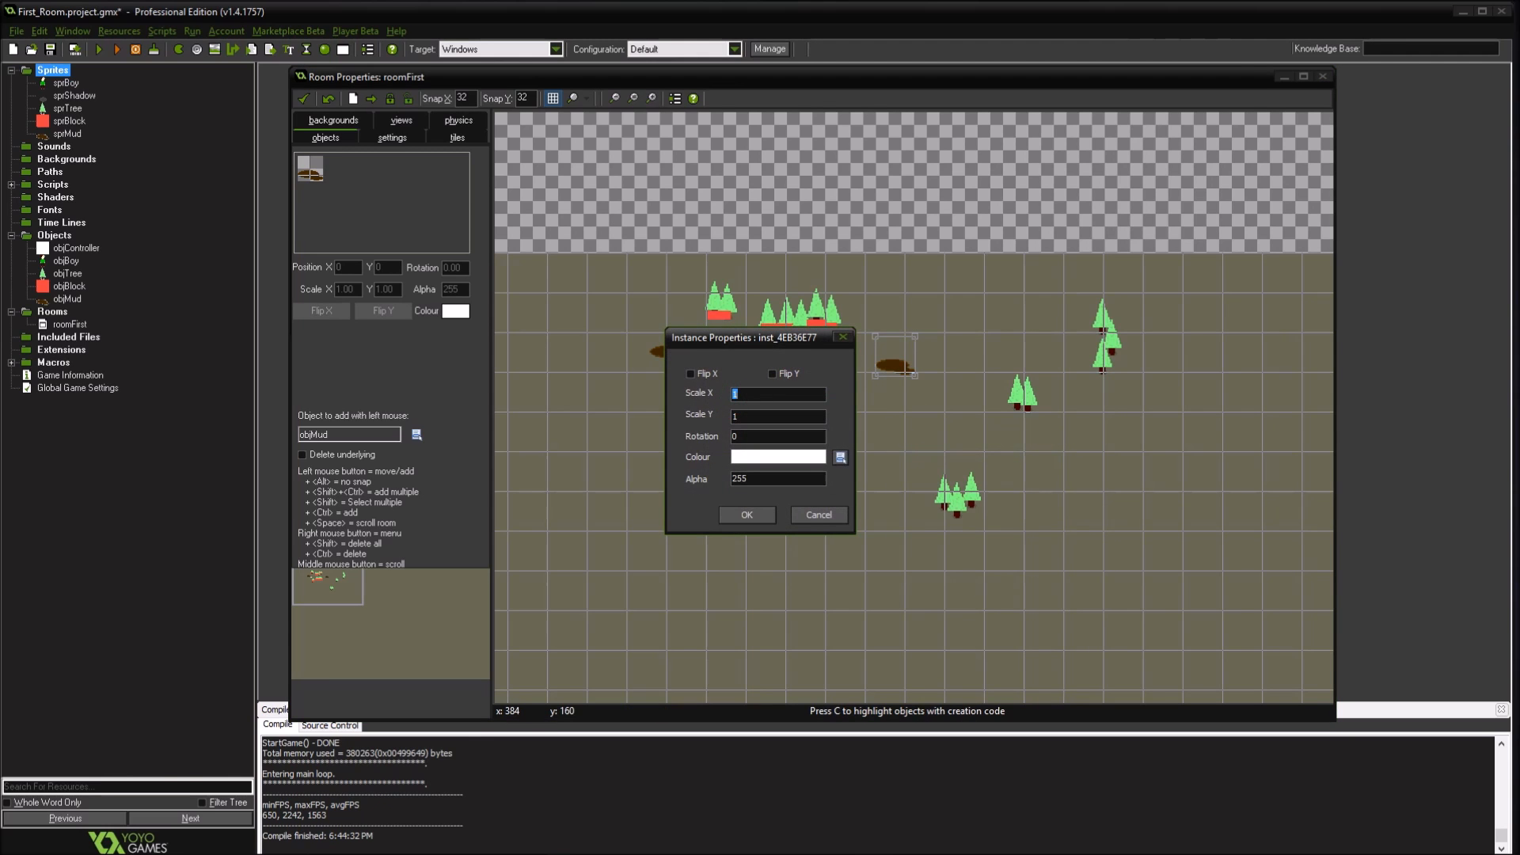
pyautogui.write('-1')
pyautogui.click(747, 515)
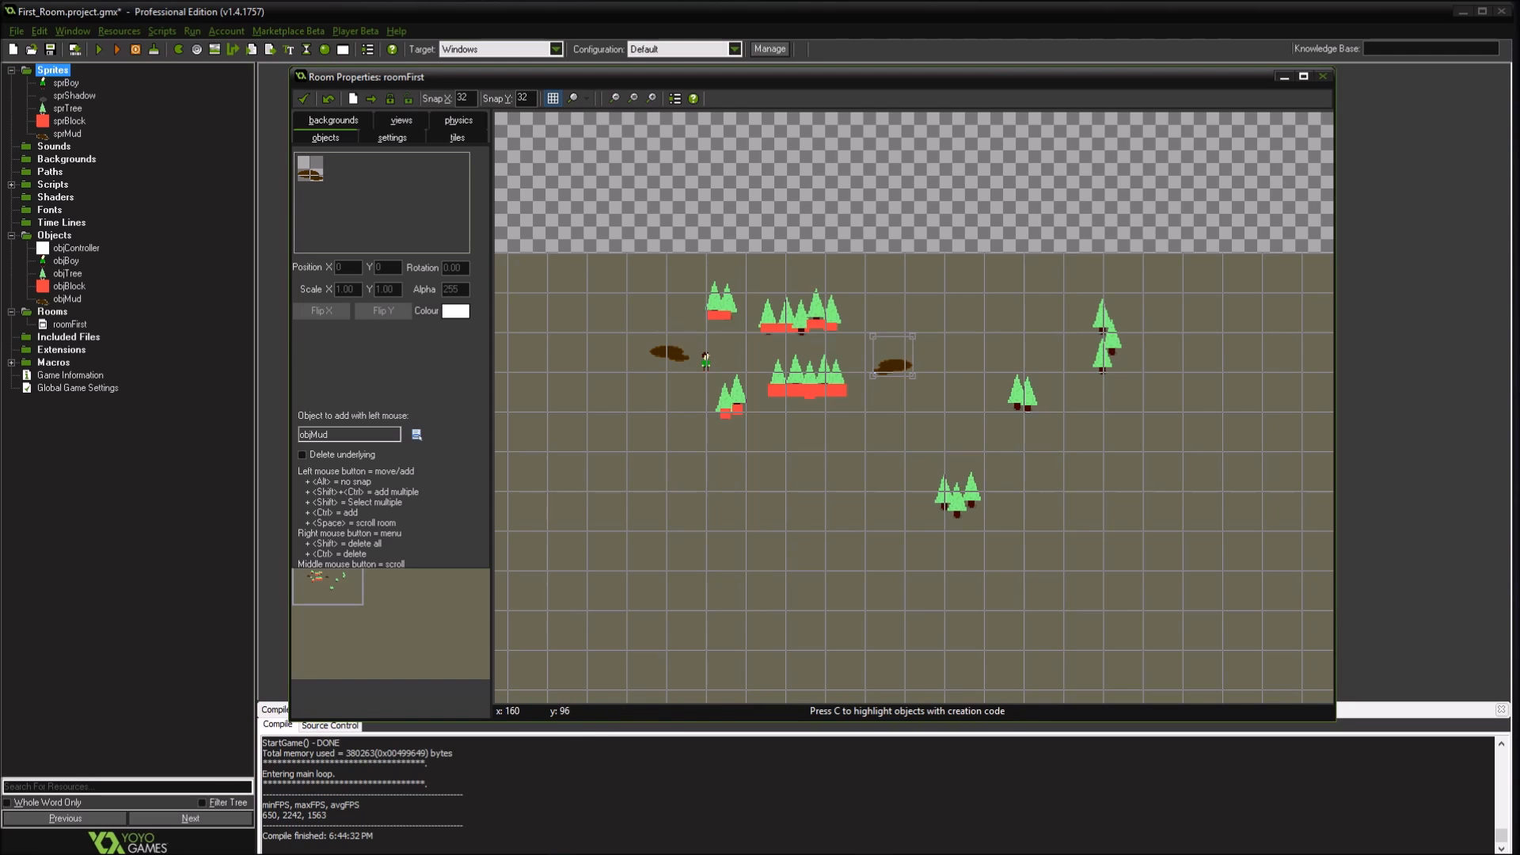
pyautogui.click(303, 99)
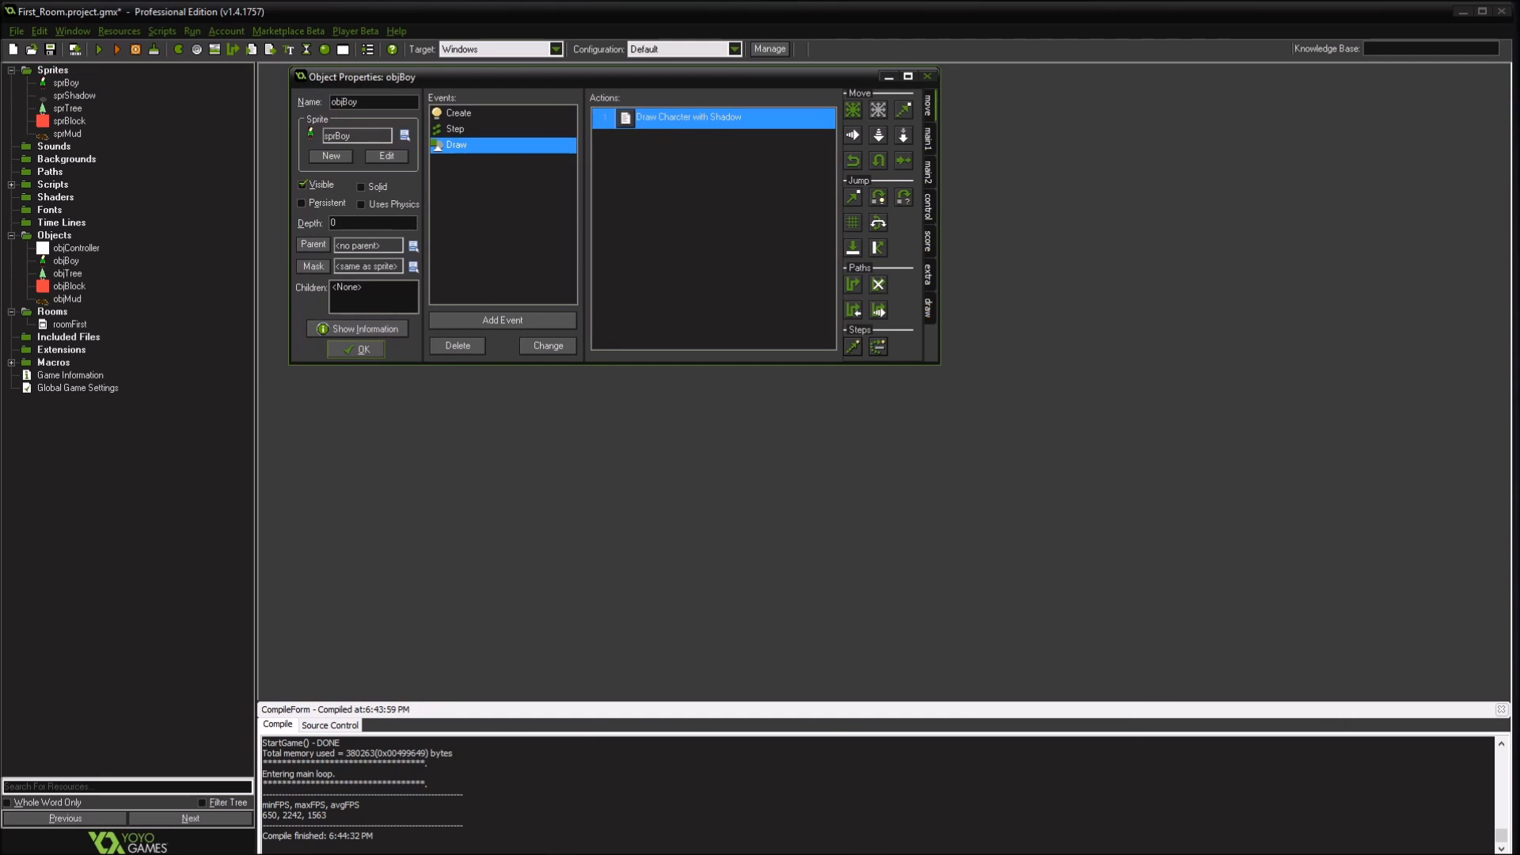
# Run the game and walk the boy around the left mud puddle to examine how his shadow looks over the mud
pyautogui.click(117, 49)
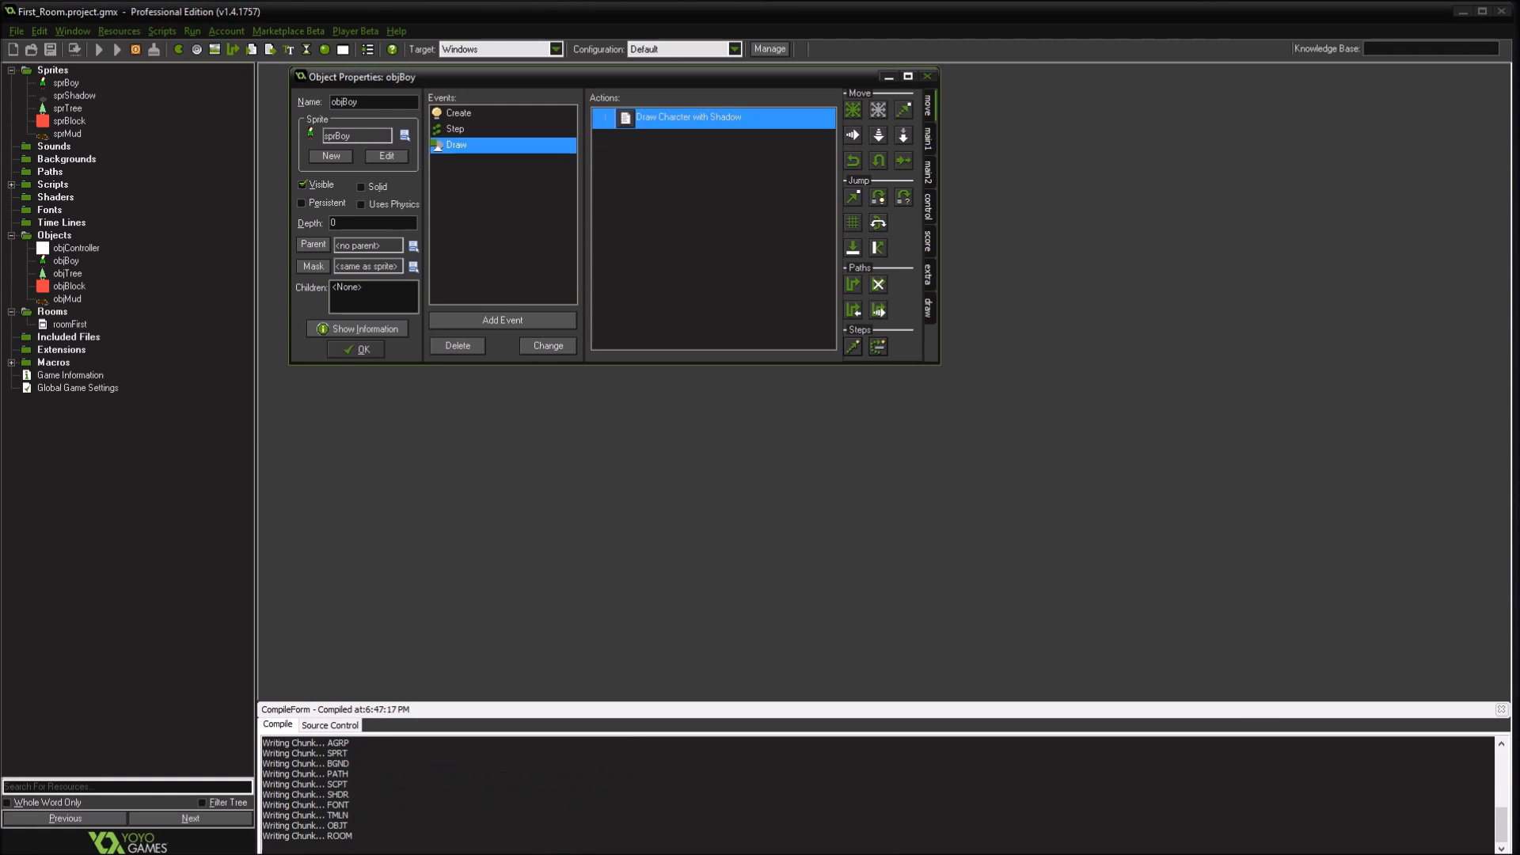
pyautogui.press('Up')
pyautogui.press('Left')
pyautogui.press('Left')
pyautogui.press('Up')
pyautogui.press('Left')
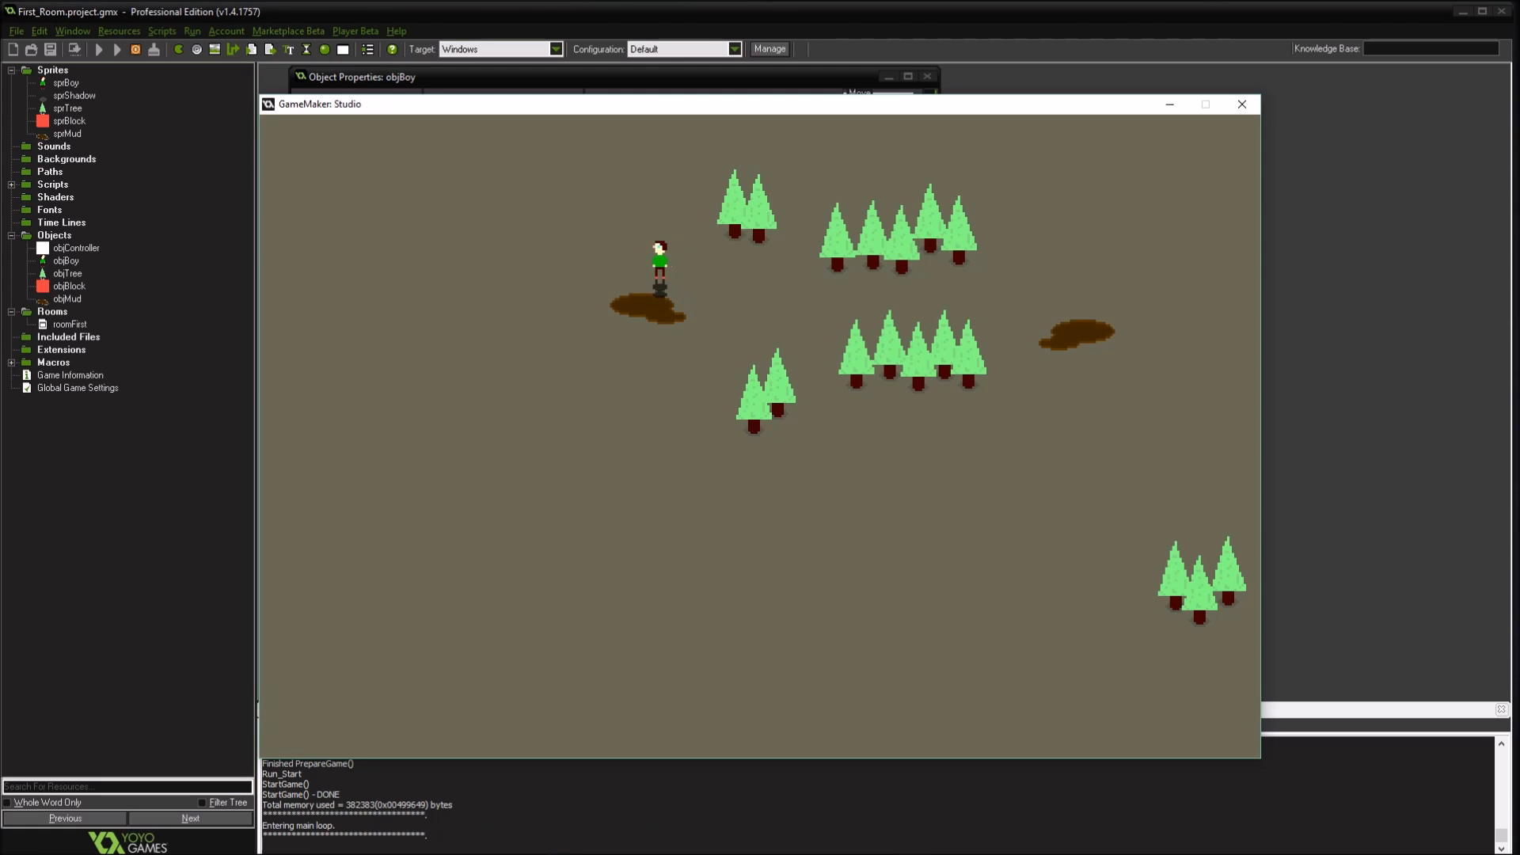
pyautogui.press('Up')
pyautogui.press('Down')
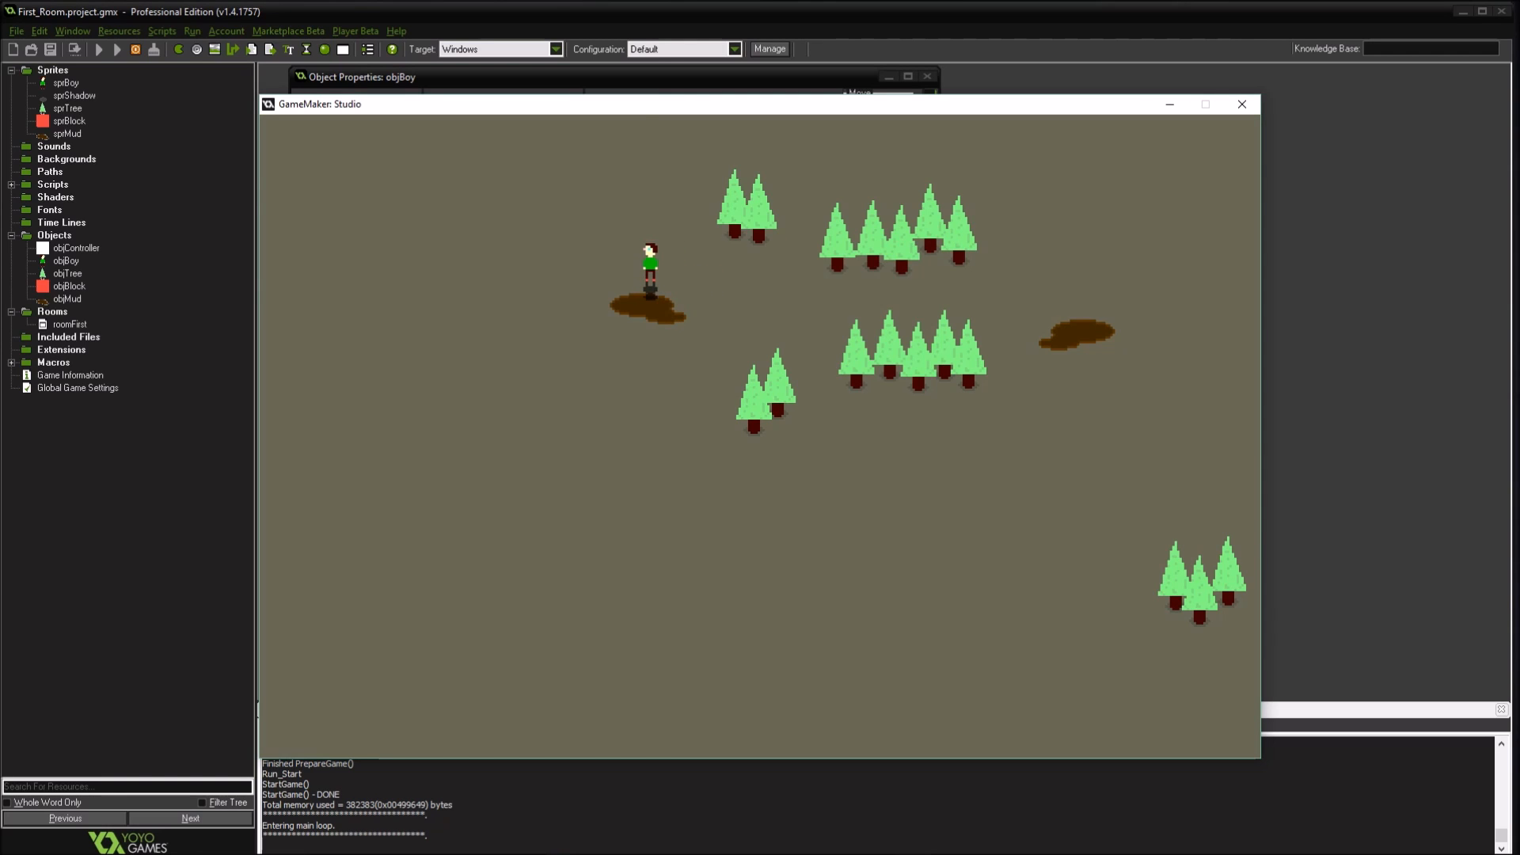
pyautogui.press('Left')
pyautogui.press('Up')
pyautogui.press('Down')
pyautogui.press('Up')
pyautogui.press('Down')
pyautogui.press('Right')
pyautogui.press('Down')
pyautogui.press('Left')
pyautogui.press('Up')
pyautogui.press('Right')
pyautogui.press('Down')
pyautogui.press('Down')
pyautogui.press('Right')
pyautogui.press('Right')
pyautogui.press('Down')
pyautogui.press('Up')
pyautogui.press('Left')
pyautogui.press('Left')
pyautogui.press('Left')
pyautogui.press('Up')
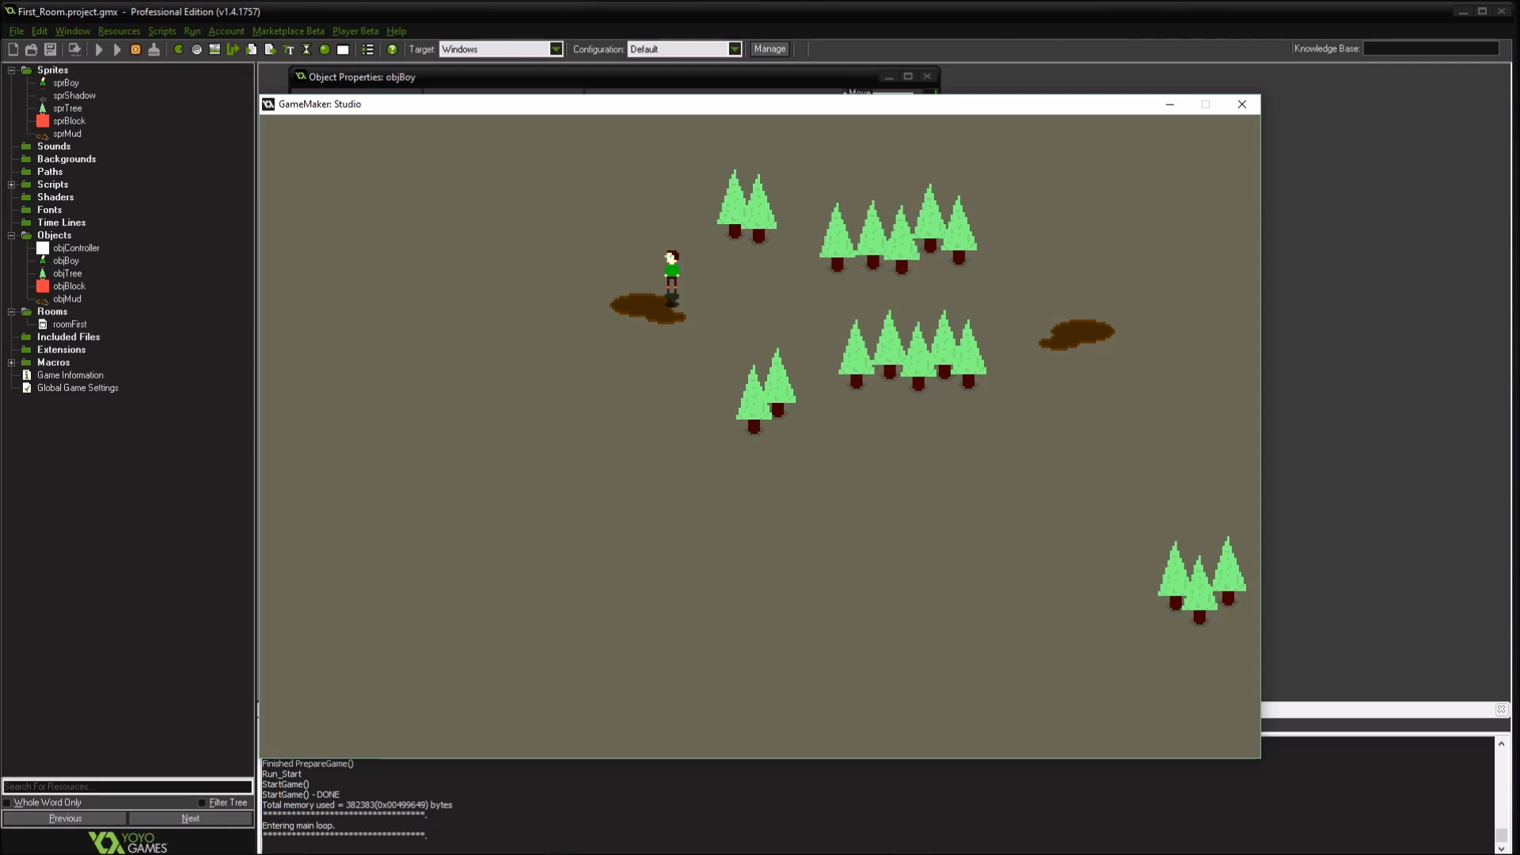